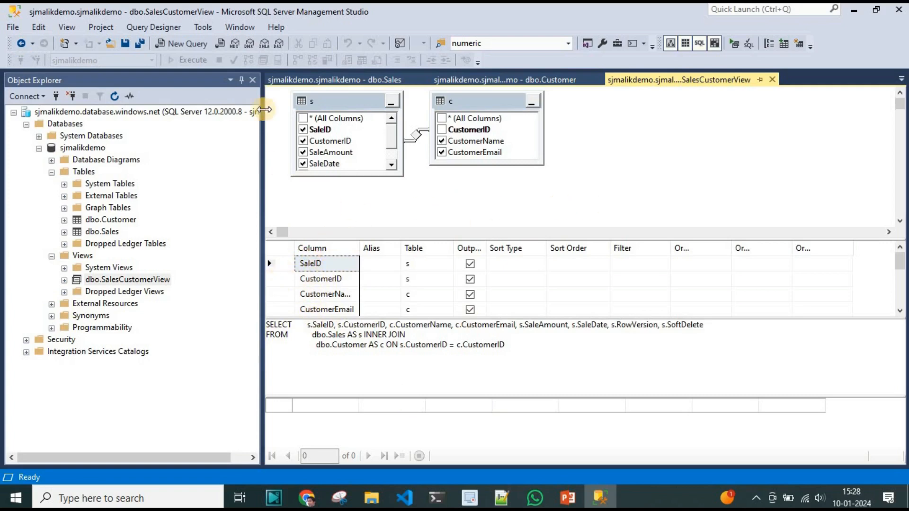
Open the SQLQuery1.sql query and review the SalesCustomerView rows in its results
{"action": "left_click", "coordinate": [901, 80]}
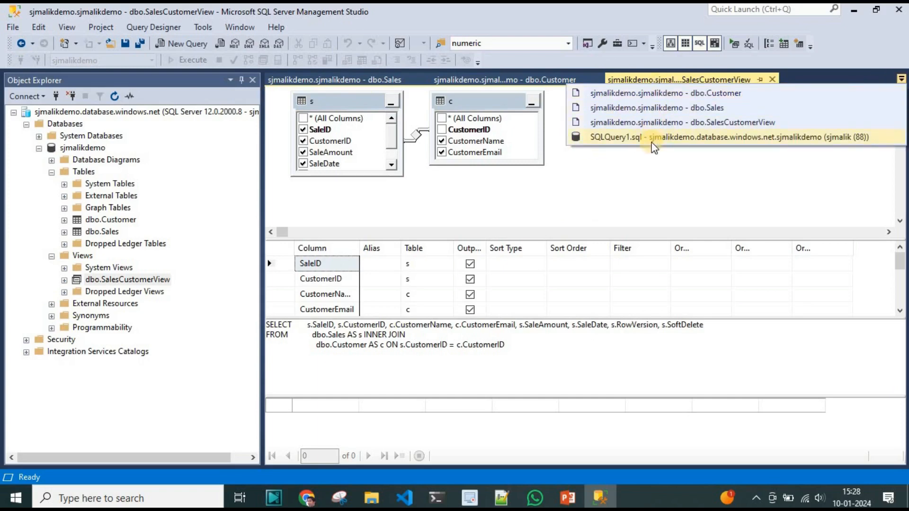
{"action": "left_click", "coordinate": [653, 137]}
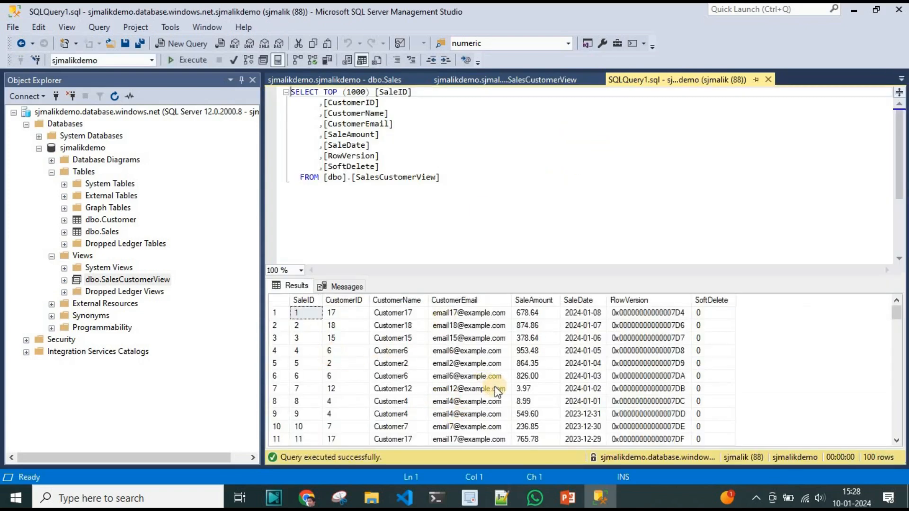
{"action": "scroll", "coordinate": [495, 386], "scroll_direction": "down", "scroll_amount": 20}
{"action": "scroll", "coordinate": [497, 389], "scroll_direction": "up", "scroll_amount": 20}
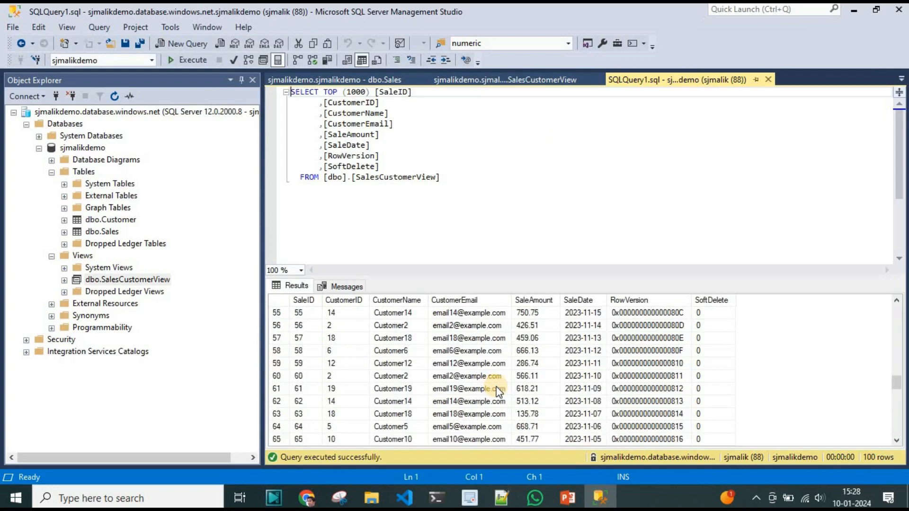
{"action": "left_click", "coordinate": [518, 201]}
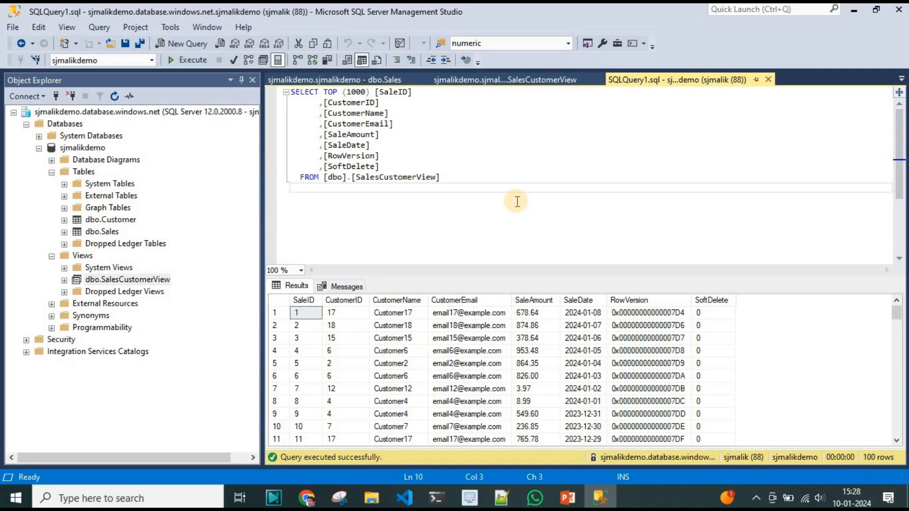
Switch to the Azure portal in Chrome, open the sjmalik-demo resource group and review its resources
{"action": "key", "text": "alt+Tab"}
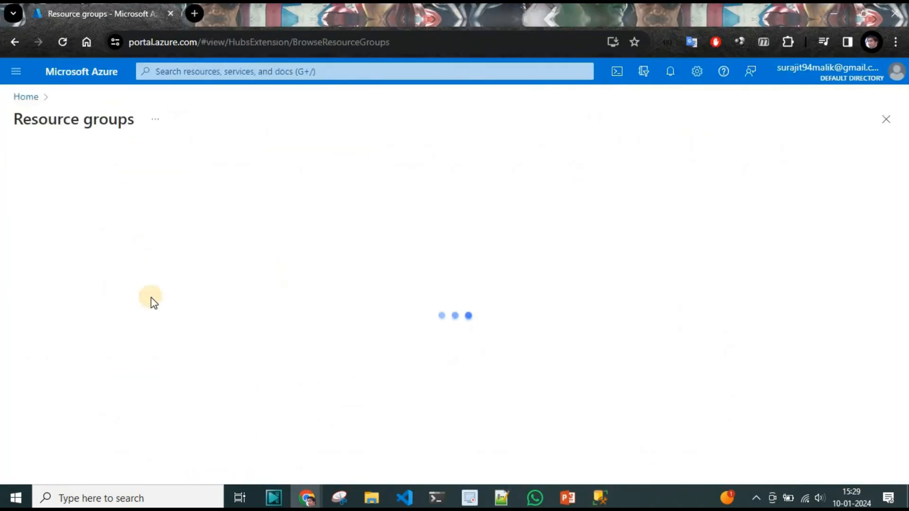
{"action": "left_click", "coordinate": [64, 265]}
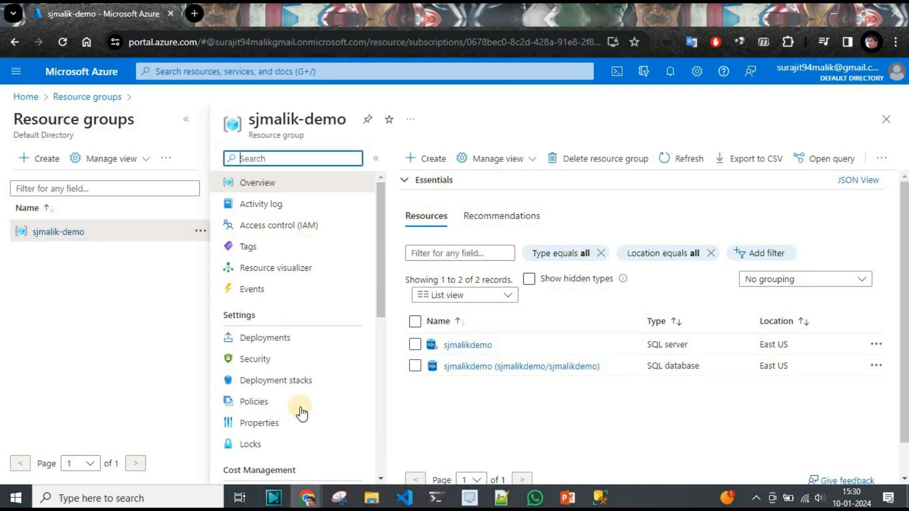
{"action": "scroll", "coordinate": [303, 402], "scroll_direction": "down", "scroll_amount": 5}
{"action": "scroll", "coordinate": [290, 378], "scroll_direction": "up", "scroll_amount": 5}
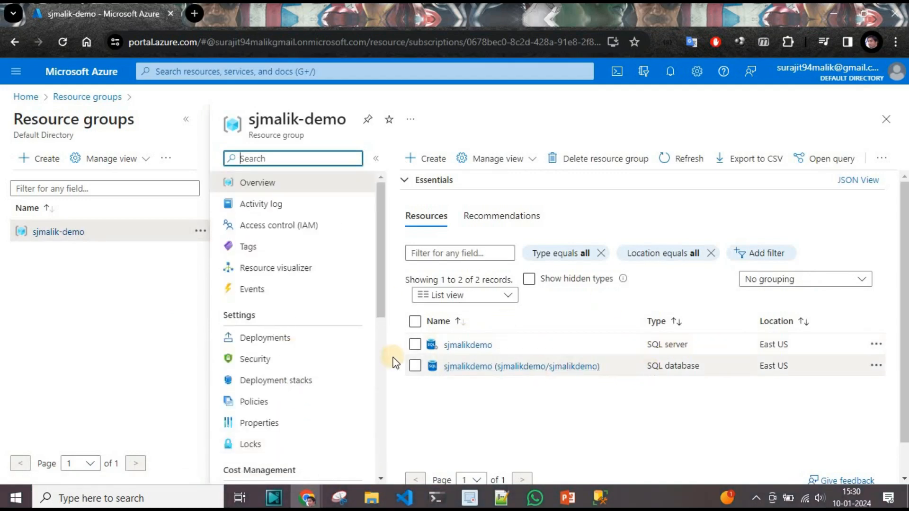
{"action": "left_click", "coordinate": [600, 498]}
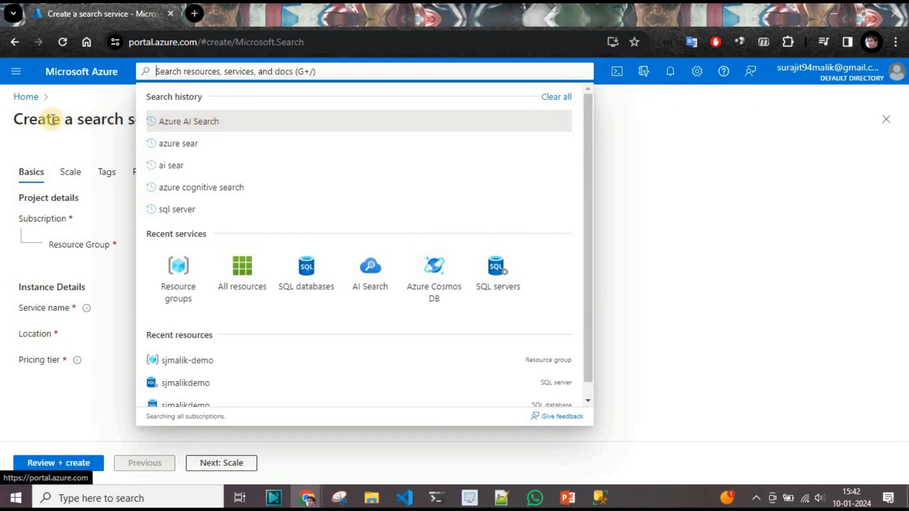
Create the search service sjmalik-demo-search-service in resource group sjmalik-demo, location East US, on the Free pricing tier
{"action": "left_click", "coordinate": [79, 135]}
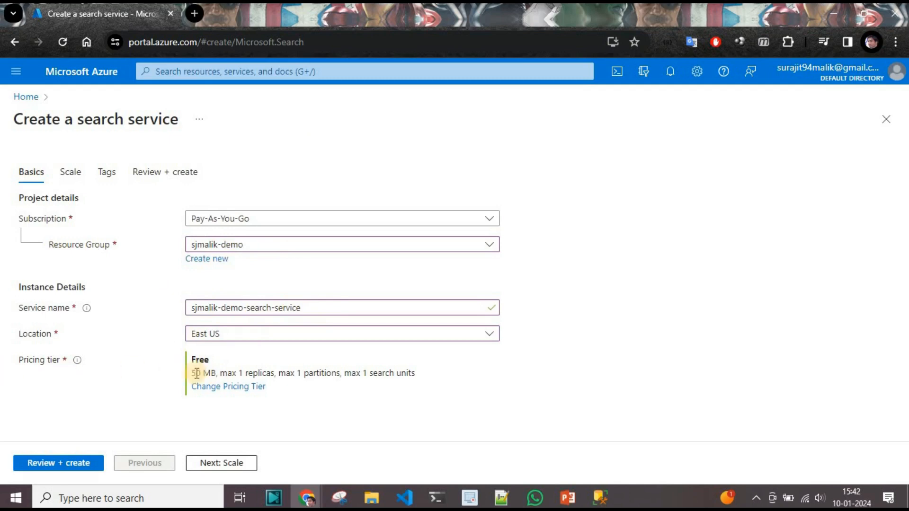
{"action": "left_click", "coordinate": [73, 175]}
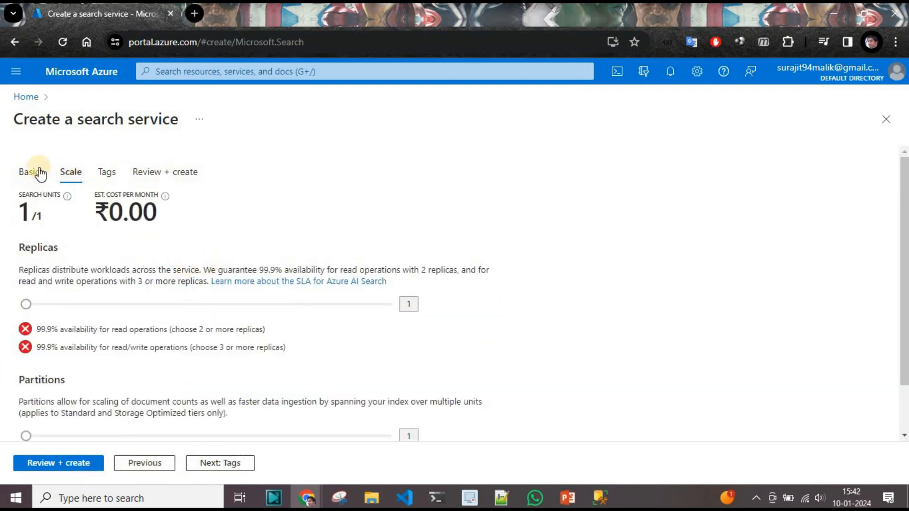
{"action": "left_click", "coordinate": [109, 173]}
{"action": "left_click", "coordinate": [144, 172]}
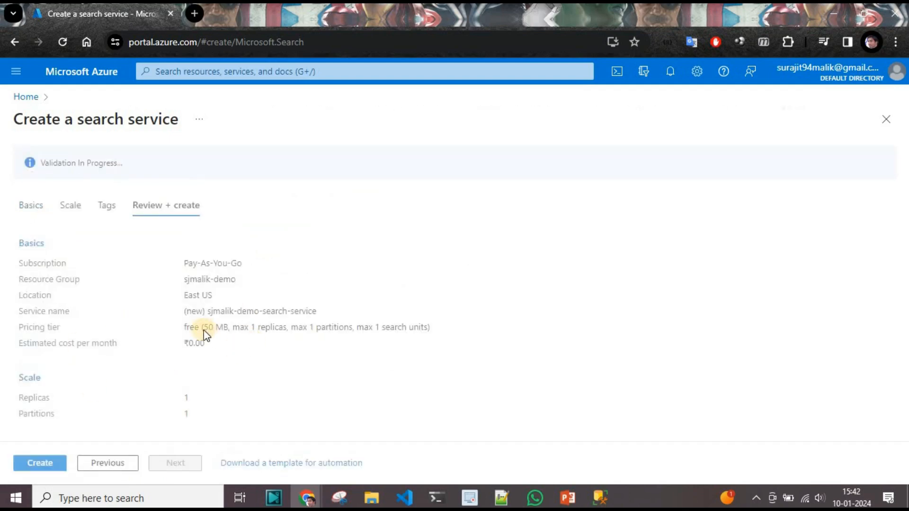
{"action": "left_click", "coordinate": [47, 463]}
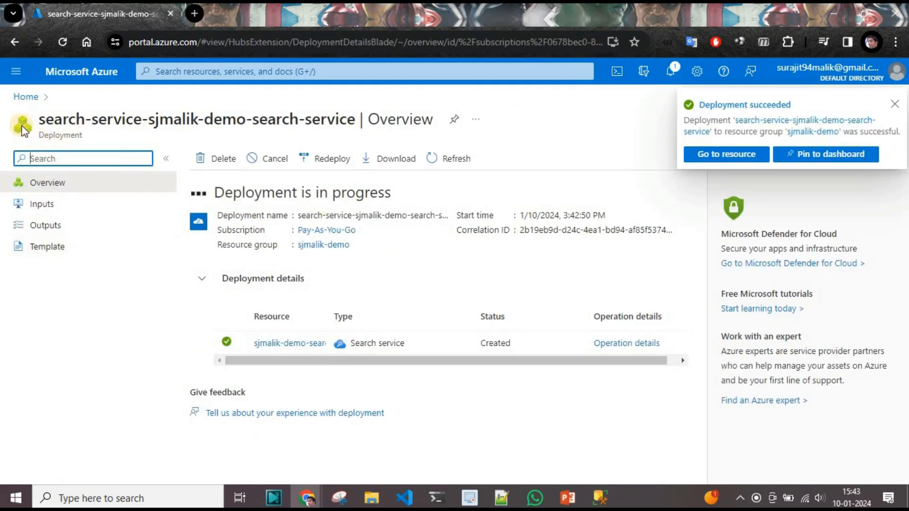
Open the sjmalik-demo-search-service resource from the portal home and start adding a data source to it
{"action": "left_click", "coordinate": [25, 97]}
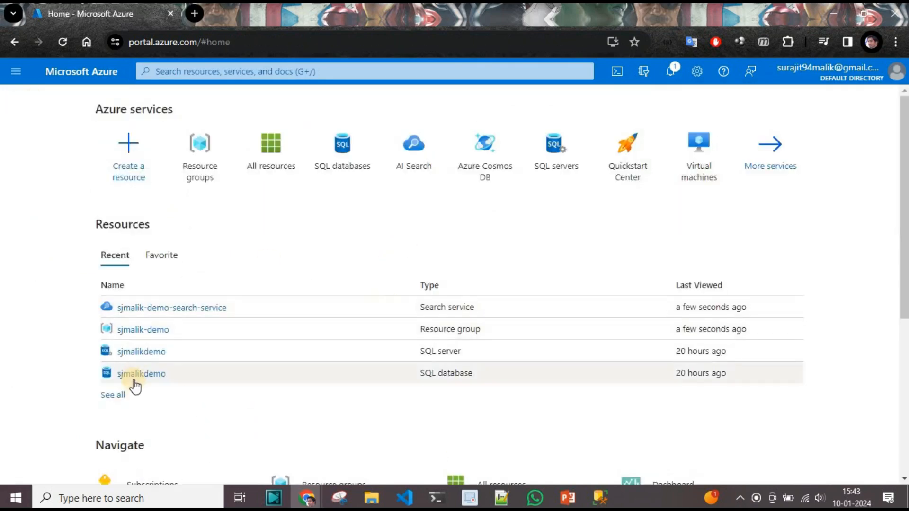
{"action": "left_click", "coordinate": [148, 313]}
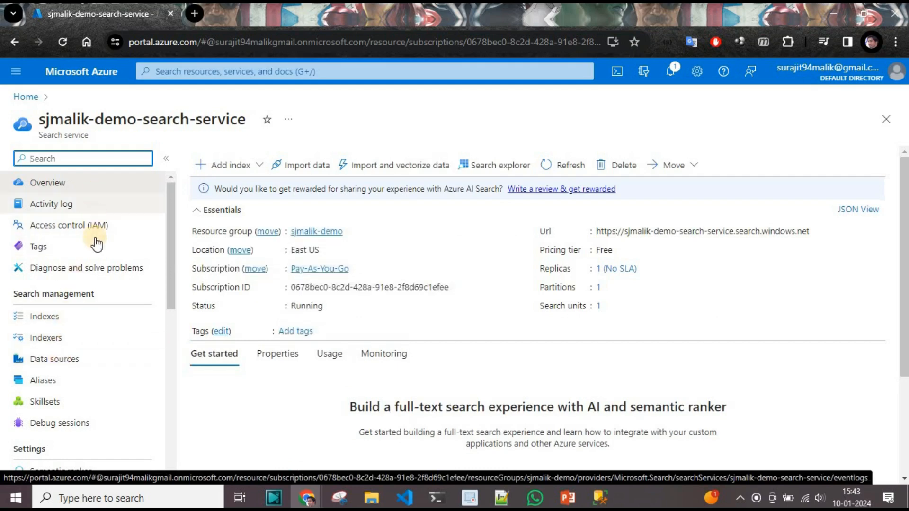
{"action": "left_click", "coordinate": [82, 361]}
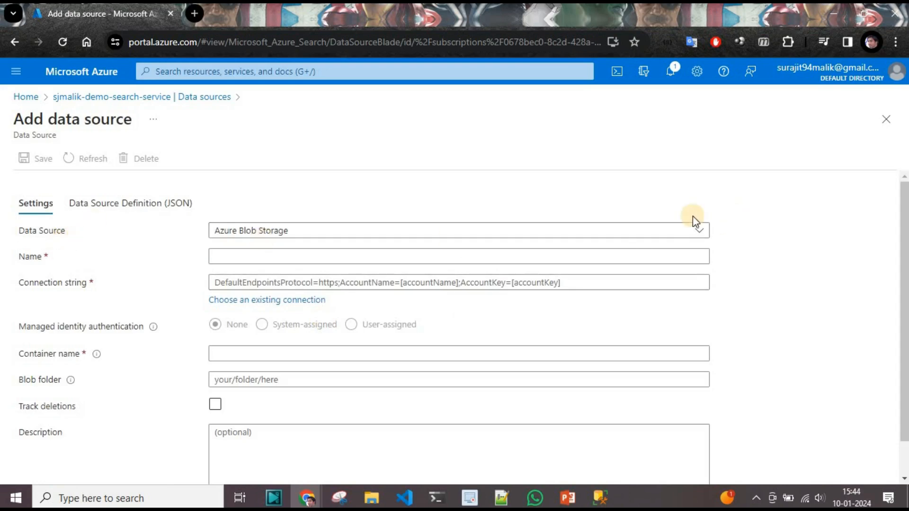
Set the data source type to Azure SQL Database and name it sjmalikdemo after the database in SQL Server Management Studio
{"action": "left_click", "coordinate": [691, 232]}
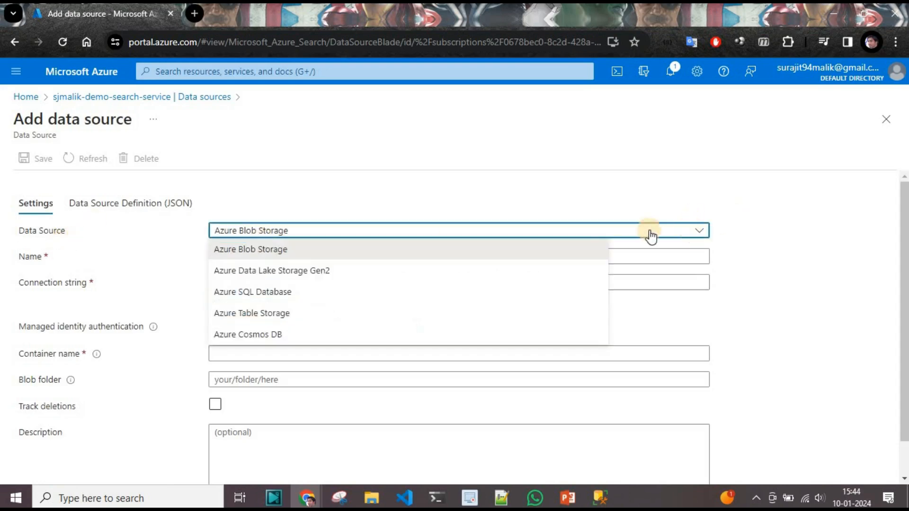
{"action": "left_click", "coordinate": [273, 297]}
{"action": "left_click", "coordinate": [270, 256]}
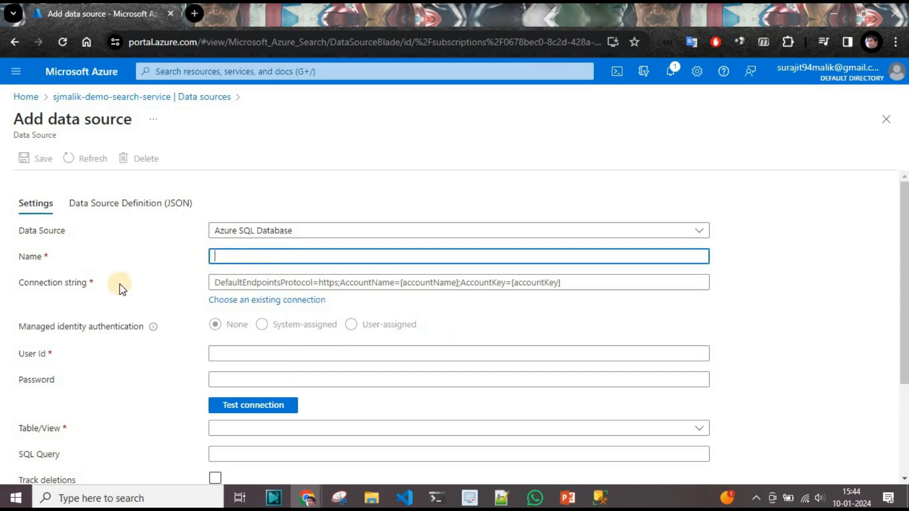
{"action": "key", "text": "alt+Tab"}
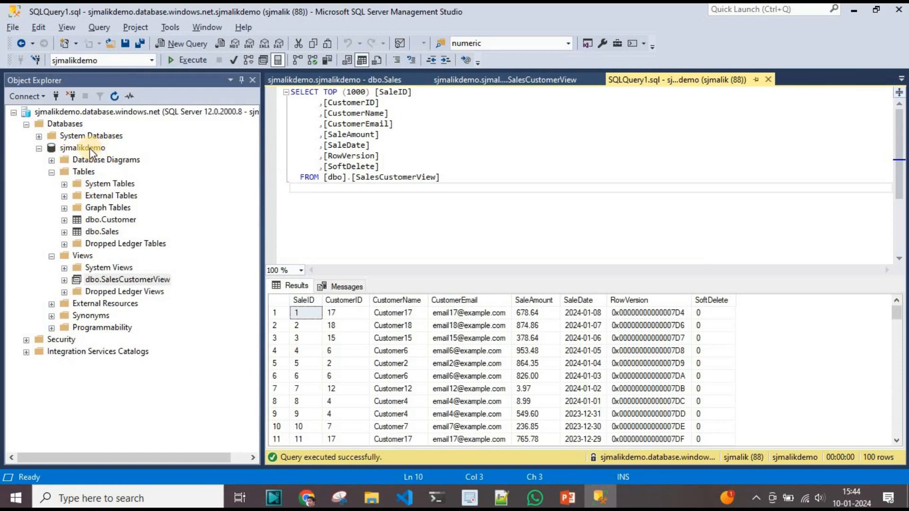
{"action": "key", "text": "alt+Tab"}
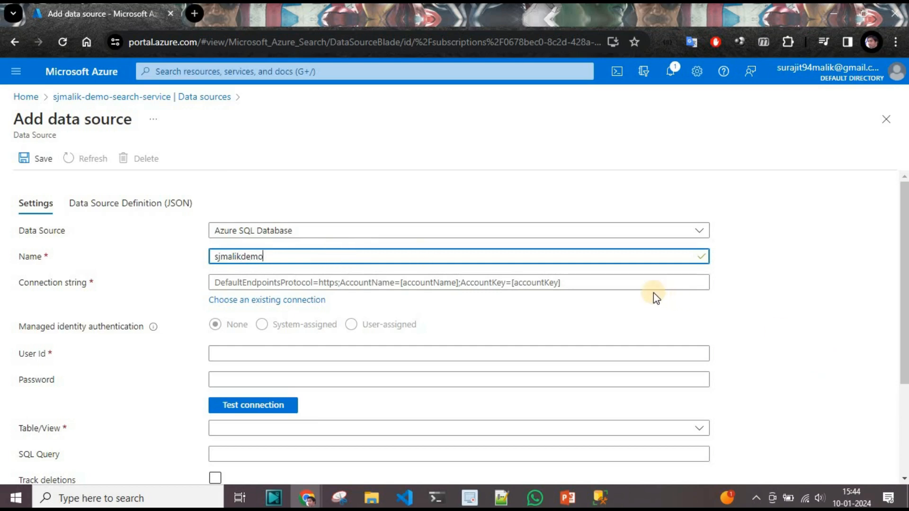
{"action": "left_click", "coordinate": [277, 301]}
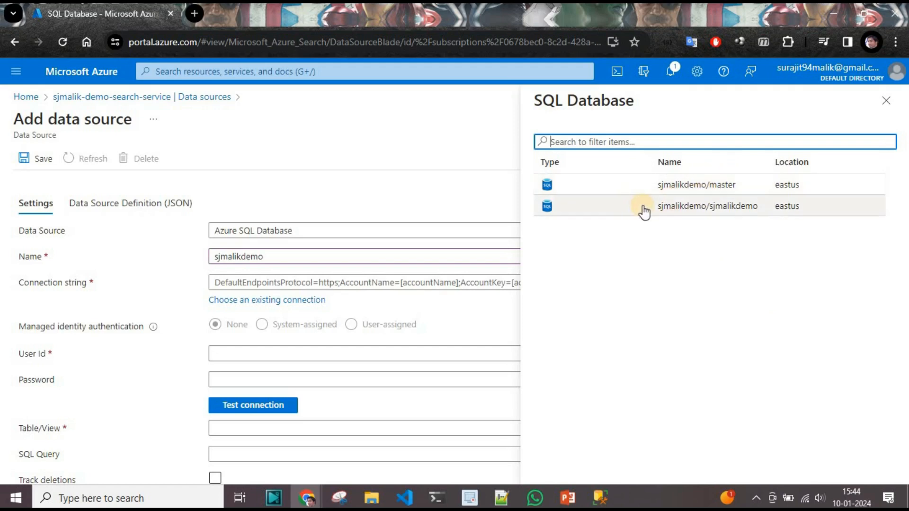
{"action": "left_click", "coordinate": [613, 207]}
{"action": "scroll", "coordinate": [521, 339], "scroll_direction": "down", "scroll_amount": 2}
{"action": "scroll", "coordinate": [277, 339], "scroll_direction": "up", "scroll_amount": 2}
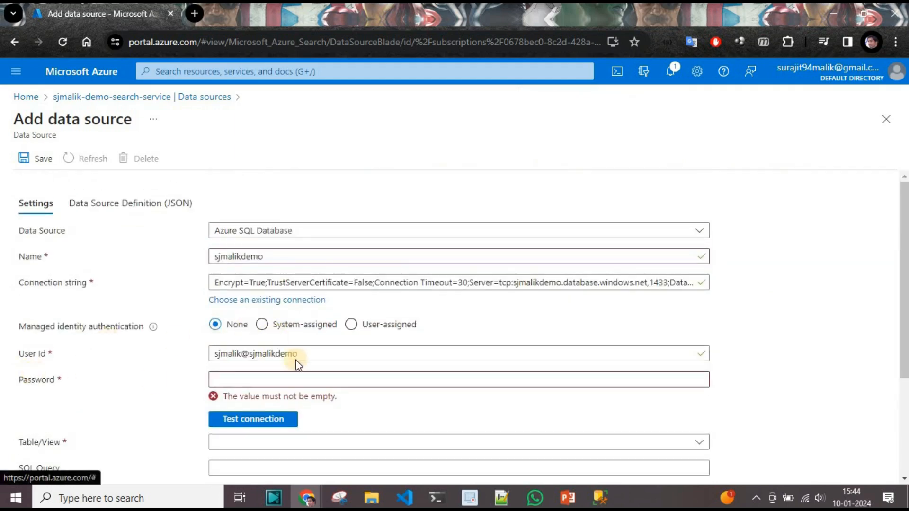
{"action": "left_click_drag", "start_coordinate": [308, 355], "coordinate": [241, 353]}
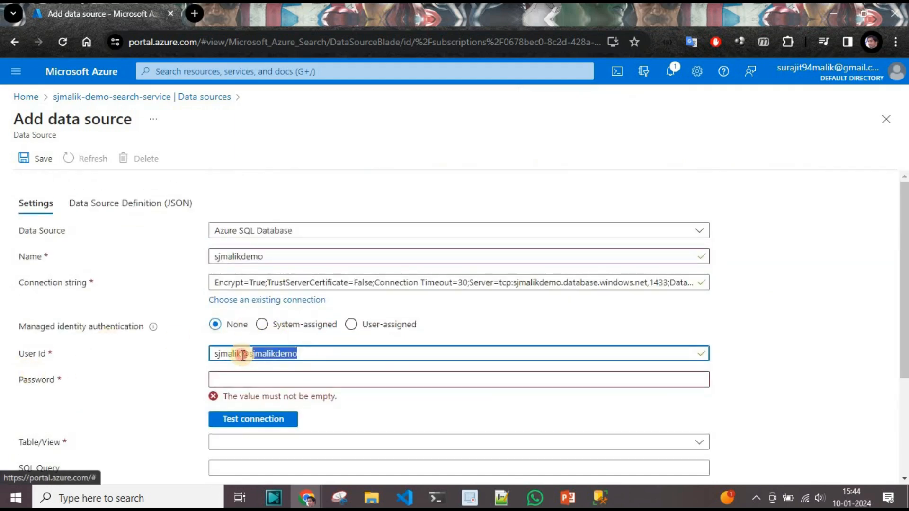
{"action": "key", "text": "BackSpace"}
Enter the database account password and test the connection
{"action": "left_click", "coordinate": [262, 379]}
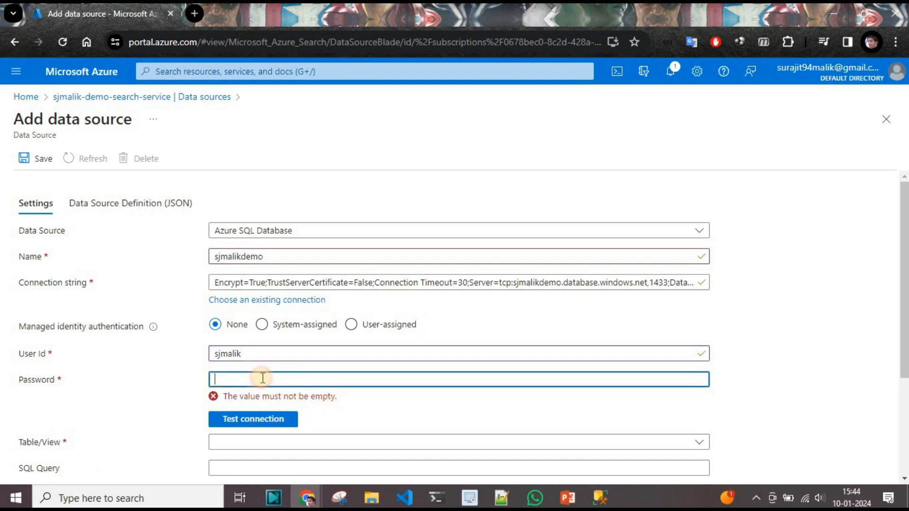
{"action": "type", "text": "•••"}
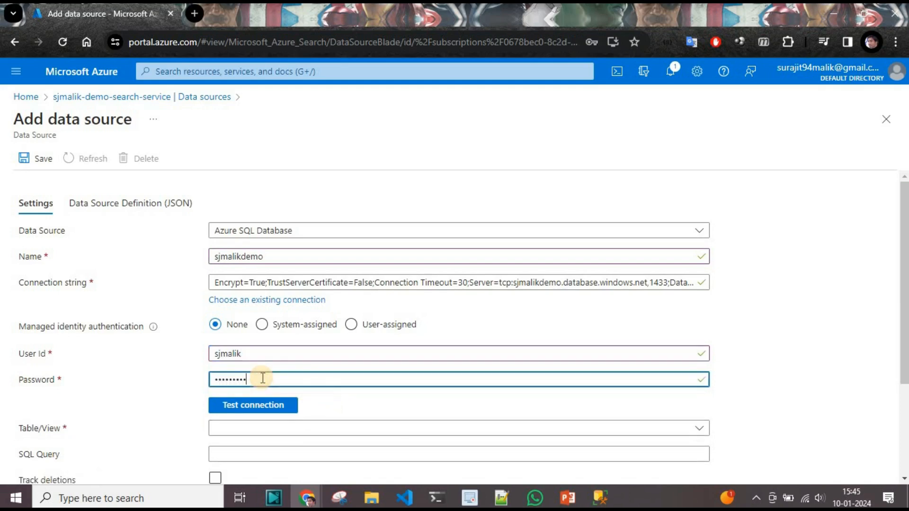
{"action": "left_click", "coordinate": [253, 405]}
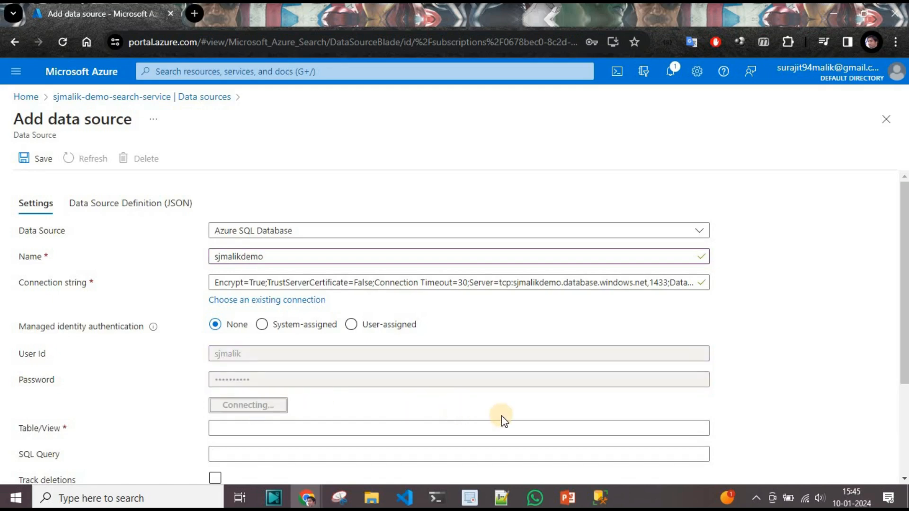
Select [SalesCustomerView] as the data source's table or view, checking the database's tables and views in SQL Server Management Studio
{"action": "scroll", "coordinate": [292, 434], "scroll_direction": "down", "scroll_amount": 2}
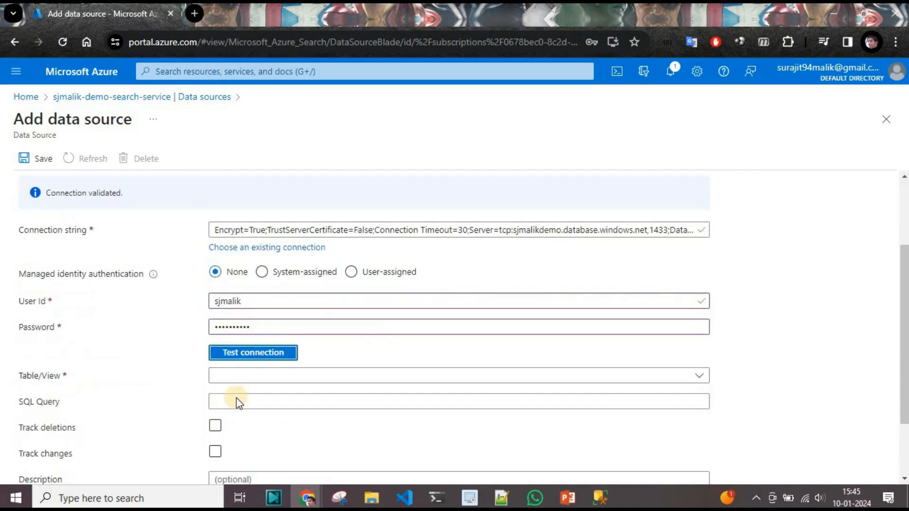
{"action": "left_click", "coordinate": [695, 386]}
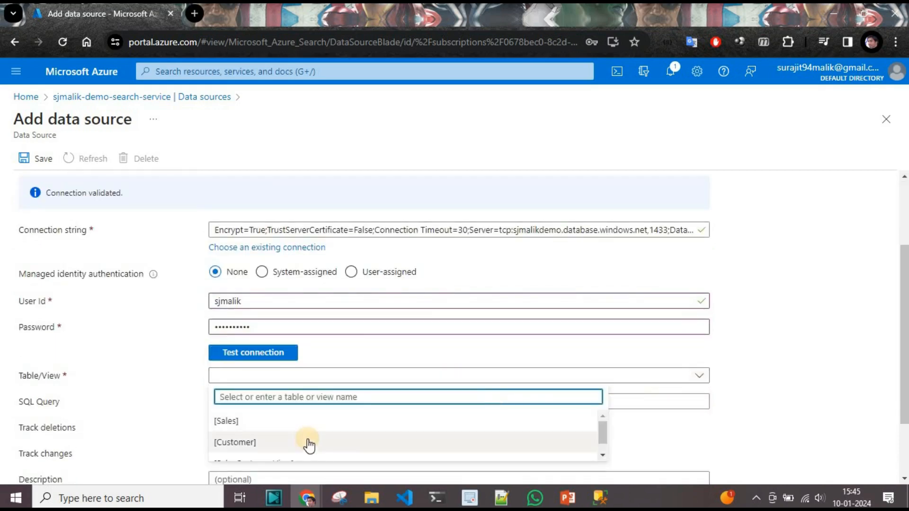
{"action": "scroll", "coordinate": [277, 451], "scroll_direction": "down", "scroll_amount": 1}
{"action": "scroll", "coordinate": [275, 428], "scroll_direction": "up", "scroll_amount": 1}
{"action": "scroll", "coordinate": [275, 428], "scroll_direction": "down", "scroll_amount": 1}
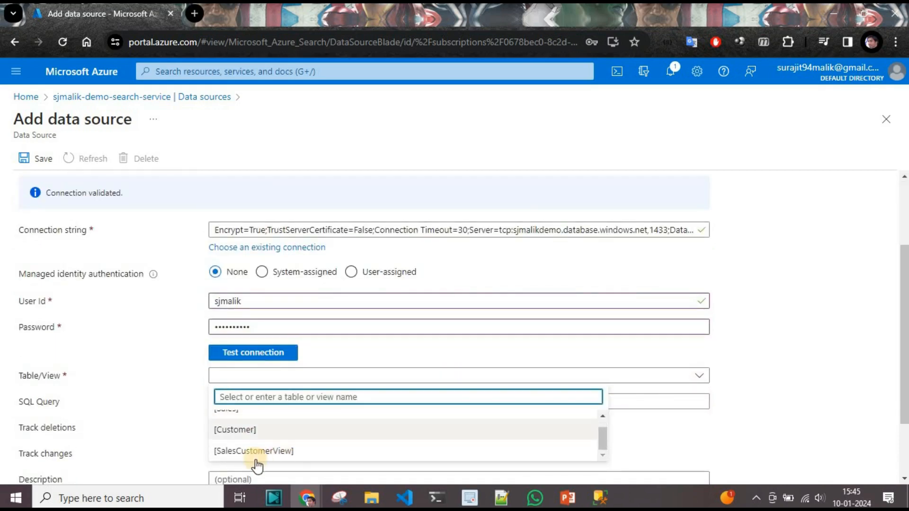
{"action": "left_click", "coordinate": [585, 497]}
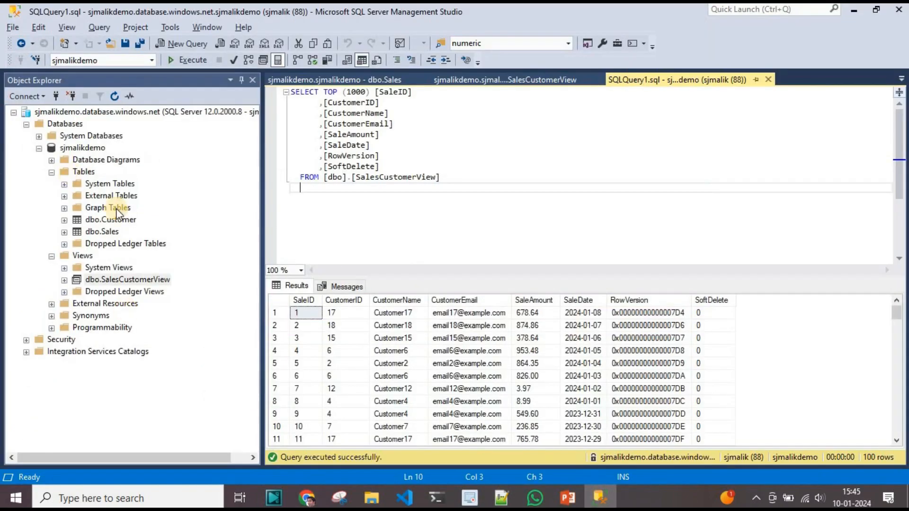
{"action": "key", "text": "alt+Tab"}
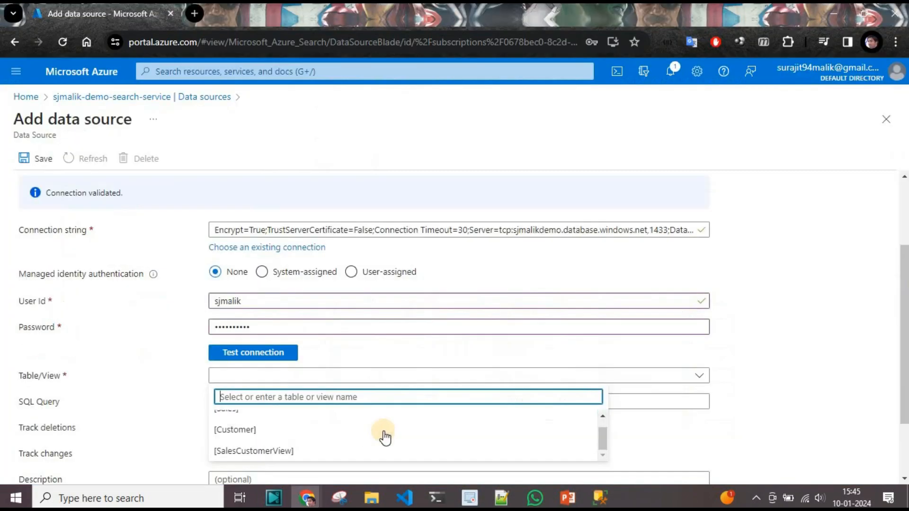
{"action": "left_click", "coordinate": [263, 450]}
Enable deletion tracking for the data source with the policy of soft delete using custom metadata
{"action": "scroll", "coordinate": [767, 324], "scroll_direction": "down", "scroll_amount": 2}
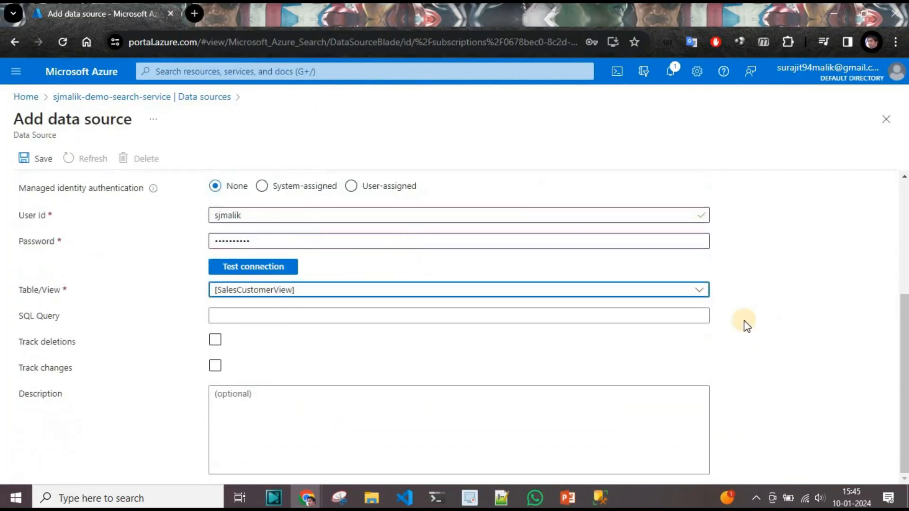
{"action": "left_click", "coordinate": [214, 340]}
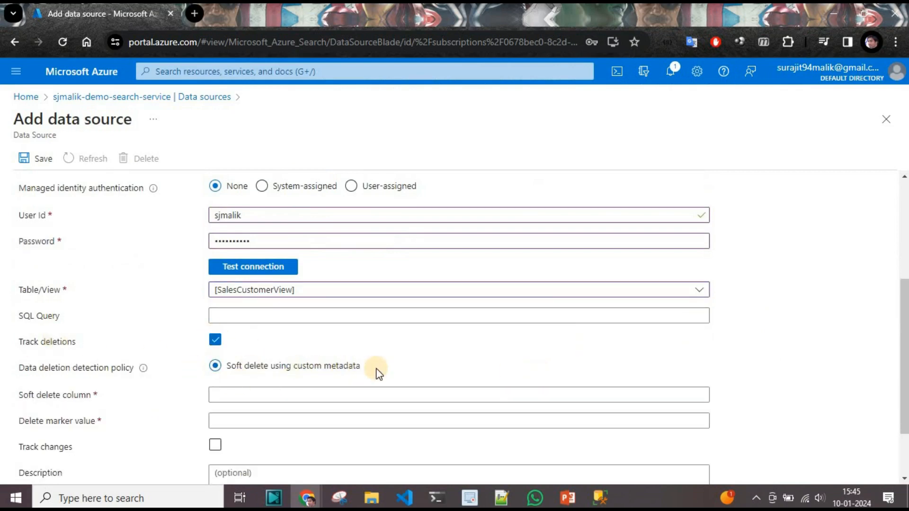
{"action": "scroll", "coordinate": [379, 374], "scroll_direction": "down", "scroll_amount": 2}
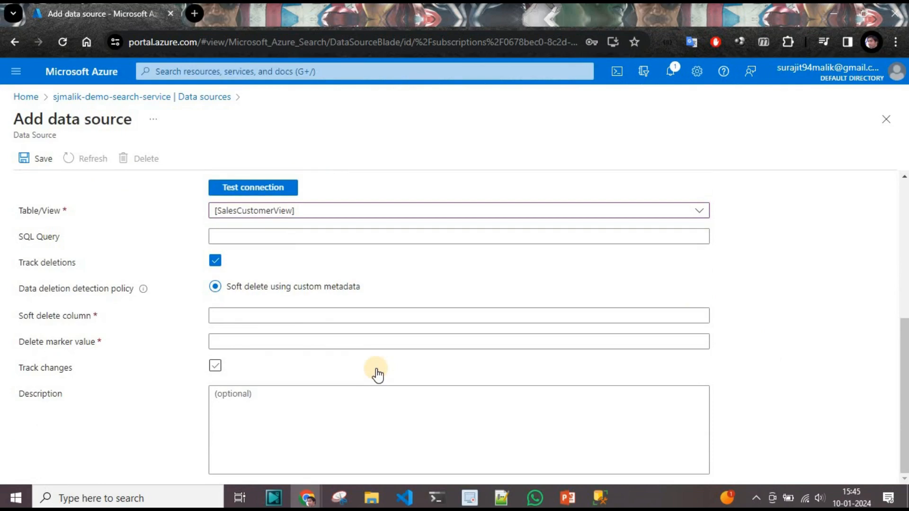
Switch to SQL Server Management Studio and copy the SoftDelete column name from the SalesCustomerView query
{"action": "key", "text": "alt+Tab"}
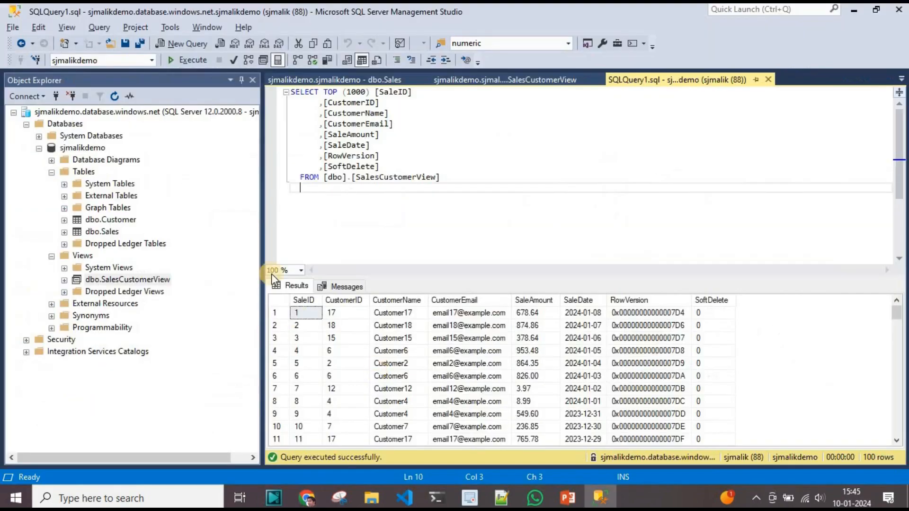
{"action": "double_click", "coordinate": [352, 165]}
{"action": "left_click", "coordinate": [343, 170]}
{"action": "left_click_drag", "start_coordinate": [330, 166], "coordinate": [375, 167]}
{"action": "key", "text": "ctrl+c"}
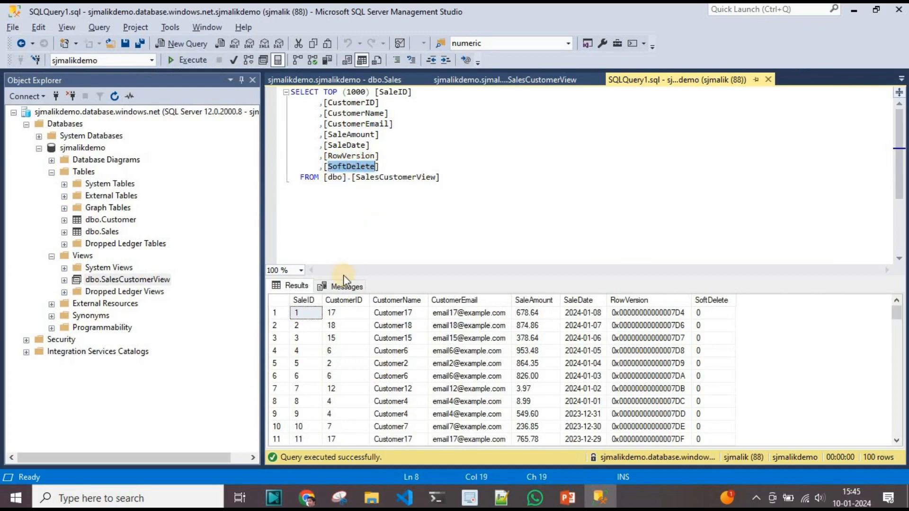
Back in the Azure portal, set the soft delete column to SoftDelete and the delete marker value to 1
{"action": "key", "text": "alt+Tab"}
{"action": "left_click", "coordinate": [276, 316]}
{"action": "key", "text": "ctrl+v"}
{"action": "left_click", "coordinate": [251, 340]}
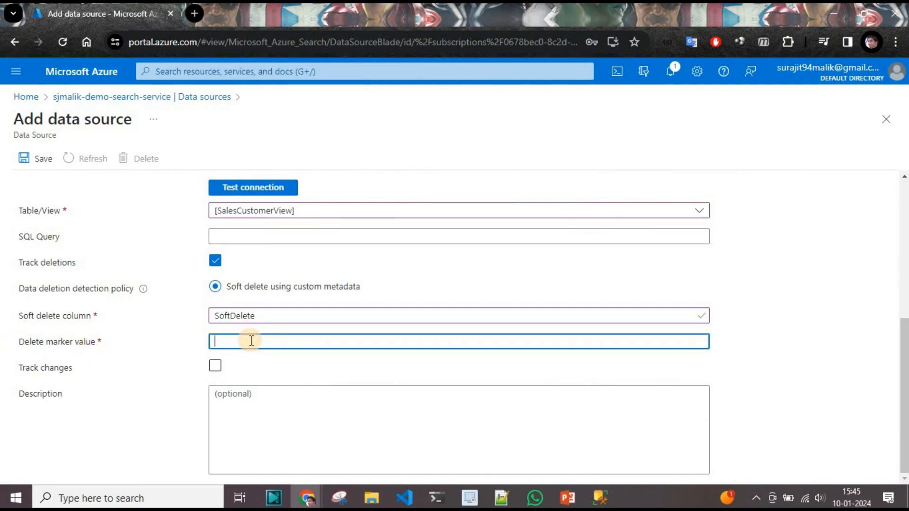
{"action": "type", "text": "1"}
{"action": "left_click", "coordinate": [823, 311]}
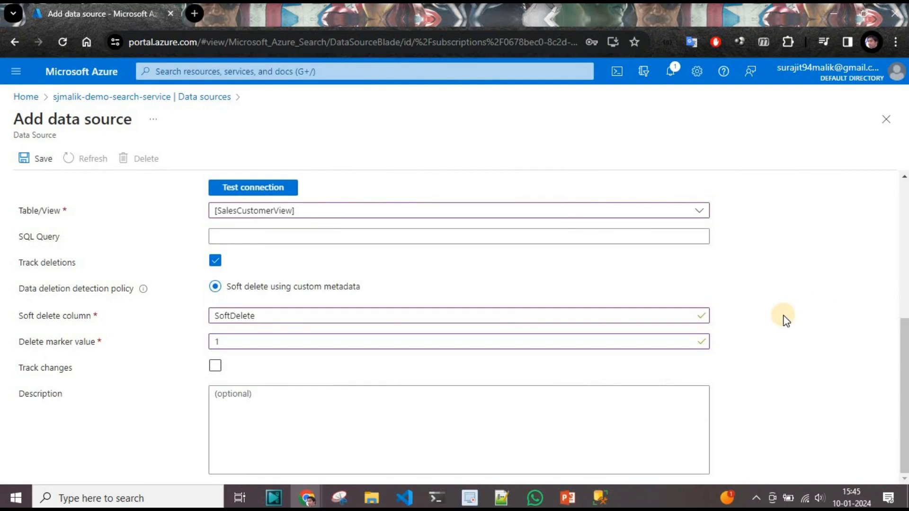
Switch to SQL Server Management Studio and examine the SalesCustomerView design and the column definitions of dbo.Sales
{"action": "key", "text": "alt+Tab"}
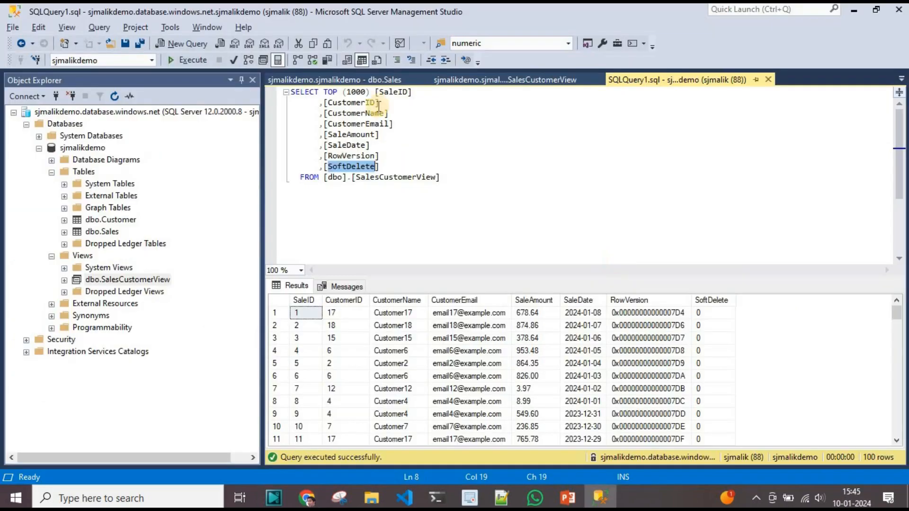
{"action": "left_click", "coordinate": [521, 90]}
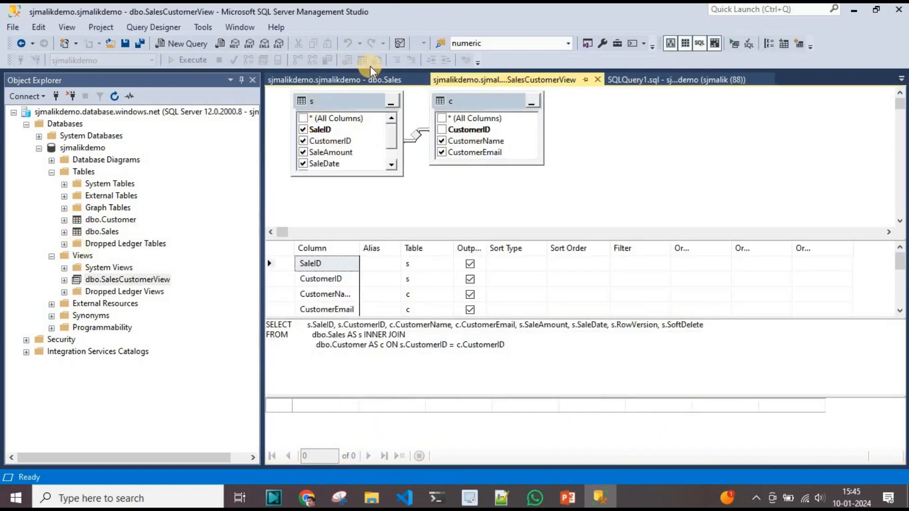
{"action": "left_click", "coordinate": [354, 79]}
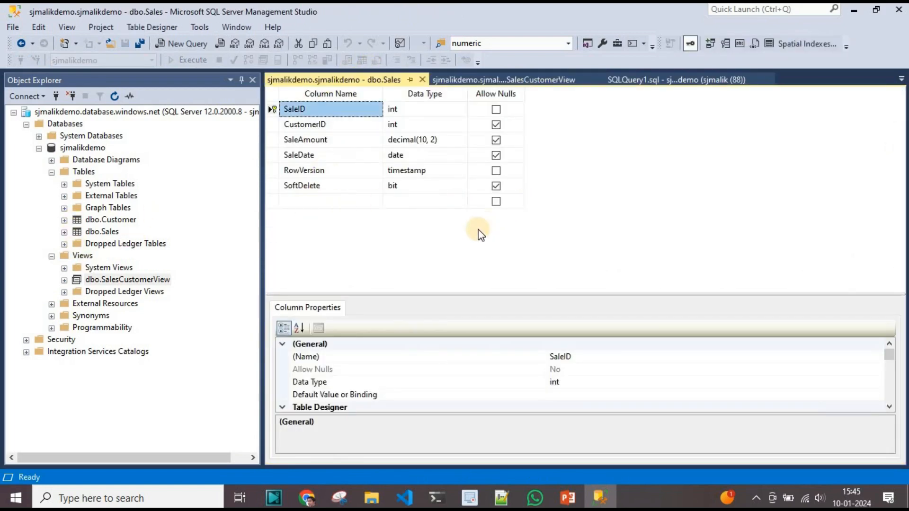
Return to the Azure portal and enable change tracking for the data source with the High watermark column policy
{"action": "key", "text": "alt+Tab"}
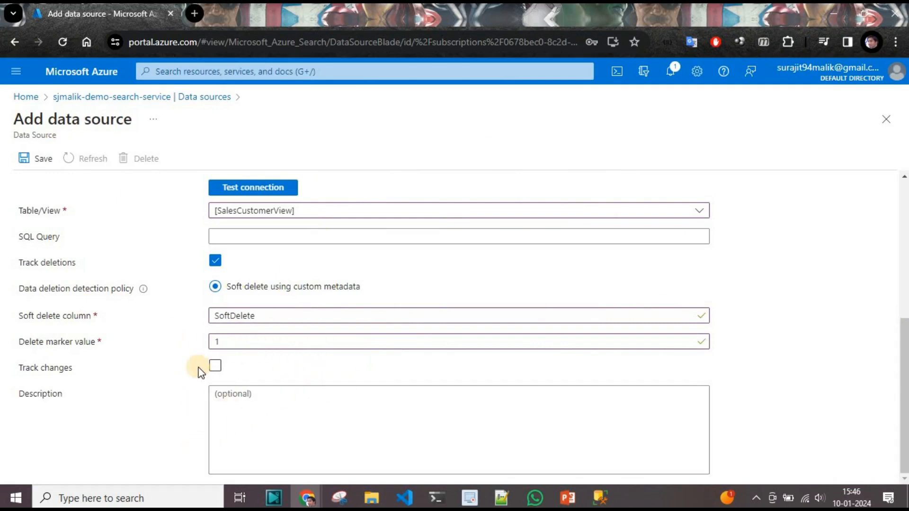
{"action": "left_click", "coordinate": [215, 367]}
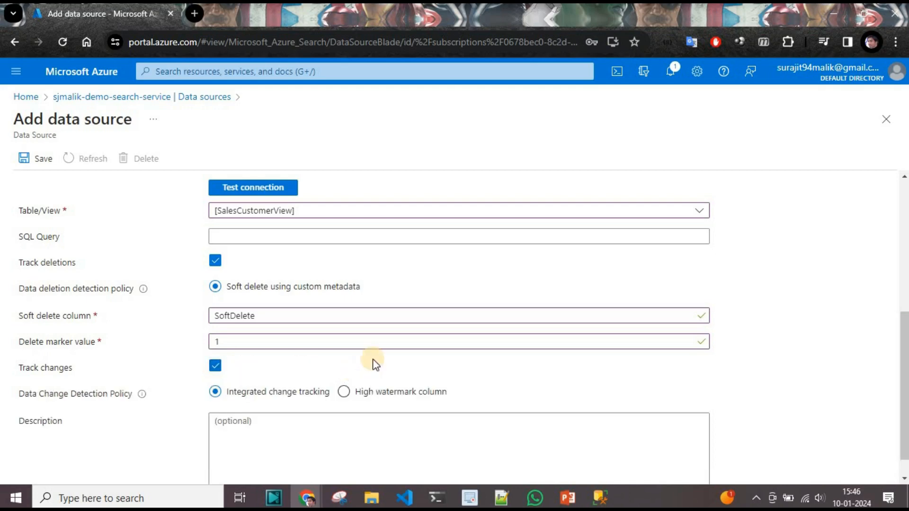
{"action": "scroll", "coordinate": [375, 365], "scroll_direction": "down", "scroll_amount": 1}
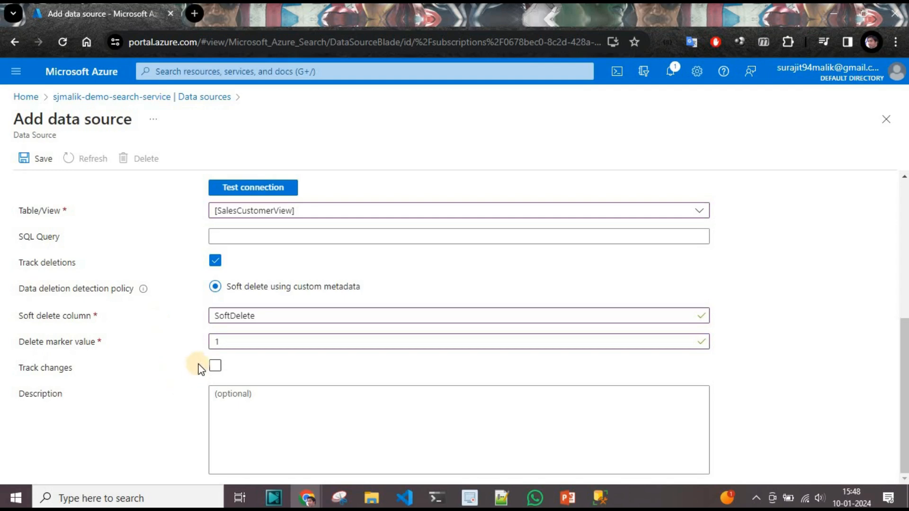
{"action": "left_click", "coordinate": [215, 366]}
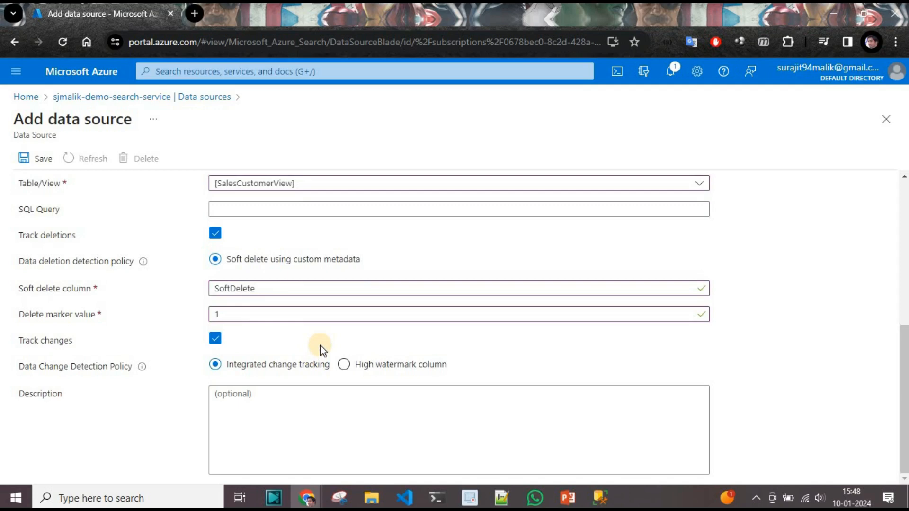
{"action": "left_click", "coordinate": [345, 363]}
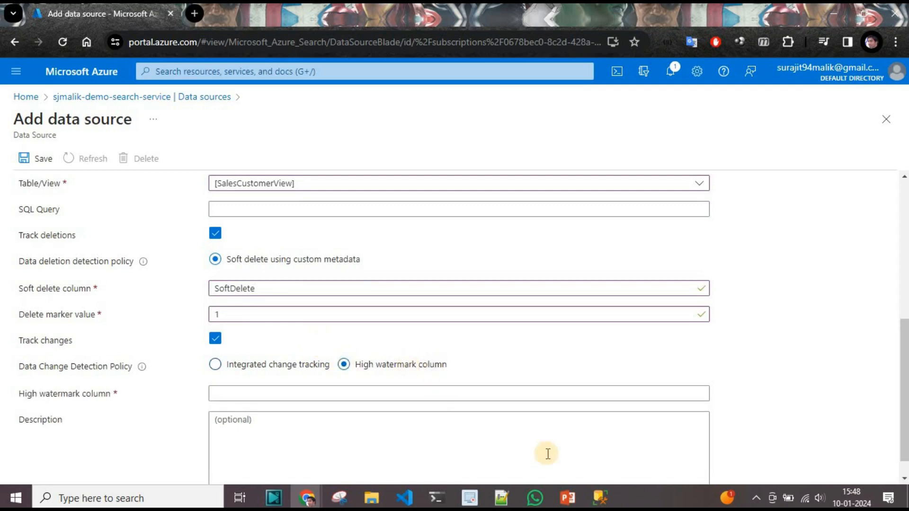
Set the high watermark column to RowVersion, checking the dbo.Sales columns in SQL Server Management Studio
{"action": "left_click", "coordinate": [599, 497]}
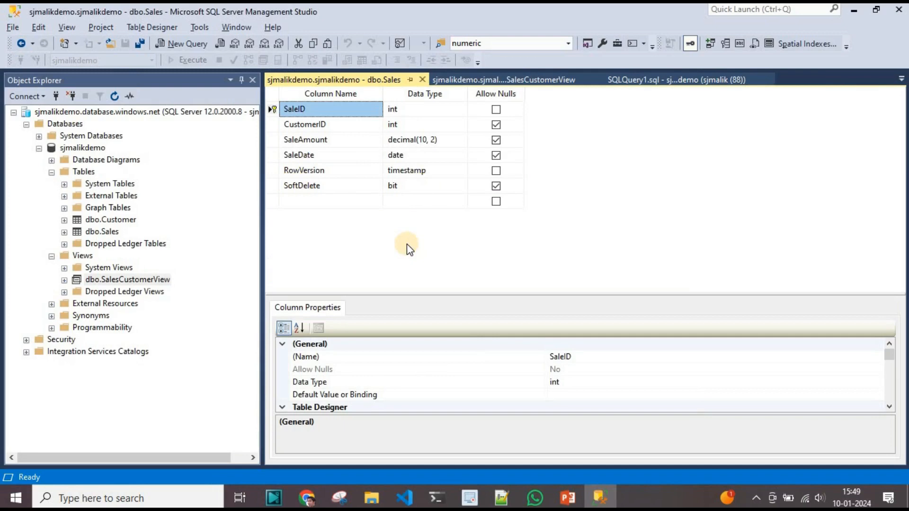
{"action": "key", "text": "alt+Tab"}
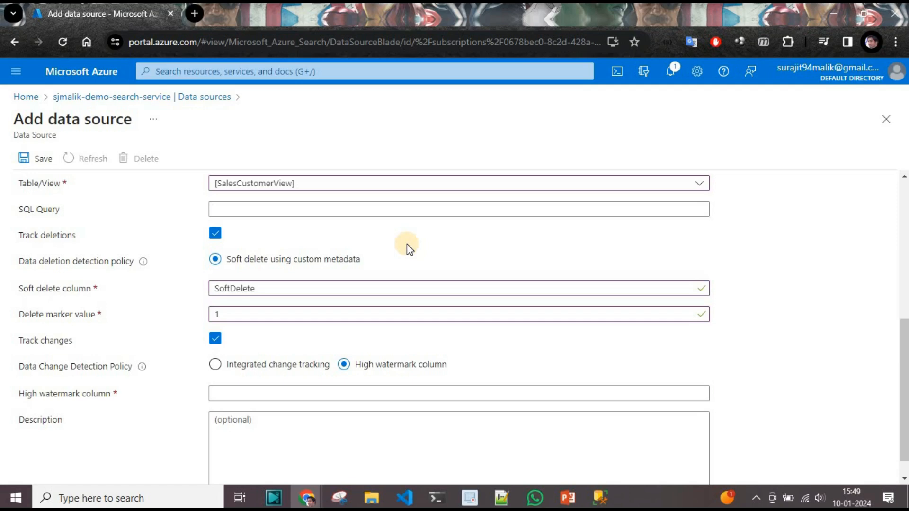
{"action": "left_click", "coordinate": [600, 497]}
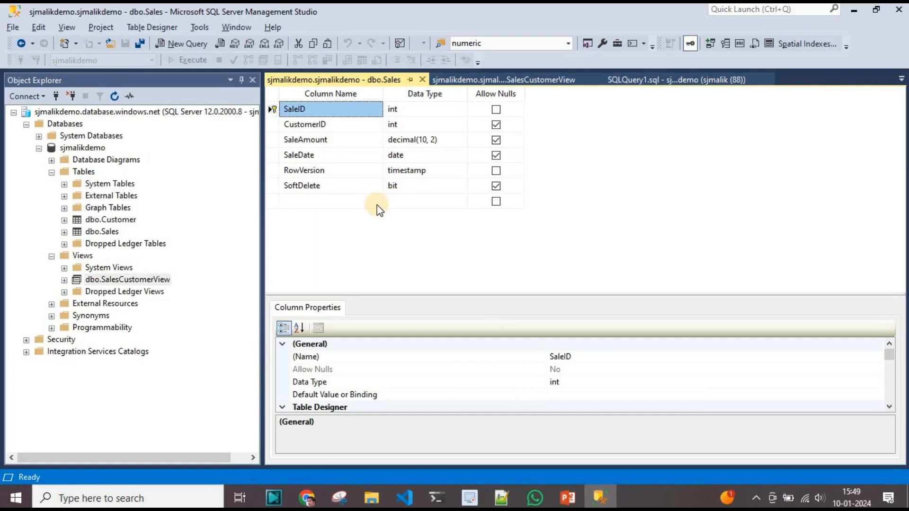
{"action": "key", "text": "alt+Tab"}
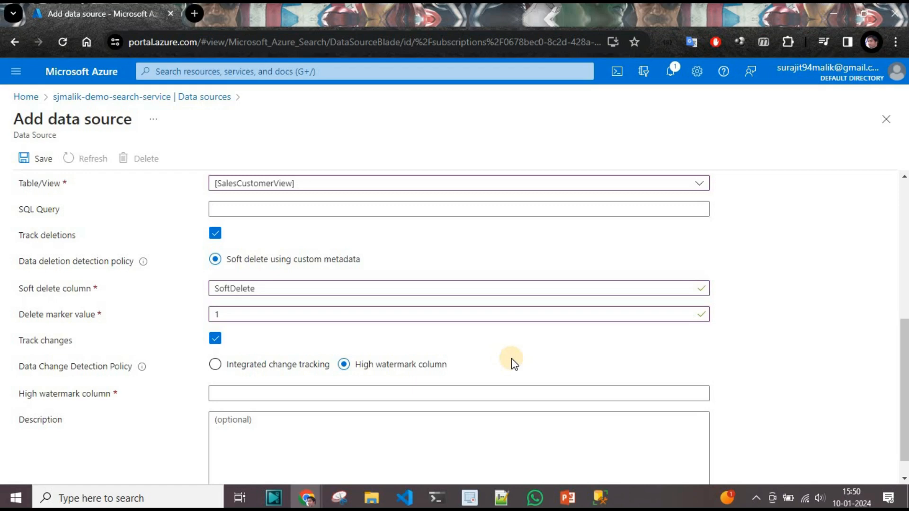
{"action": "left_click", "coordinate": [336, 391]}
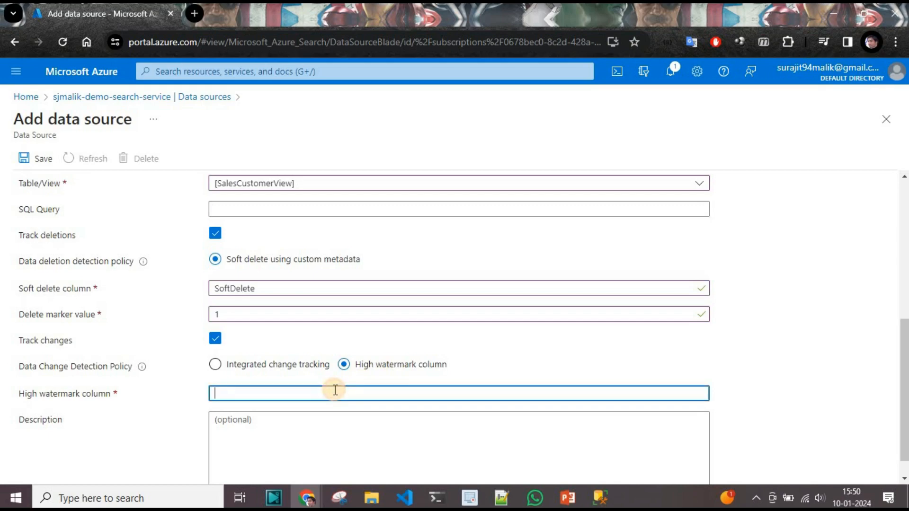
{"action": "key", "text": "alt+Tab"}
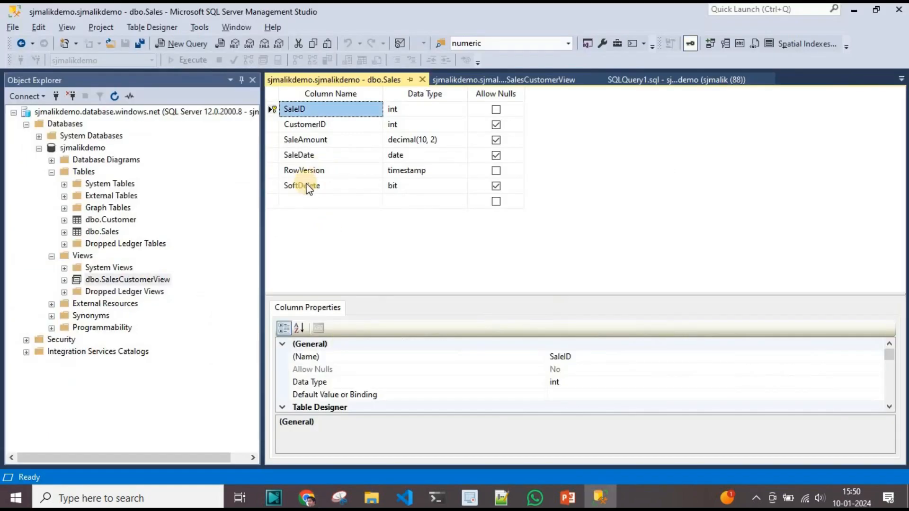
{"action": "key", "text": "alt+Tab"}
{"action": "type", "text": "RowVersion"}
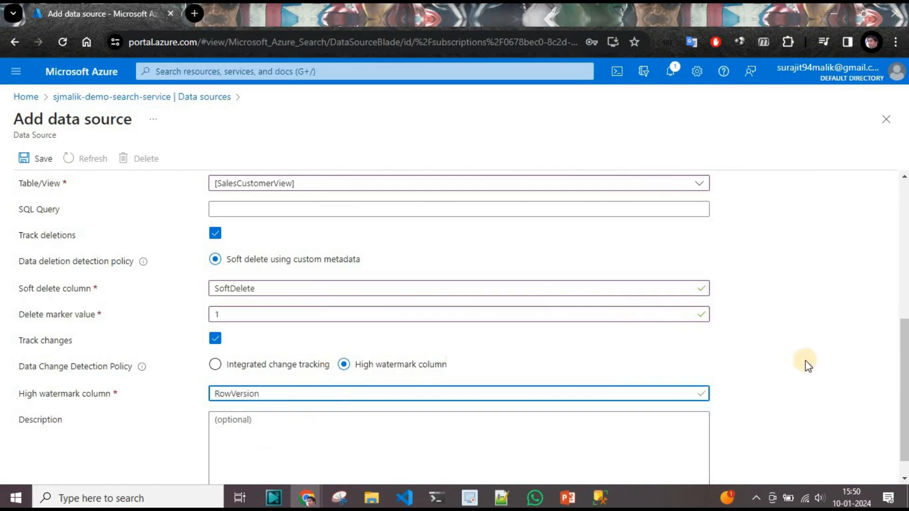
Review the connection and tracking settings of the new data source and save it
{"action": "scroll", "coordinate": [505, 371], "scroll_direction": "down", "scroll_amount": 1}
{"action": "scroll", "coordinate": [503, 369], "scroll_direction": "up", "scroll_amount": 8}
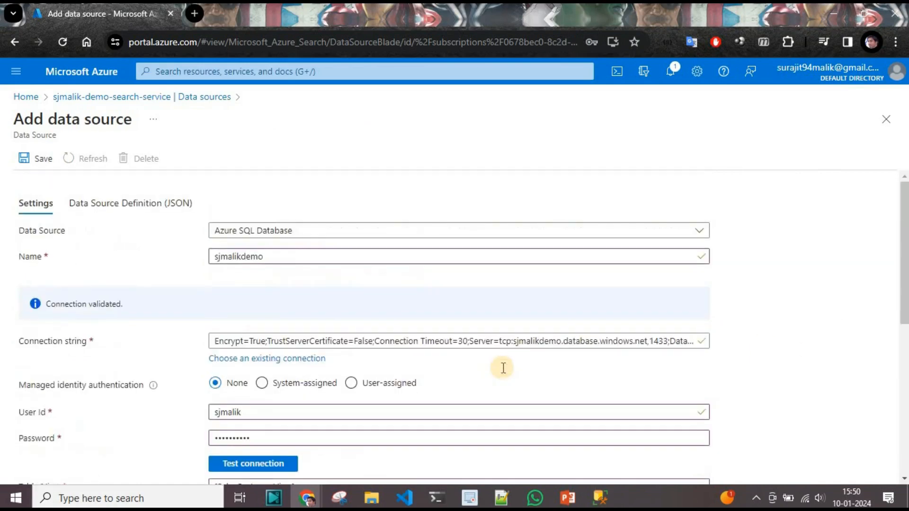
{"action": "scroll", "coordinate": [503, 369], "scroll_direction": "down", "scroll_amount": 5}
{"action": "scroll", "coordinate": [503, 371], "scroll_direction": "up", "scroll_amount": 5}
{"action": "left_click", "coordinate": [35, 159]}
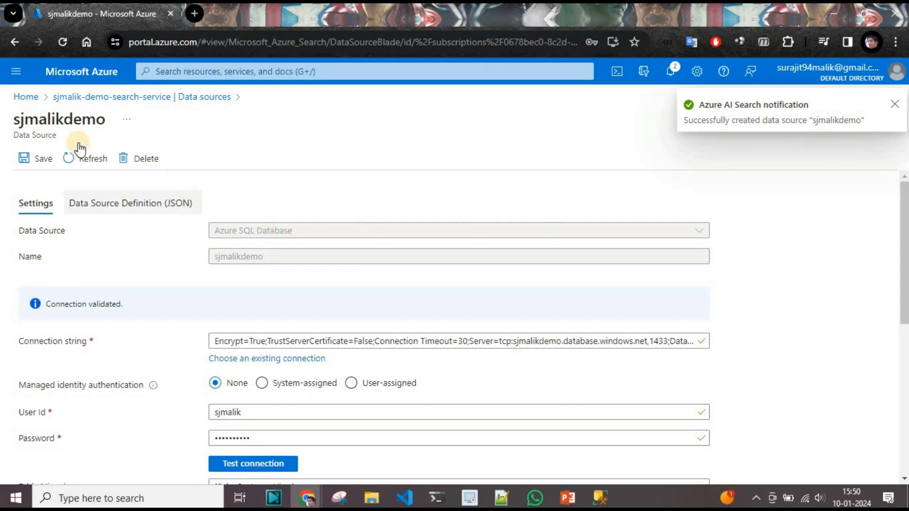
Return to the search service's data sources, discarding unsaved edits and dismissing the browser's password-saving offer, and refresh the list
{"action": "left_click", "coordinate": [192, 97]}
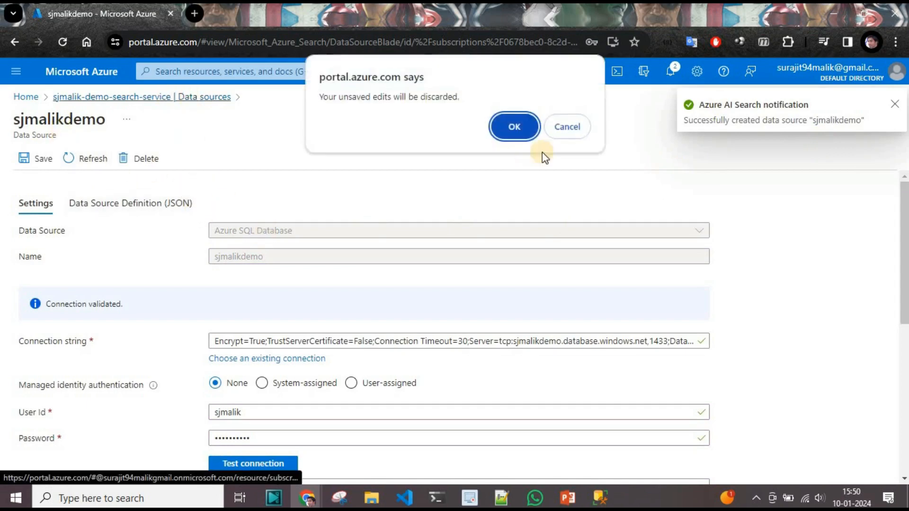
{"action": "left_click", "coordinate": [518, 128]}
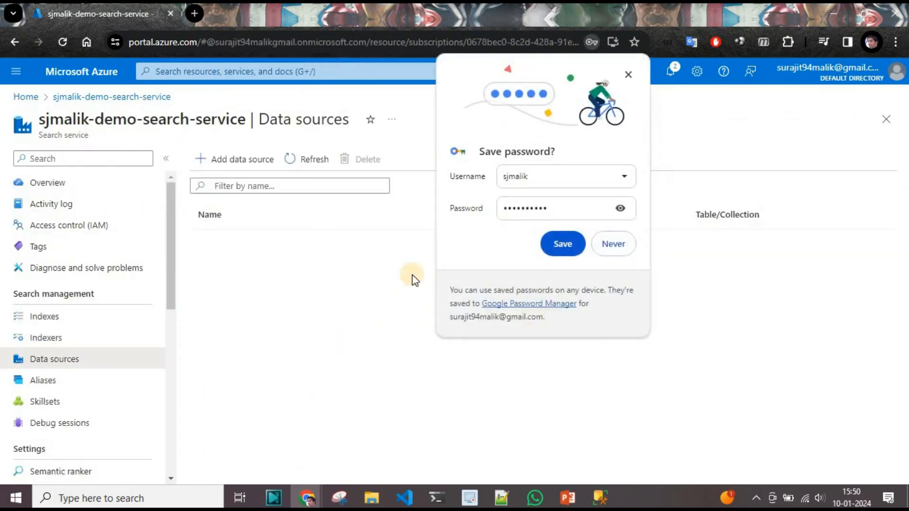
{"action": "left_click", "coordinate": [628, 74]}
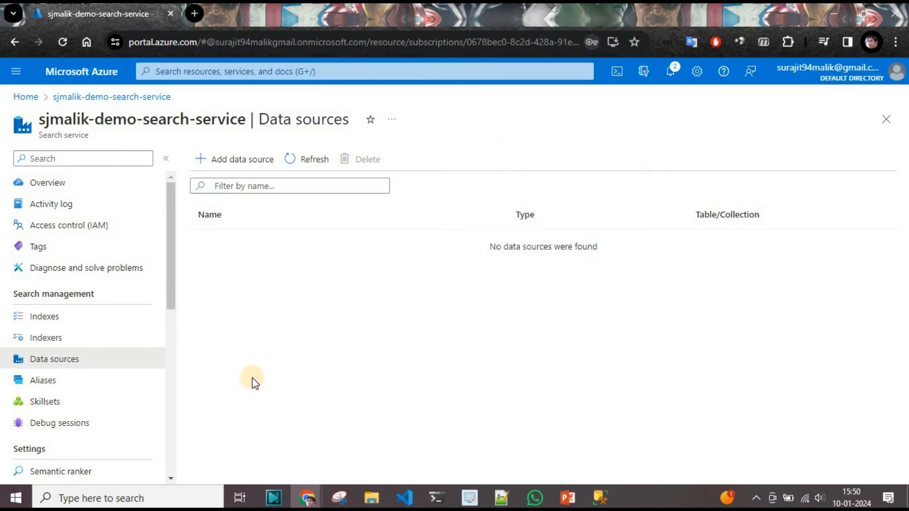
{"action": "left_click", "coordinate": [297, 160]}
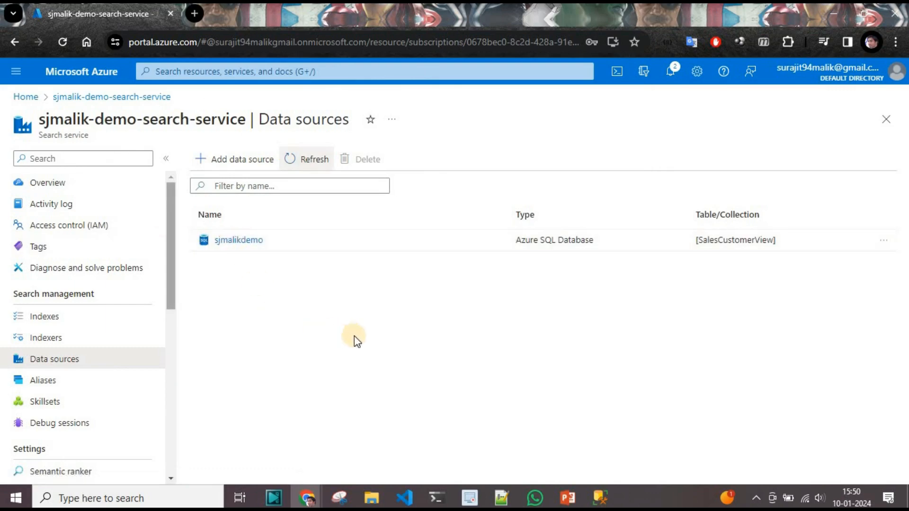
Start a new index in the search service without using JSON and name it sjamlik-demo-sales
{"action": "left_click", "coordinate": [66, 315]}
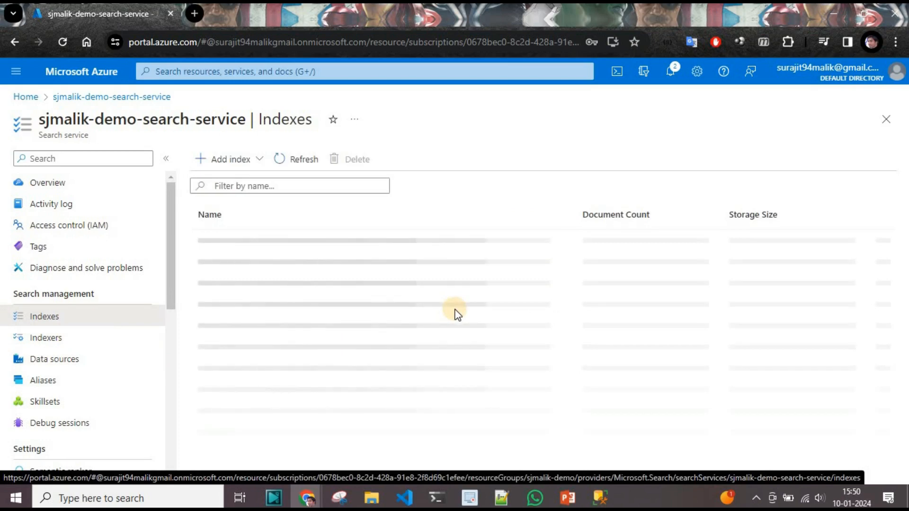
{"action": "left_click", "coordinate": [238, 161]}
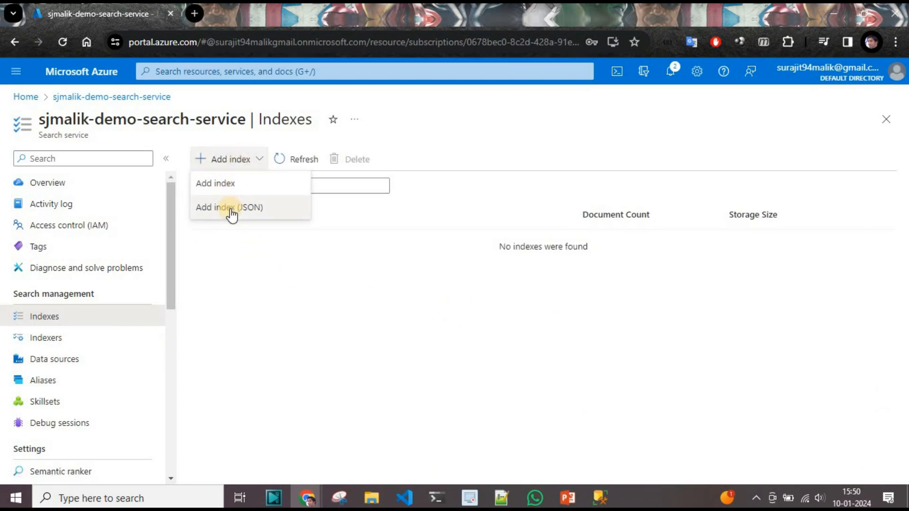
{"action": "left_click", "coordinate": [236, 188]}
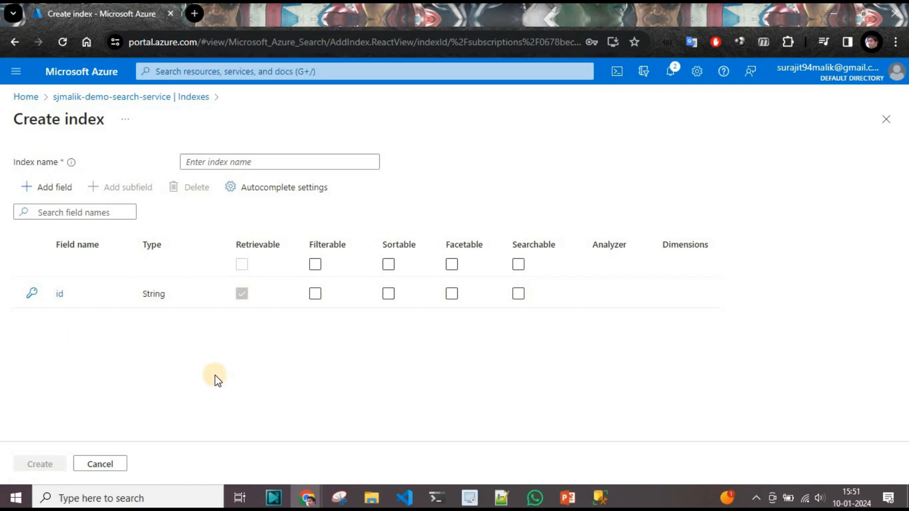
{"action": "left_click", "coordinate": [239, 161]}
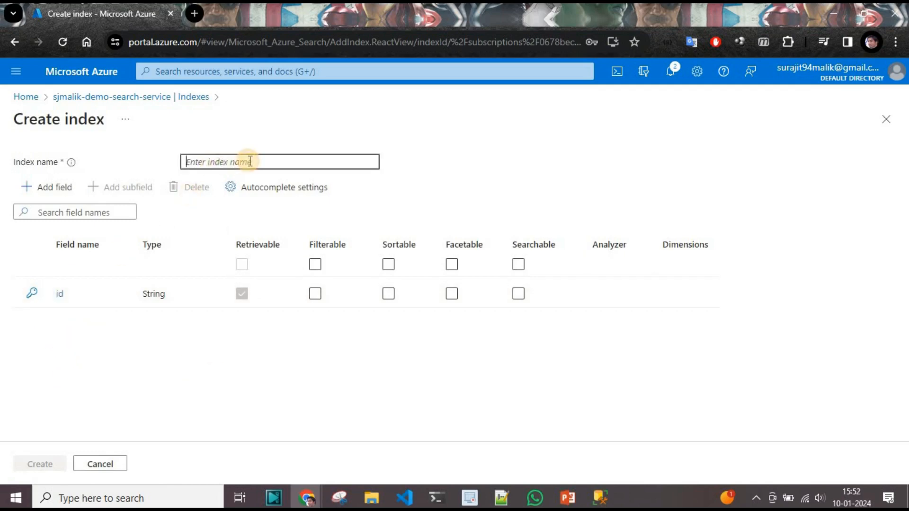
{"action": "type", "text": "sjamlik"}
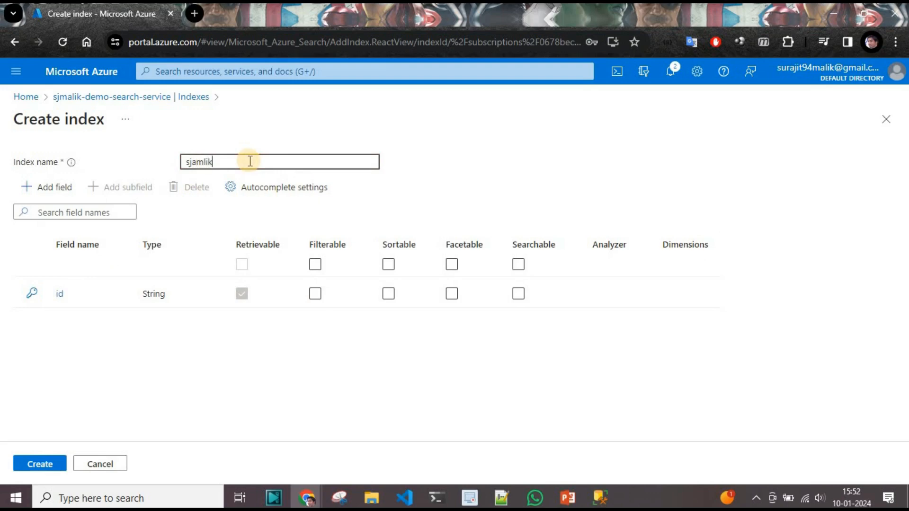
{"action": "type", "text": "-demo-="}
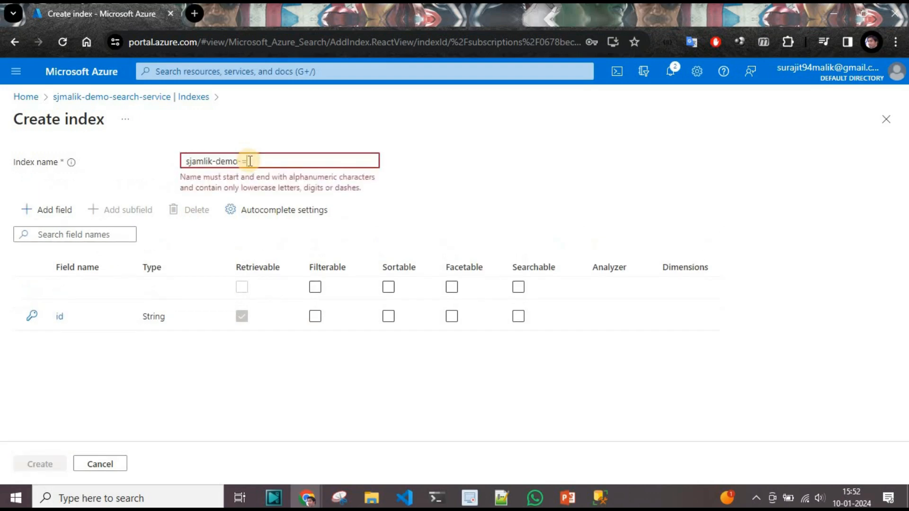
{"action": "type", "text": "sea"}
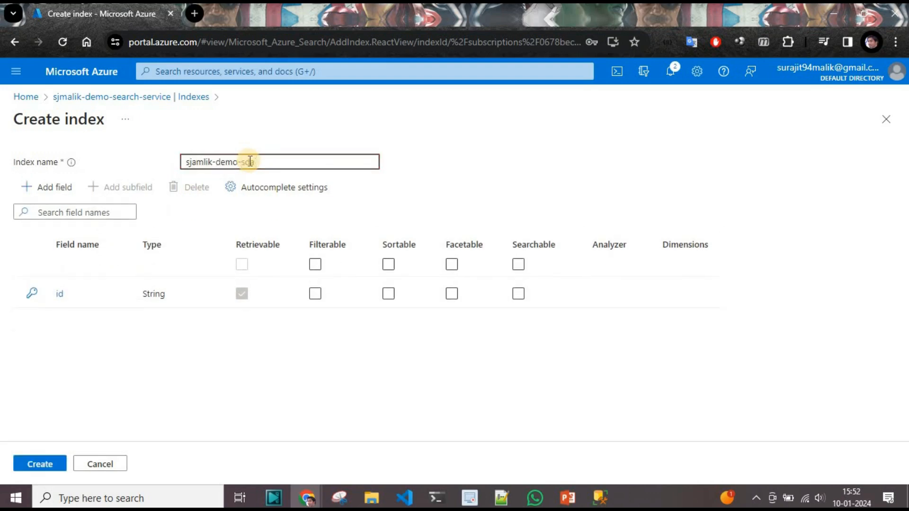
{"action": "type", "text": "es"}
Open the index's id field for editing and copy the SaleID column name from the SalesCustomerView query in SQL Server Management Studio
{"action": "left_click", "coordinate": [59, 293]}
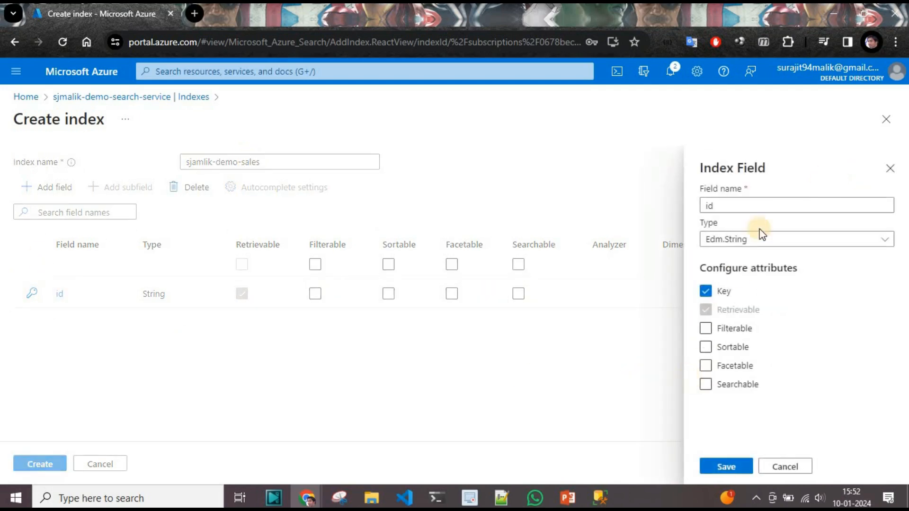
{"action": "left_click", "coordinate": [600, 498]}
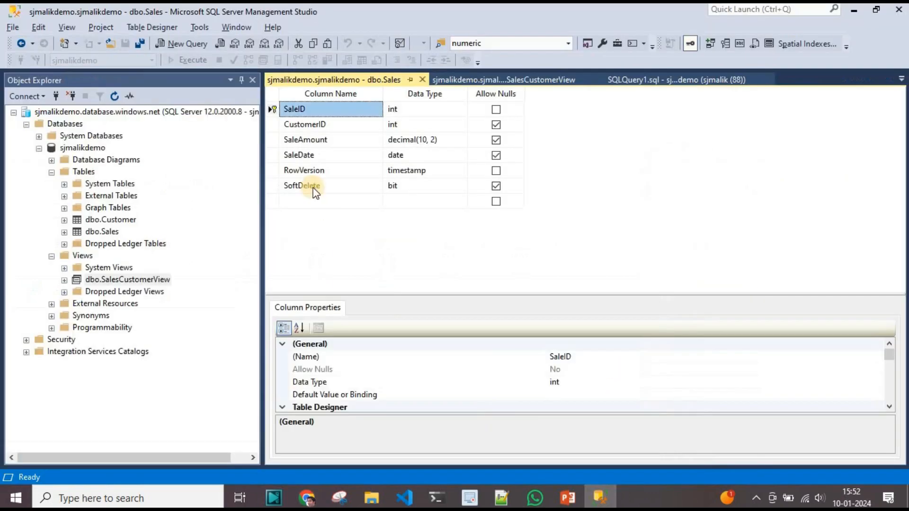
{"action": "left_click", "coordinate": [486, 81]}
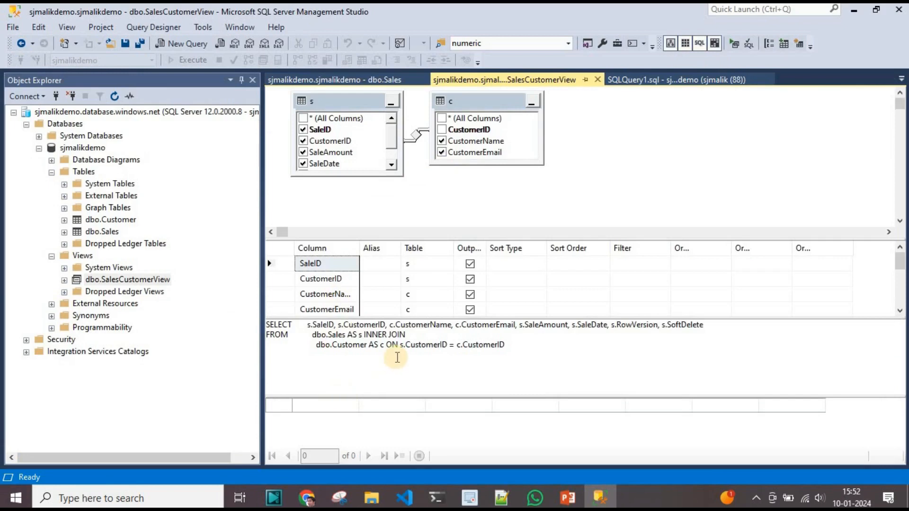
{"action": "left_click", "coordinate": [665, 80]}
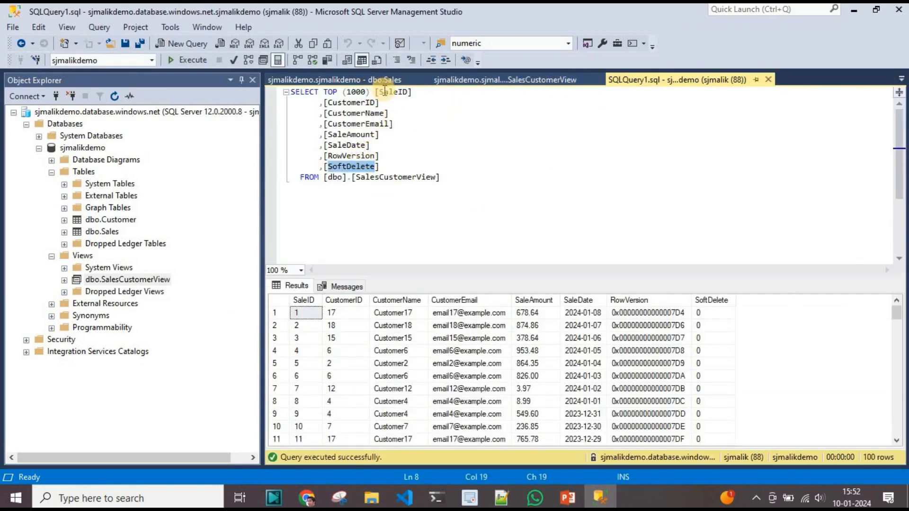
{"action": "double_click", "coordinate": [407, 94]}
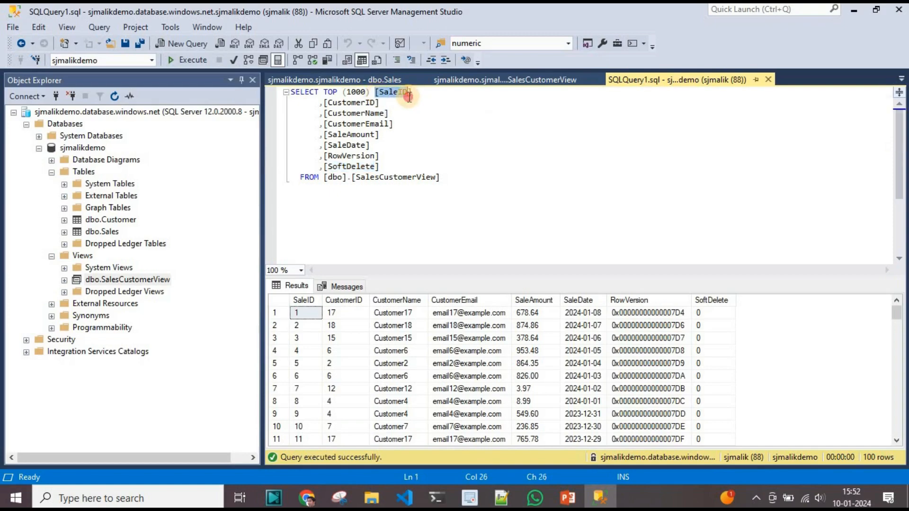
{"action": "left_click", "coordinate": [375, 105]}
{"action": "double_click", "coordinate": [395, 91]}
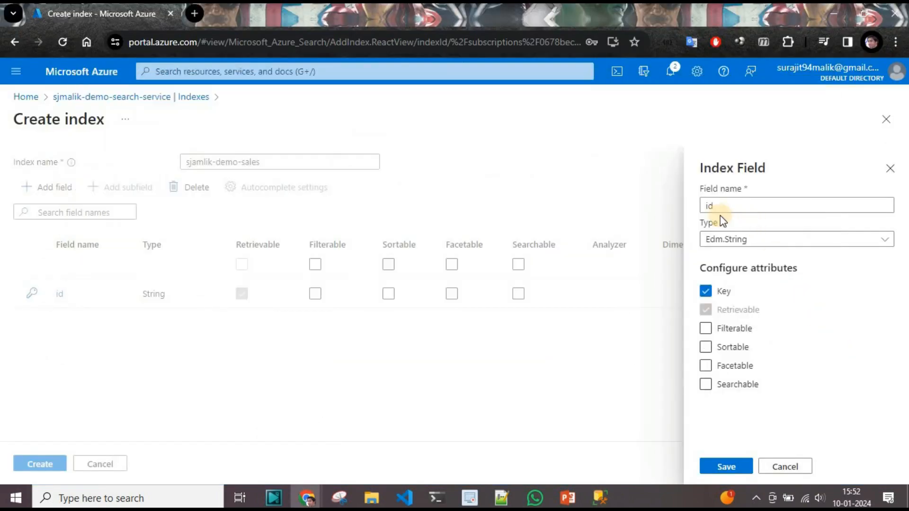
Back in the Azure portal, rename the index's key field as SaleID, without the square brackets
{"action": "left_click", "coordinate": [720, 205]}
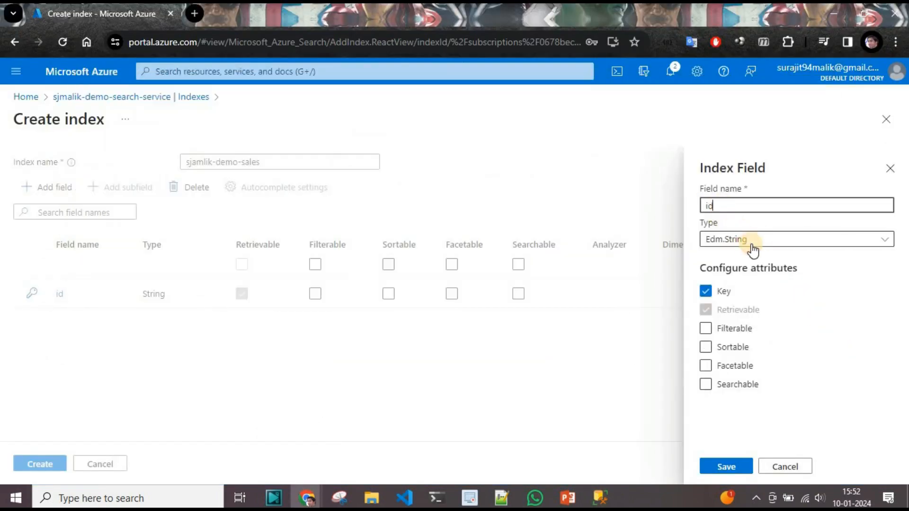
{"action": "key", "text": "ctrl+a"}
{"action": "type", "text": "[SaleID]"}
{"action": "key", "text": "BackSpace"}
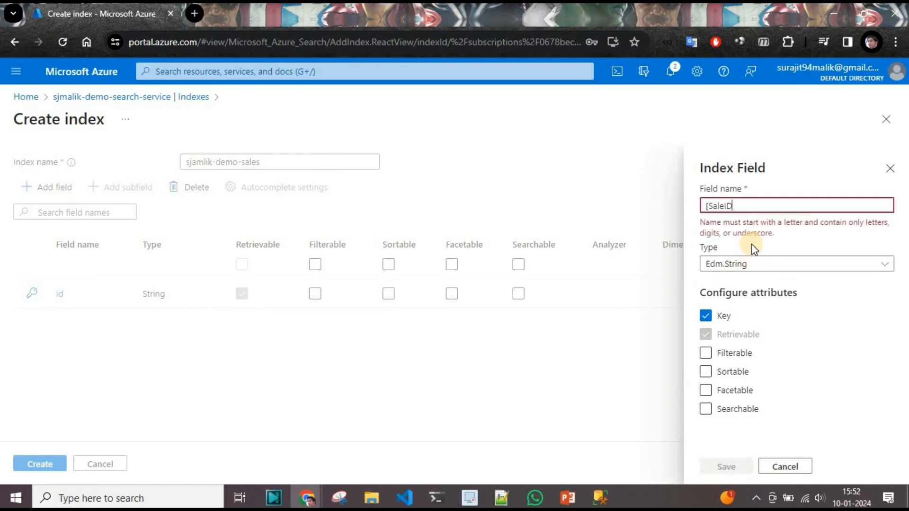
{"action": "key", "text": "Left"}
{"action": "key", "text": "Left"}
{"action": "key", "text": "Left"}
{"action": "key", "text": "Left"}
{"action": "key", "text": "Left"}
{"action": "key", "text": "Left"}
{"action": "key", "text": "Left"}
{"action": "key", "text": "Delete"}
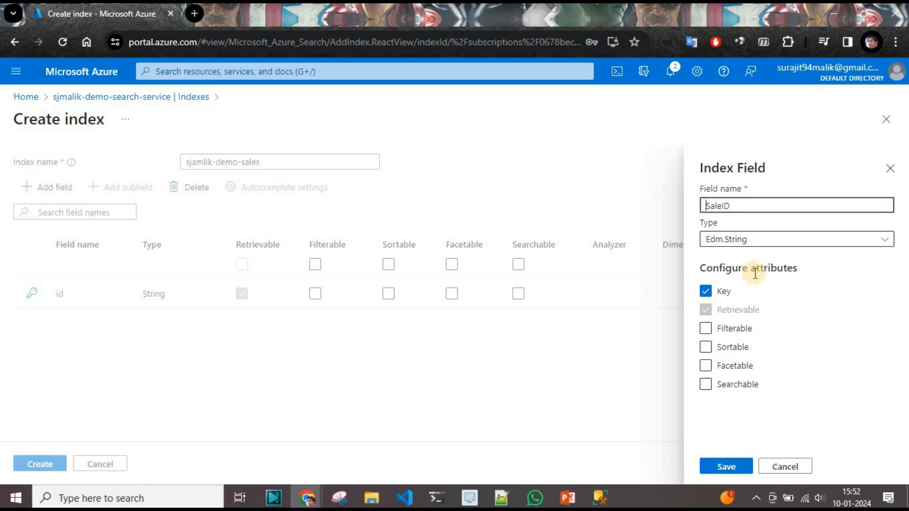
Make the SaleID key field filterable, sortable, facetable and searchable, and save it
{"action": "left_click", "coordinate": [706, 329]}
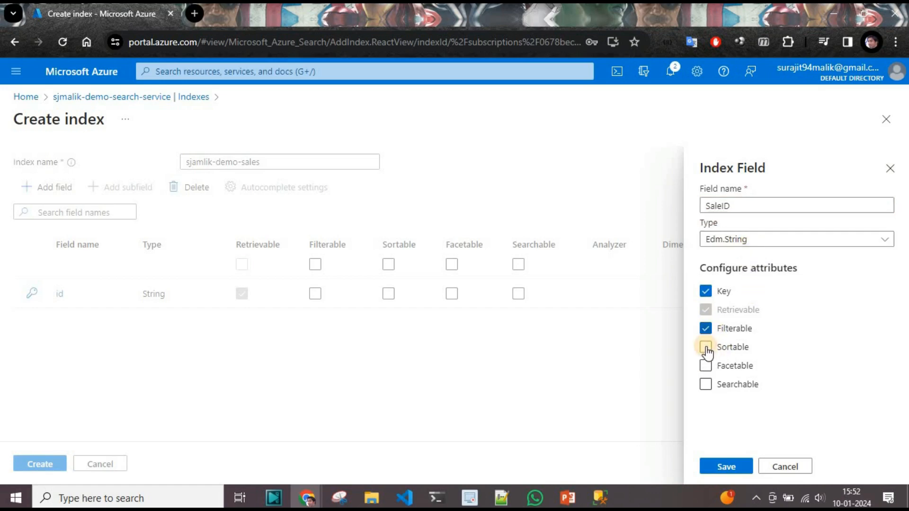
{"action": "left_click", "coordinate": [705, 365]}
{"action": "left_click", "coordinate": [713, 386]}
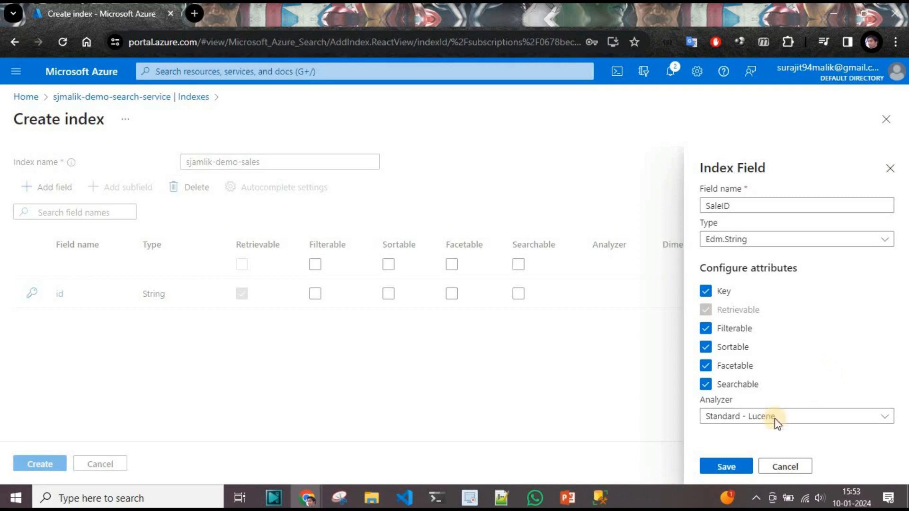
{"action": "left_click", "coordinate": [730, 470]}
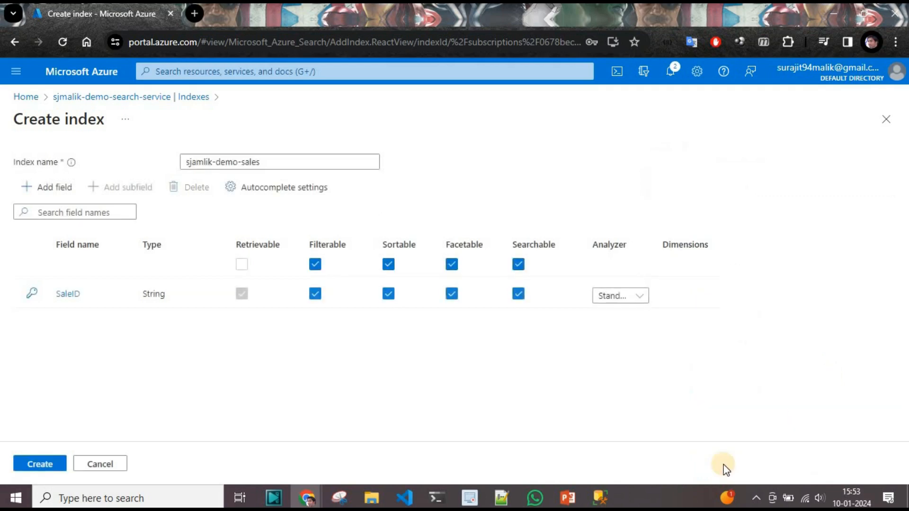
Add a CustomerID string field, copying its name from the SQL query, and make it retrievable, filterable, sortable, facetable and searchable
{"action": "left_click", "coordinate": [49, 187]}
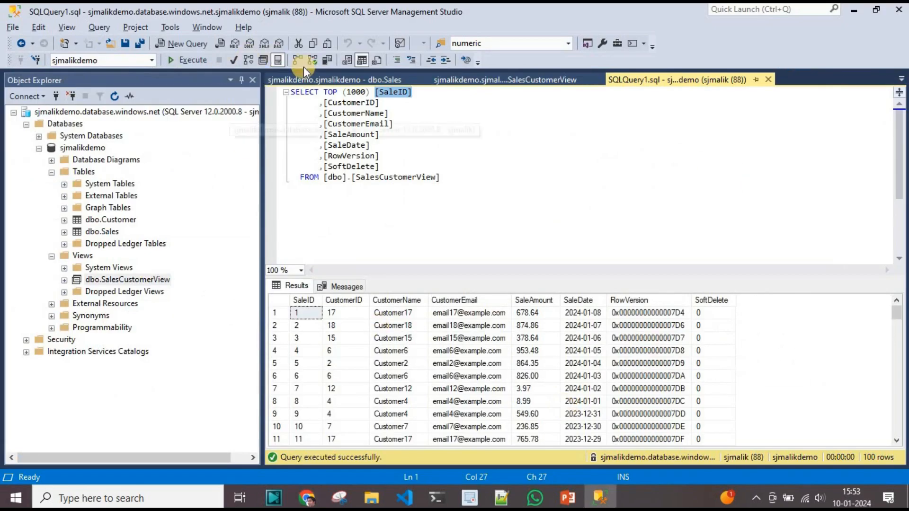
{"action": "left_click_drag", "start_coordinate": [328, 102], "coordinate": [377, 103]}
{"action": "key", "text": "ctrl+c"}
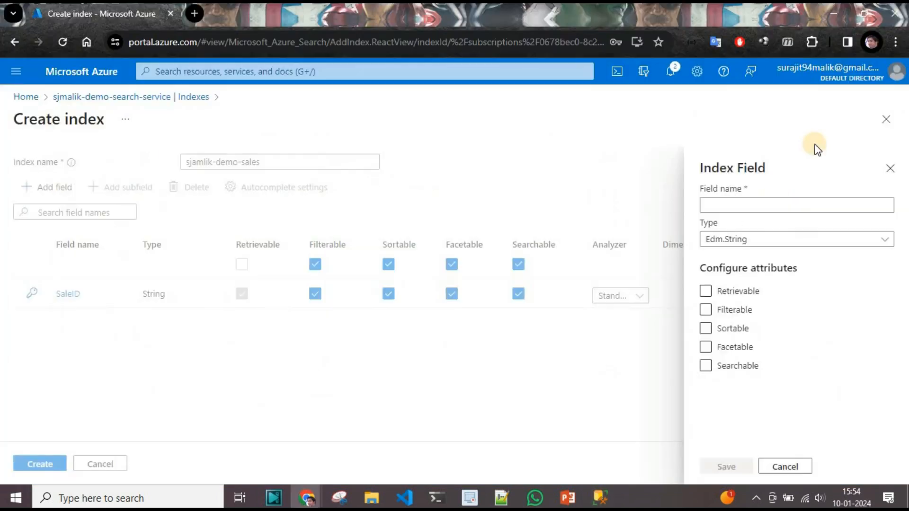
{"action": "left_click", "coordinate": [726, 202]}
{"action": "key", "text": "ctrl+v"}
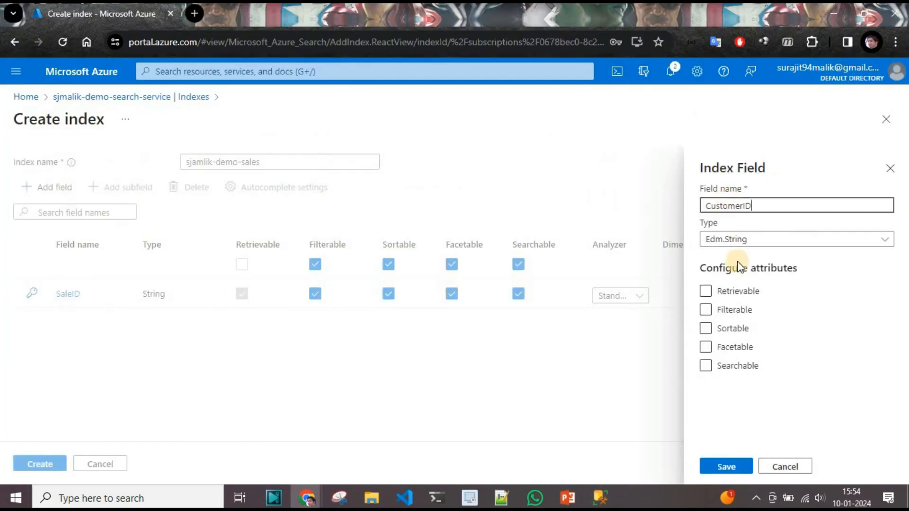
{"action": "left_click", "coordinate": [725, 290]}
{"action": "left_click", "coordinate": [726, 310]}
{"action": "left_click", "coordinate": [727, 328]}
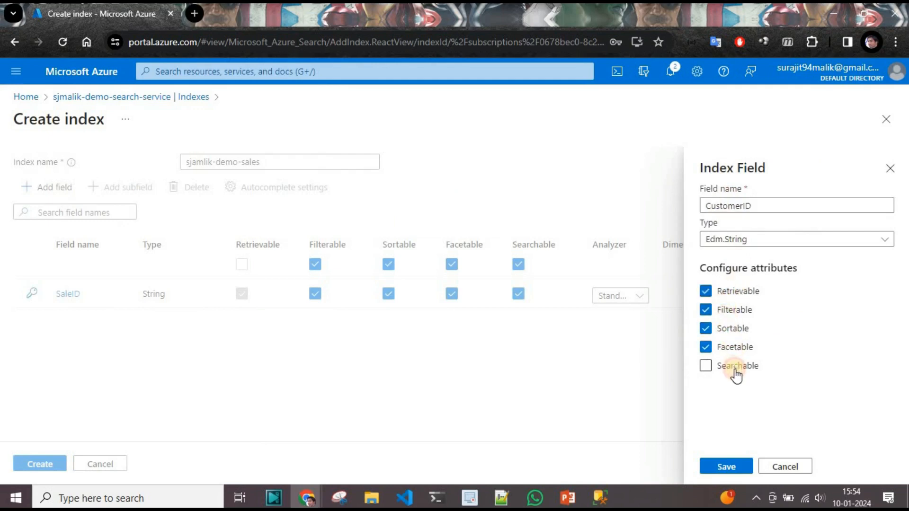
{"action": "left_click", "coordinate": [728, 367]}
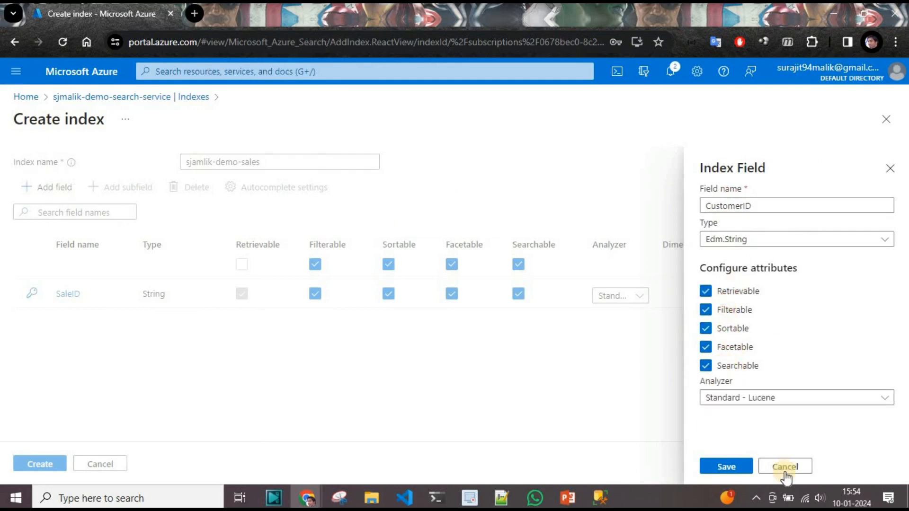
{"action": "left_click", "coordinate": [737, 468]}
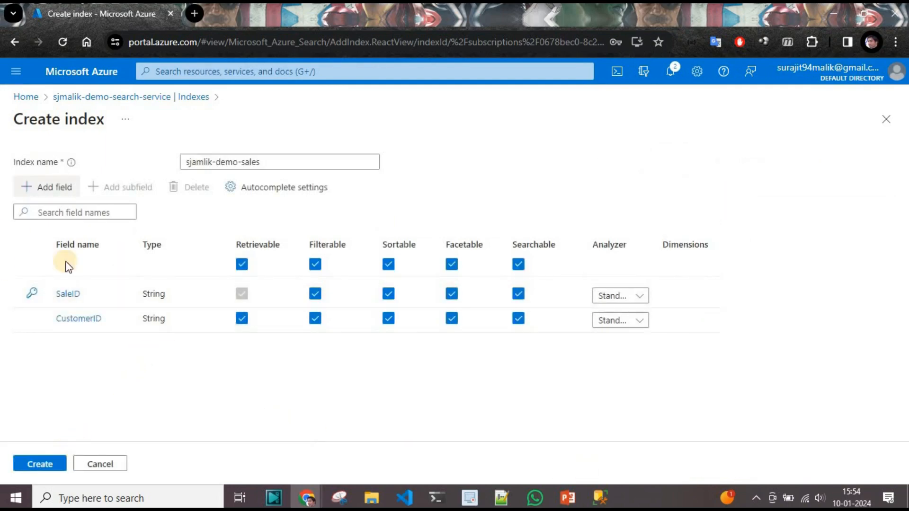
Add a CustomerName string field, copying its name from the SQL query, with all five attributes enabled, and save it
{"action": "left_click", "coordinate": [52, 186]}
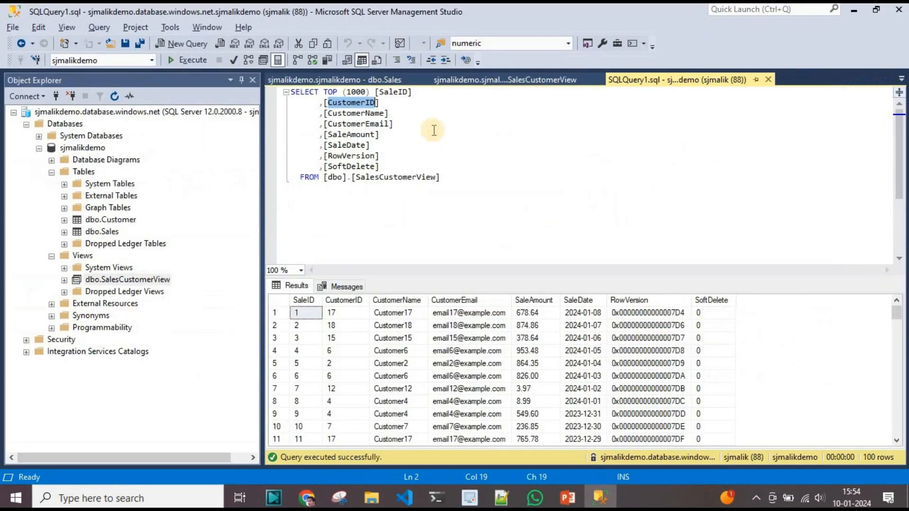
{"action": "left_click_drag", "start_coordinate": [328, 114], "coordinate": [385, 114]}
{"action": "key", "text": "ctrl+c"}
{"action": "key", "text": "alt+Tab"}
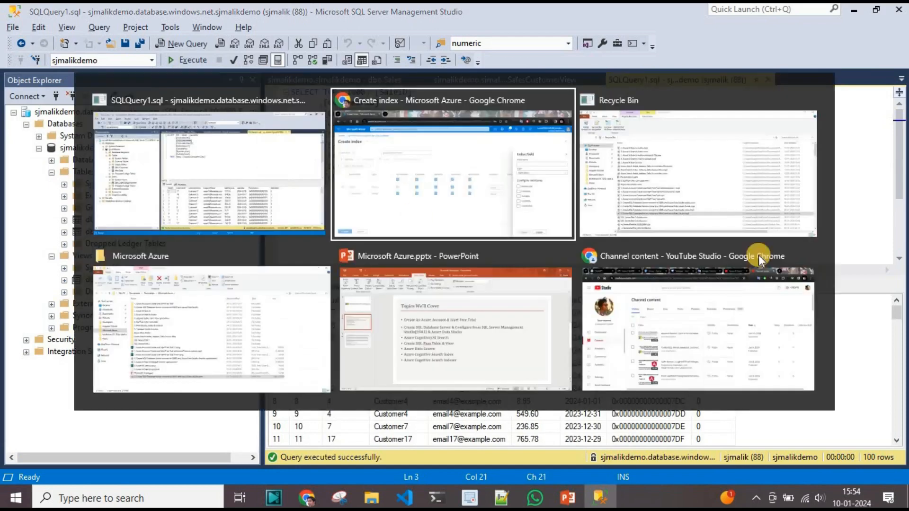
{"action": "key", "text": "ctrl+v"}
{"action": "left_click", "coordinate": [726, 290]}
{"action": "left_click", "coordinate": [734, 309]}
{"action": "left_click", "coordinate": [732, 328]}
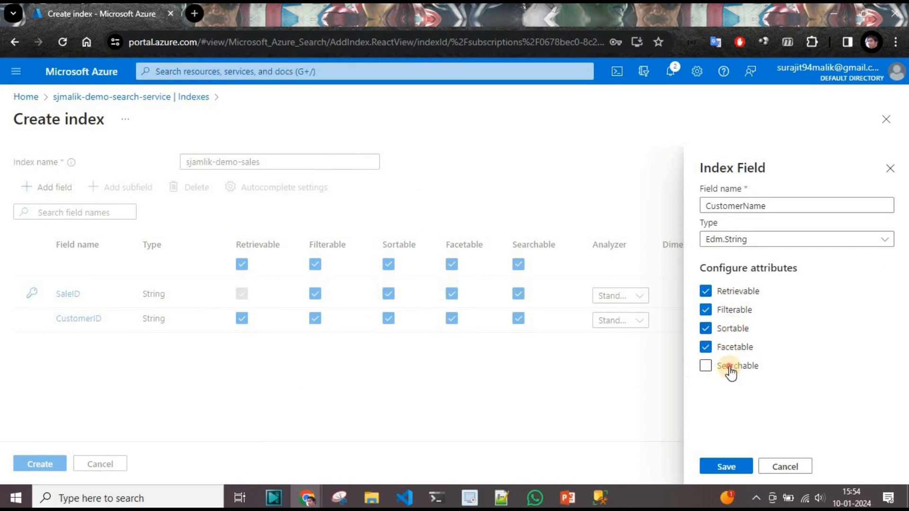
{"action": "left_click", "coordinate": [730, 370]}
{"action": "left_click", "coordinate": [726, 467]}
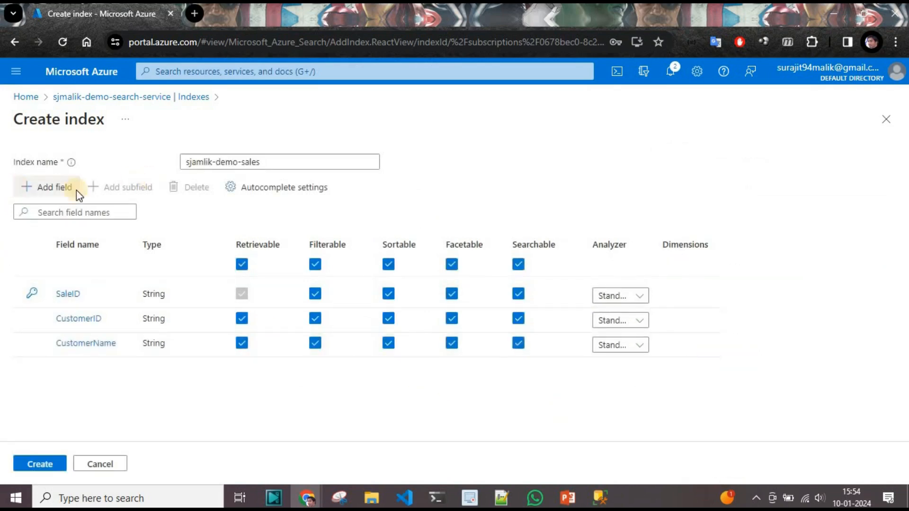
Add the CustomerEmail and SaleAmount columns as string fields, each retrievable, filterable, sortable, facetable and searchable
{"action": "left_click", "coordinate": [43, 189]}
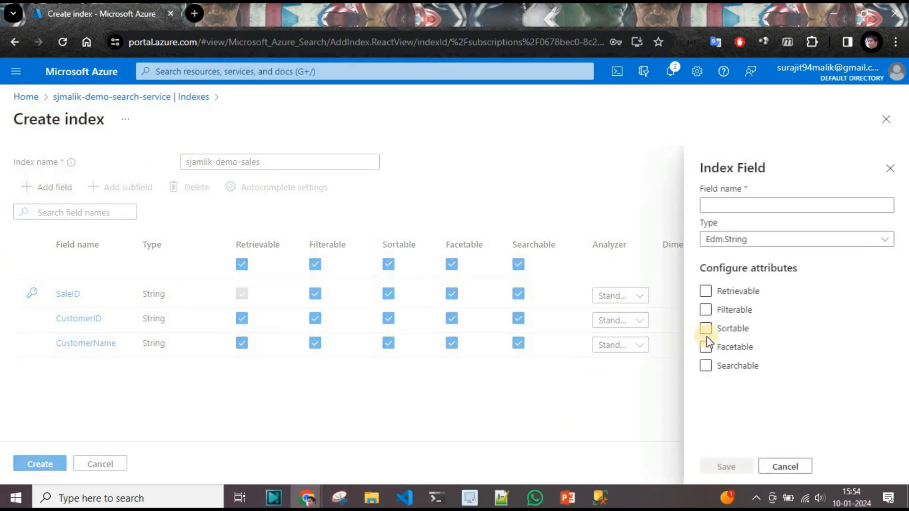
{"action": "key", "text": "alt+Tab"}
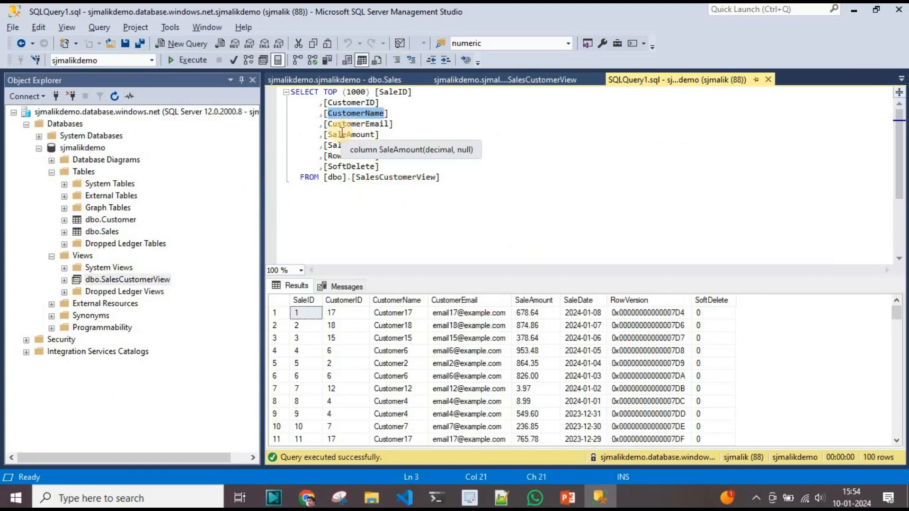
{"action": "key", "text": "alt+Tab"}
{"action": "left_click", "coordinate": [729, 204]}
{"action": "type", "text": "SaleAmount"}
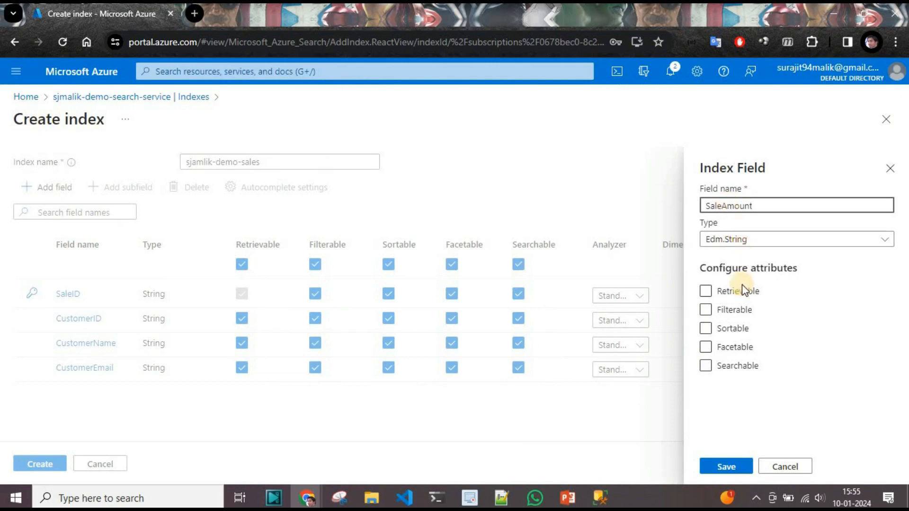
{"action": "left_click", "coordinate": [729, 298]}
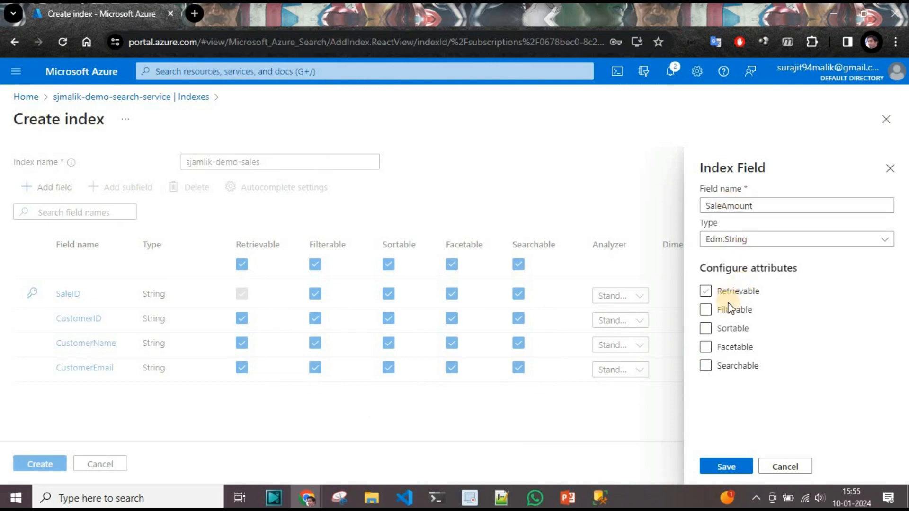
{"action": "left_click", "coordinate": [727, 331]}
{"action": "left_click", "coordinate": [726, 347]}
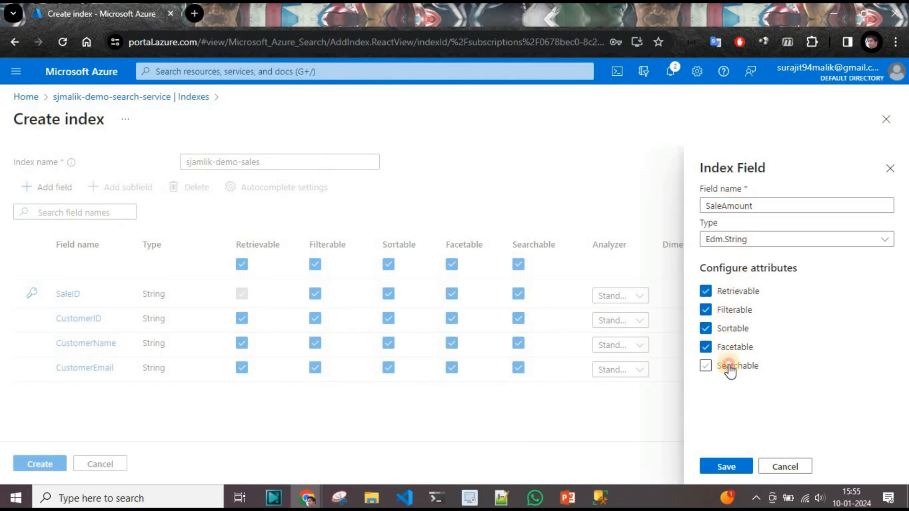
{"action": "left_click", "coordinate": [729, 367]}
{"action": "left_click", "coordinate": [723, 464]}
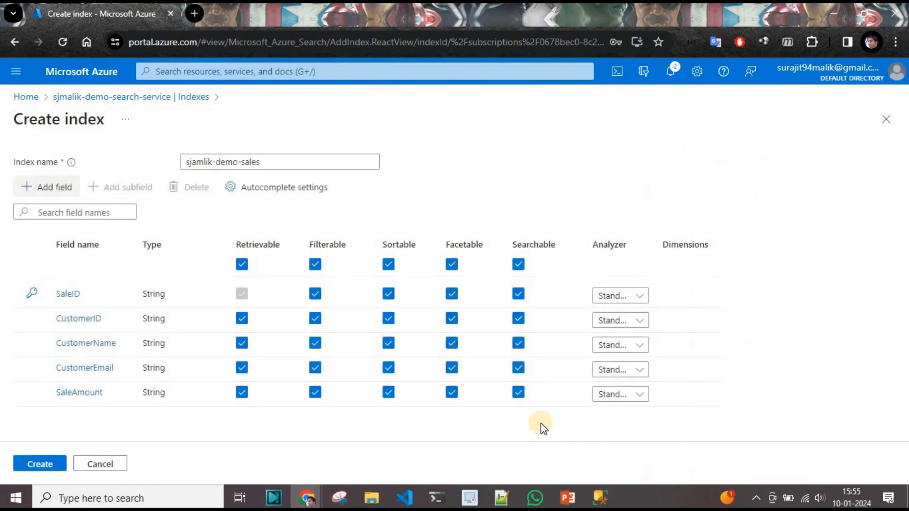
Add a SaleDate string field, copying its name from the SQL query, make it retrievable, filterable, sortable and facetable, and save it
{"action": "key", "text": "alt+Tab"}
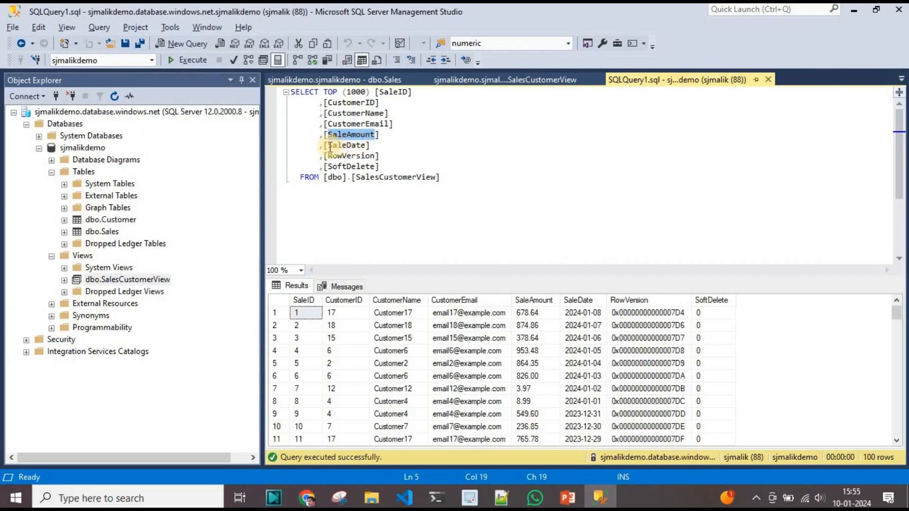
{"action": "left_click_drag", "start_coordinate": [328, 146], "coordinate": [366, 146]}
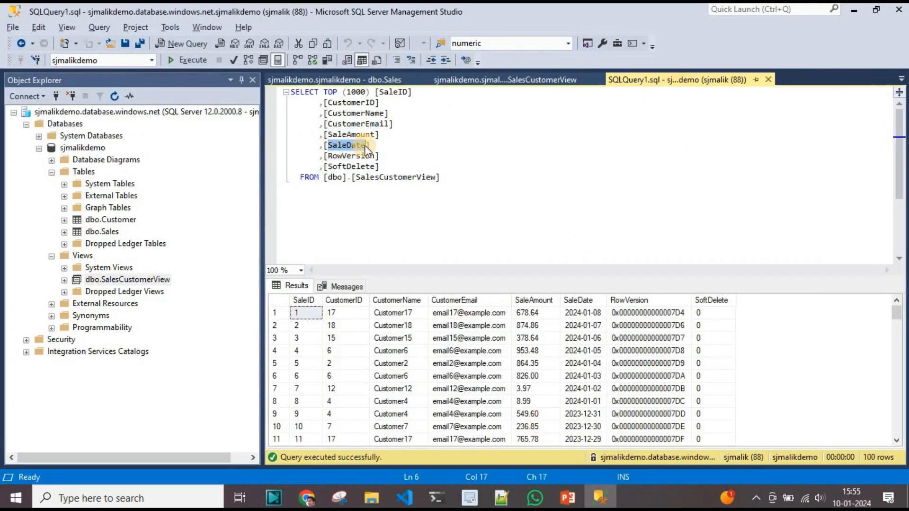
{"action": "key", "text": "alt+Tab"}
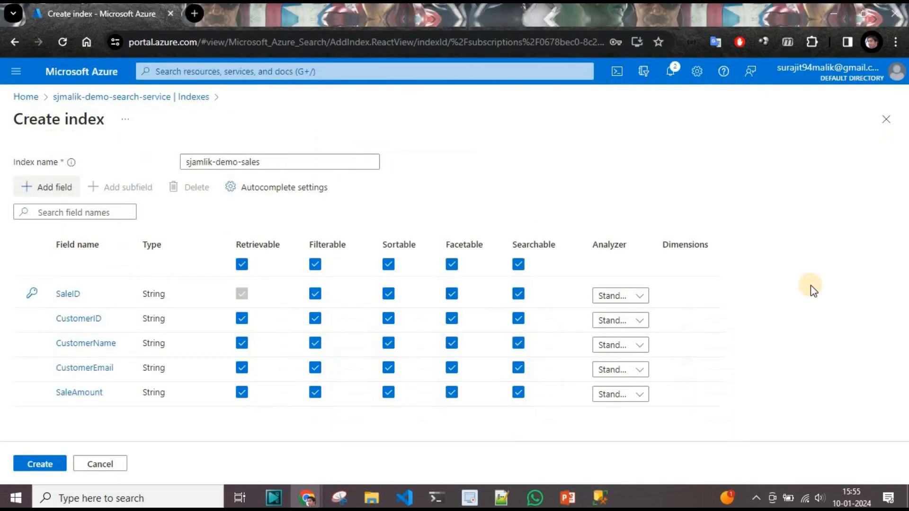
{"action": "left_click", "coordinate": [50, 186]}
{"action": "left_click", "coordinate": [735, 206]}
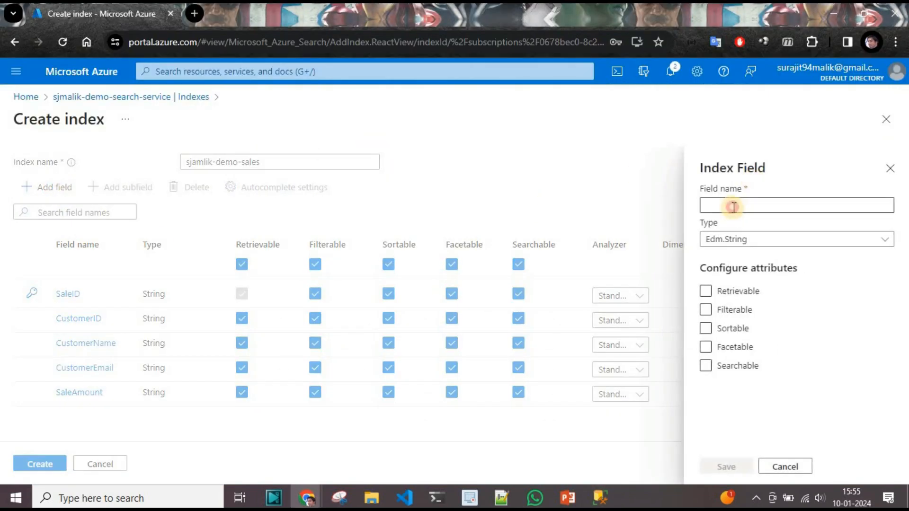
{"action": "type", "text": "SaleDate"}
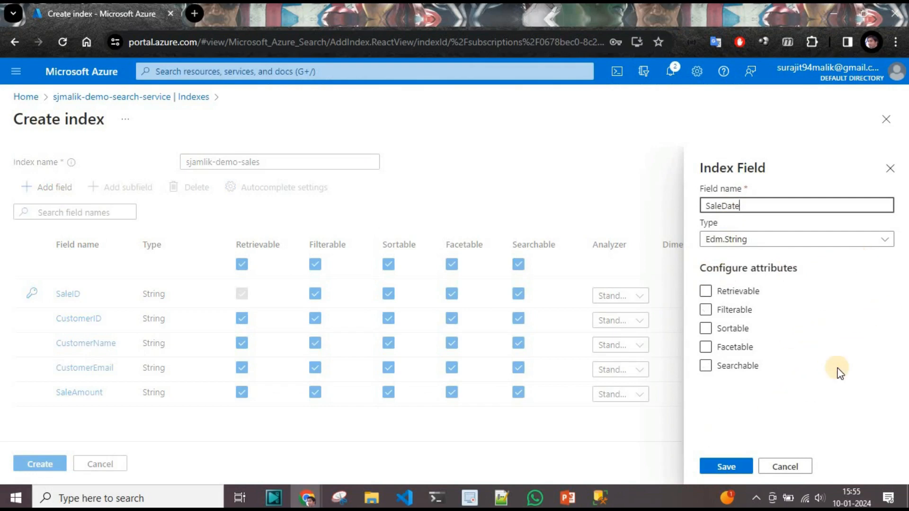
{"action": "left_click", "coordinate": [737, 290]}
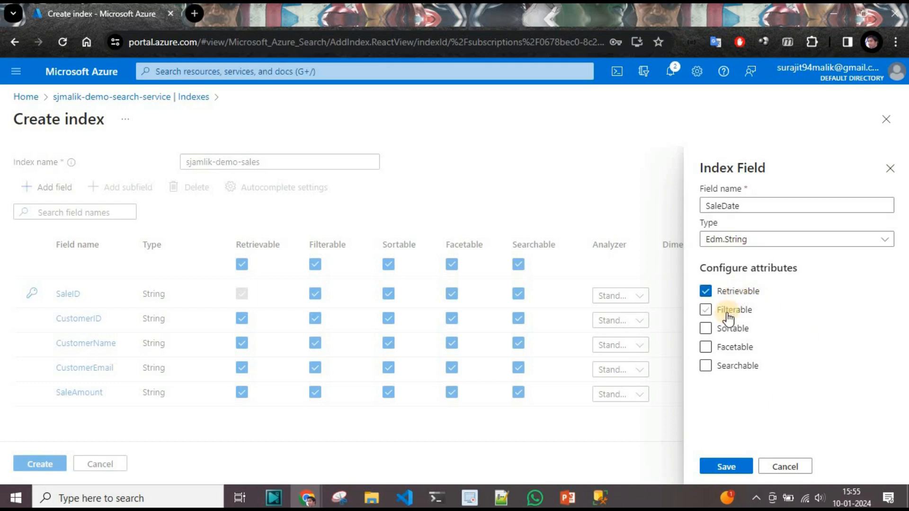
{"action": "left_click", "coordinate": [727, 312]}
{"action": "left_click", "coordinate": [730, 331]}
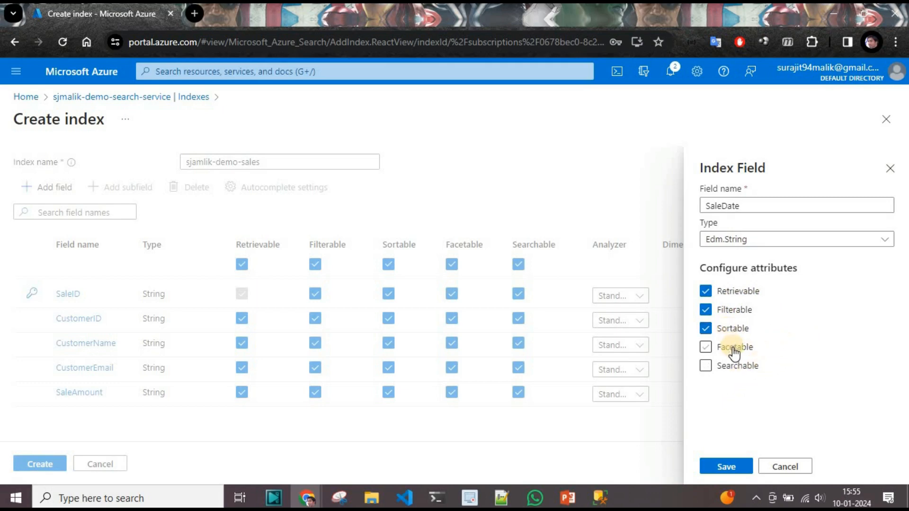
{"action": "left_click", "coordinate": [731, 348]}
{"action": "left_click", "coordinate": [729, 467]}
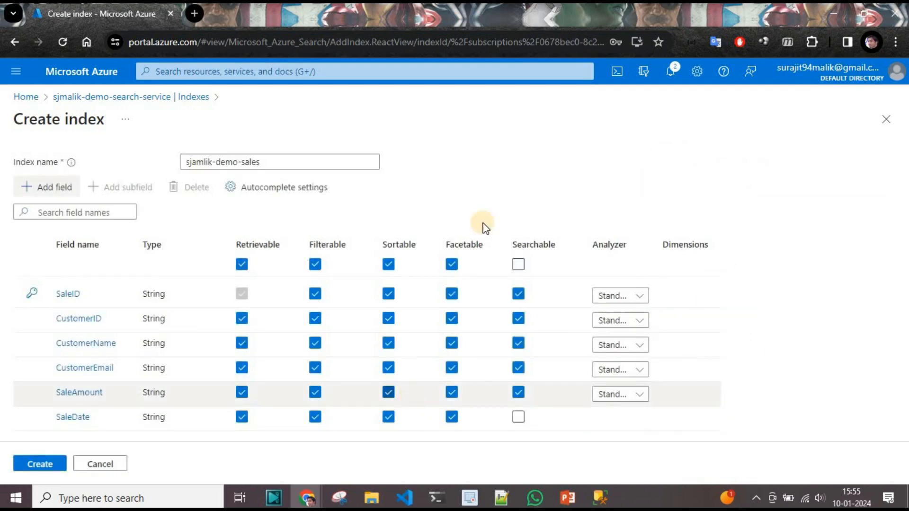
Add a SoftDelete string field, copying its name from the SQL query, with only Retrievable enabled, and create the index
{"action": "key", "text": "alt+Tab"}
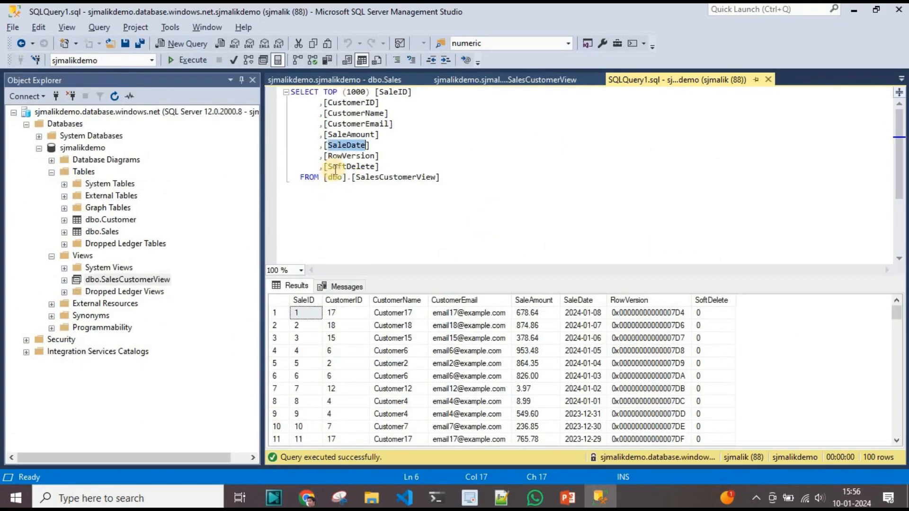
{"action": "left_click_drag", "start_coordinate": [327, 167], "coordinate": [374, 167]}
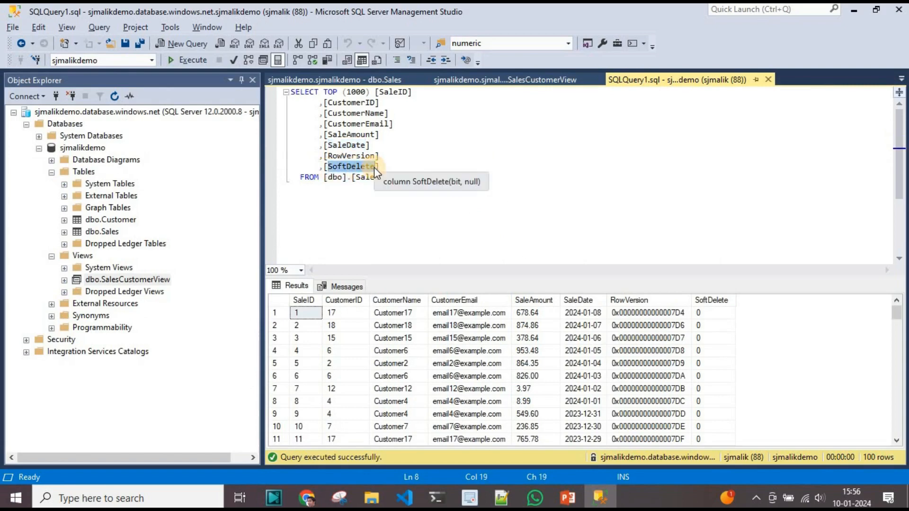
{"action": "key", "text": "alt+Tab"}
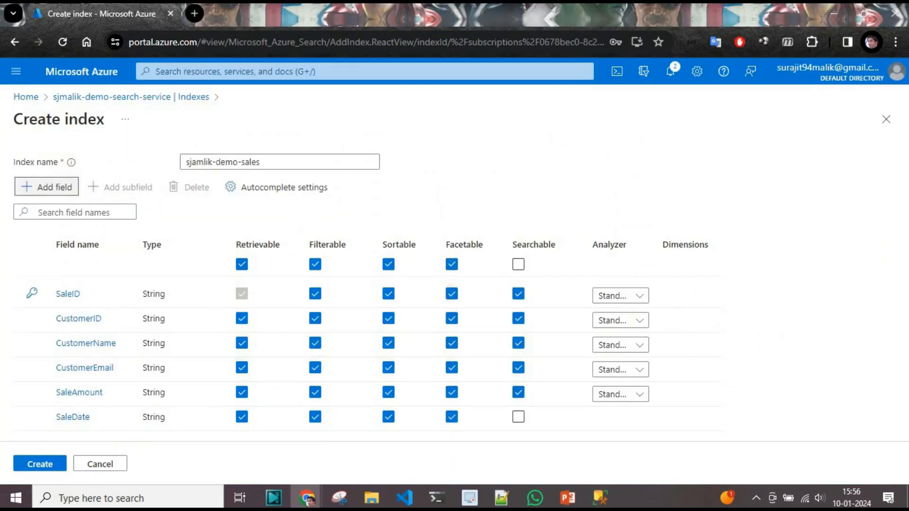
{"action": "left_click", "coordinate": [63, 194]}
{"action": "left_click", "coordinate": [818, 200]}
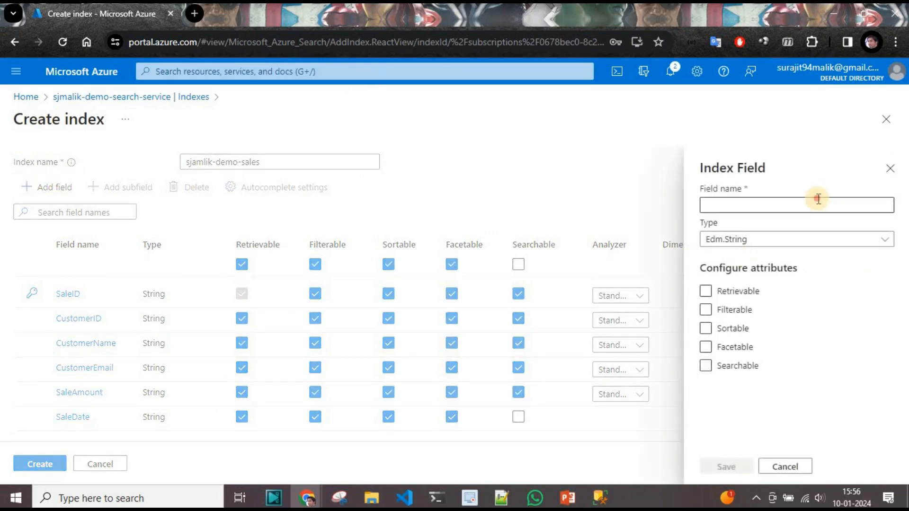
{"action": "type", "text": "SoftDelete"}
{"action": "left_click", "coordinate": [739, 293]}
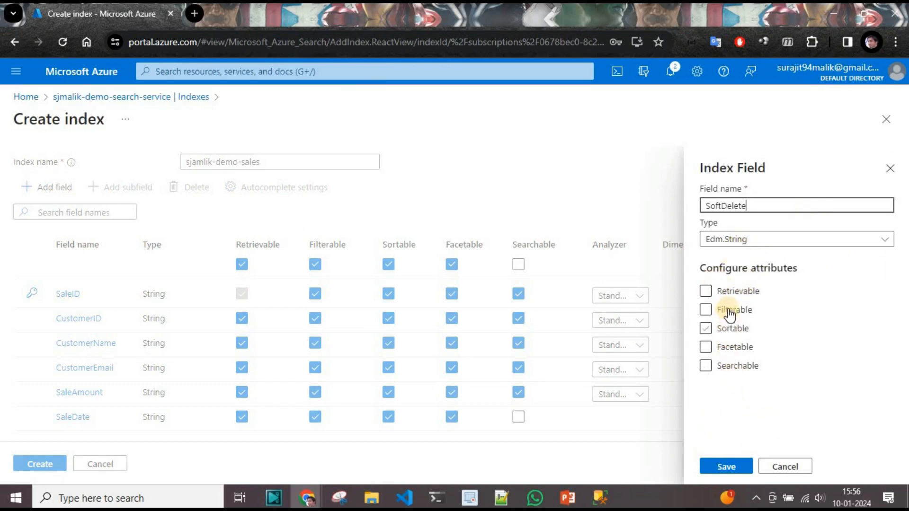
{"action": "left_click", "coordinate": [740, 291]}
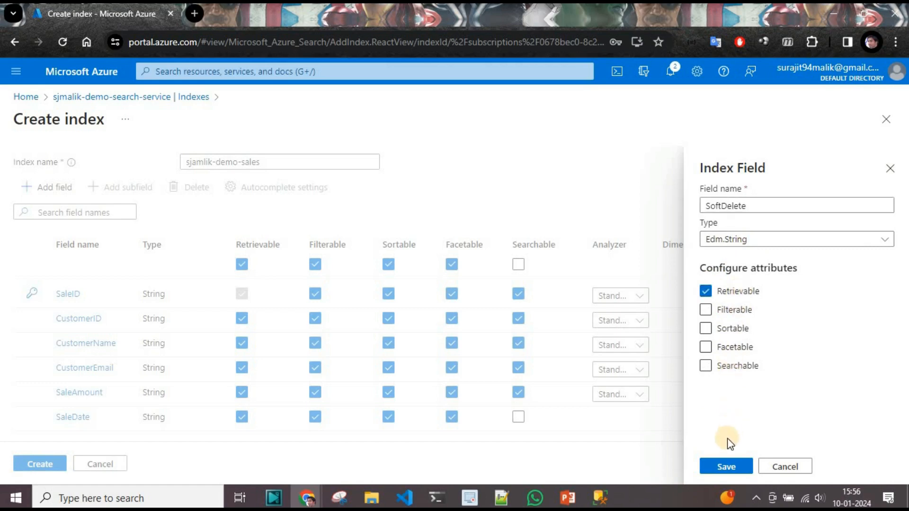
{"action": "left_click", "coordinate": [726, 466]}
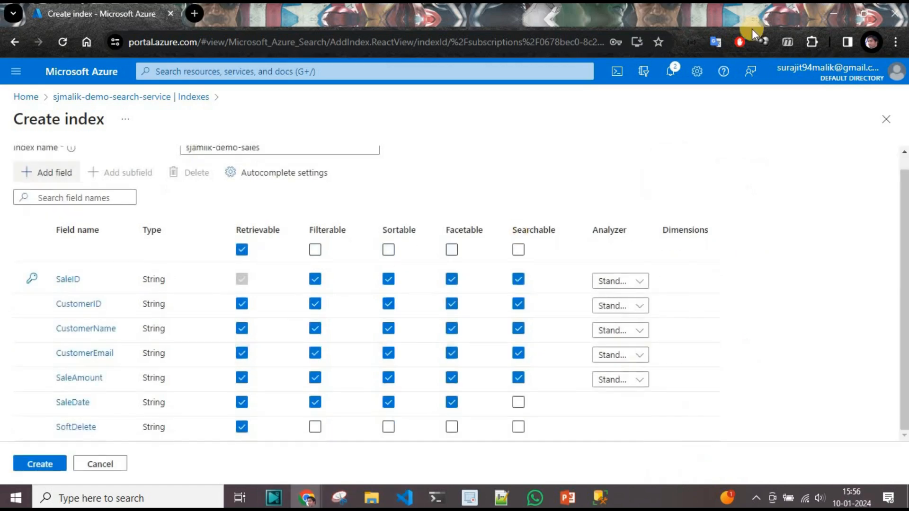
{"action": "left_click", "coordinate": [31, 462]}
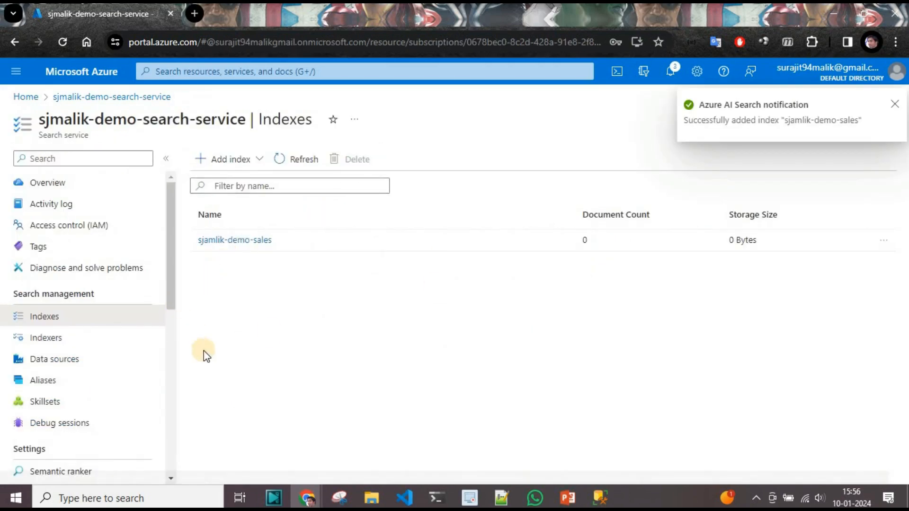
Start a new indexer in the search service and name it sjmalik-demo-sale-indexer
{"action": "left_click", "coordinate": [65, 347]}
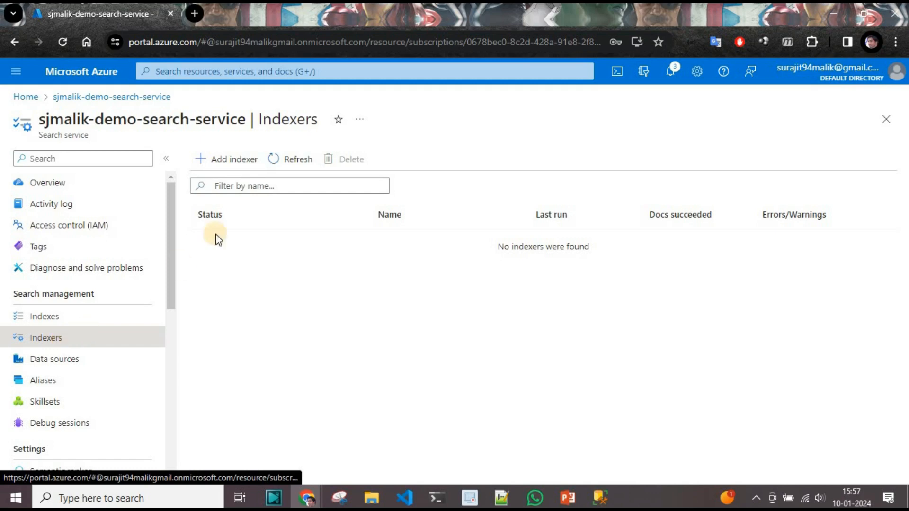
{"action": "left_click", "coordinate": [233, 161]}
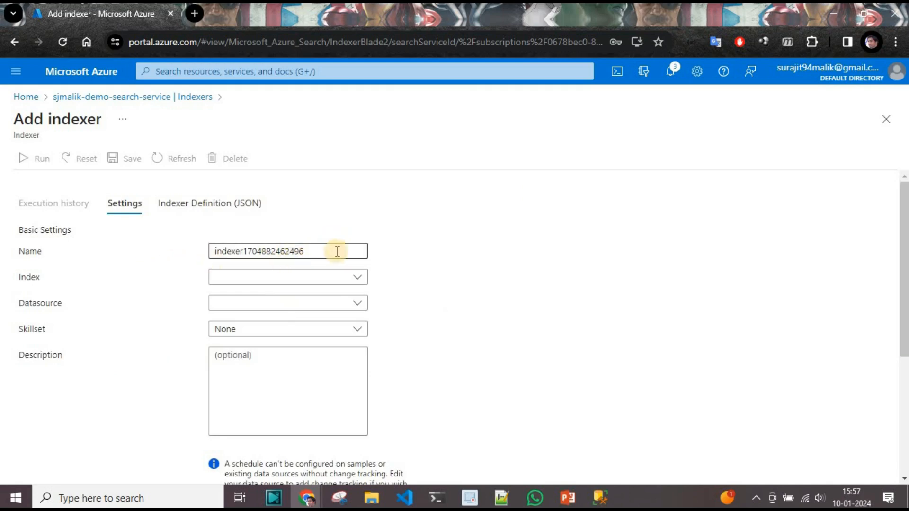
{"action": "left_click_drag", "start_coordinate": [335, 249], "coordinate": [136, 241]}
{"action": "type", "text": "sjm"}
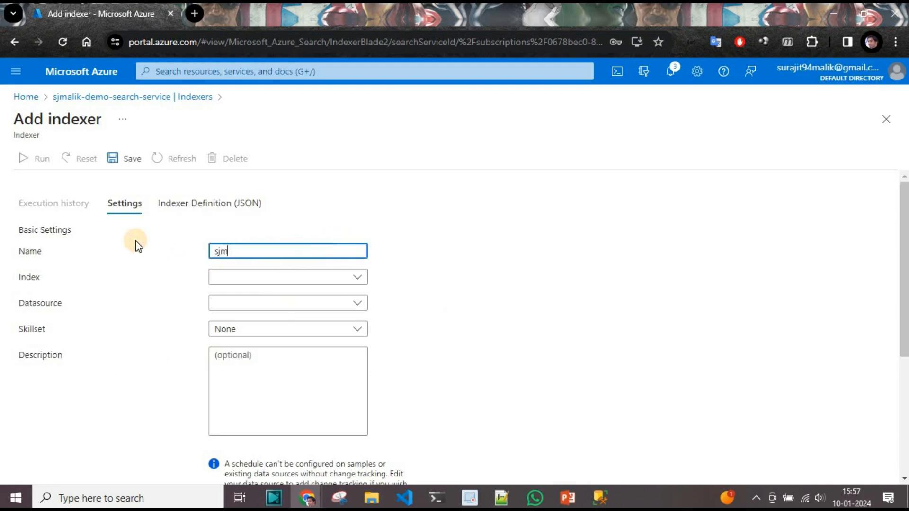
{"action": "type", "text": "alik-demo-sale-indexer"}
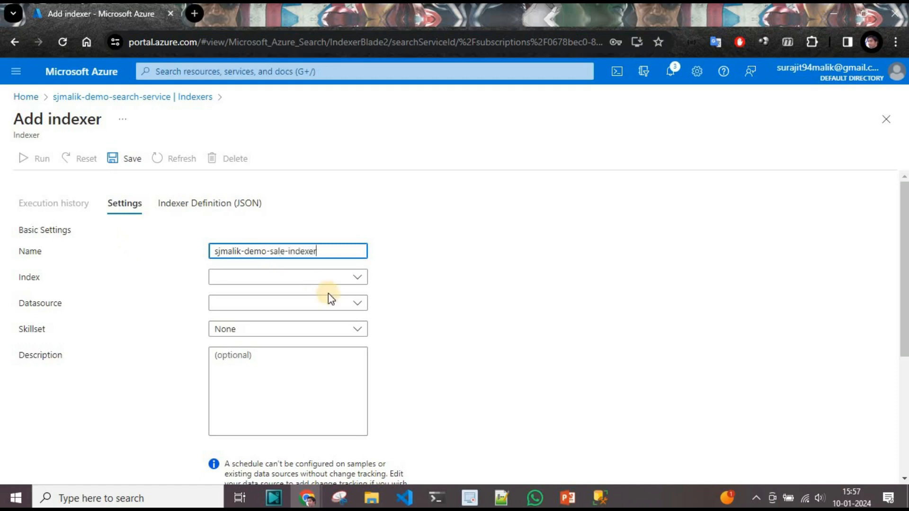
Assign the sjamlik-demo-sales index and the sjmalikdemo data source to the indexer, keep the schedule at Once, and save it
{"action": "left_click", "coordinate": [365, 279]}
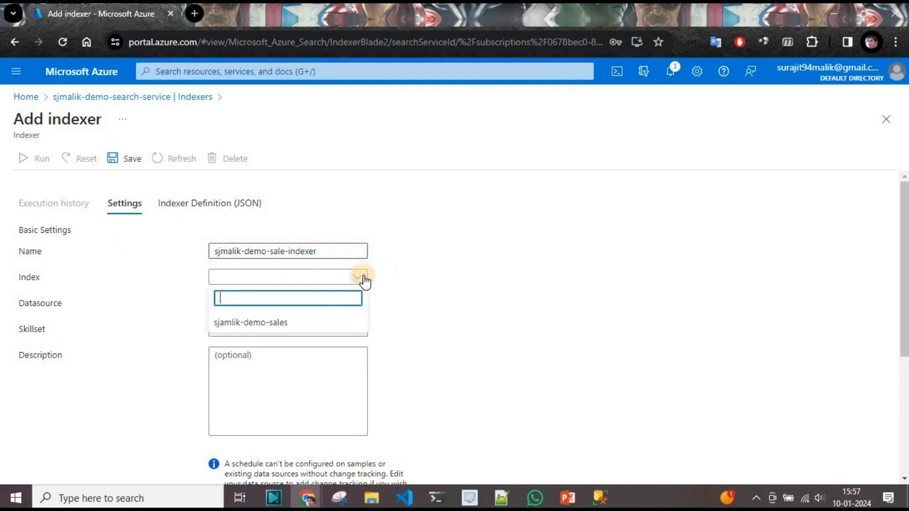
{"action": "left_click", "coordinate": [278, 317]}
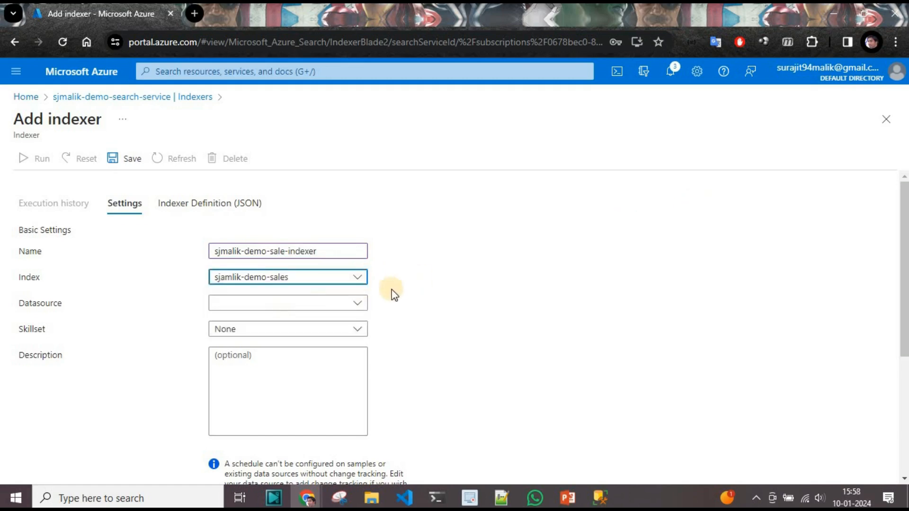
{"action": "left_click", "coordinate": [358, 303]}
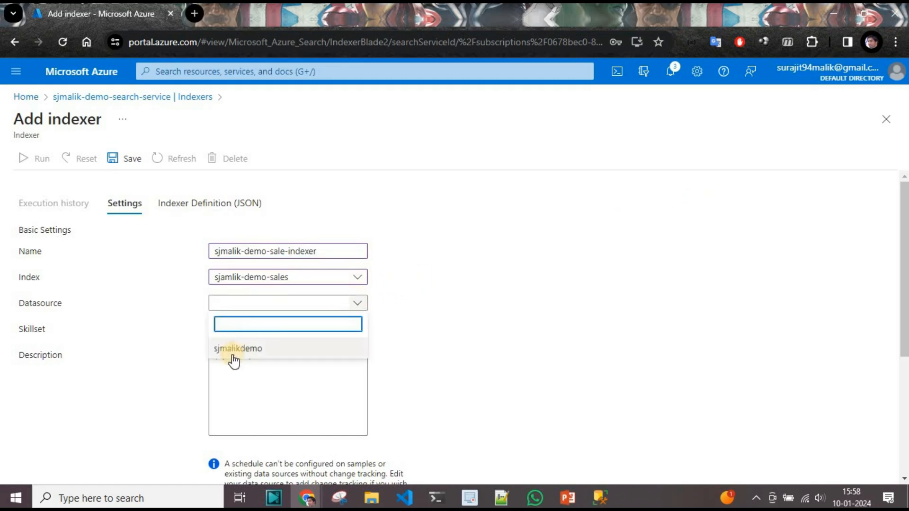
{"action": "left_click", "coordinate": [247, 350]}
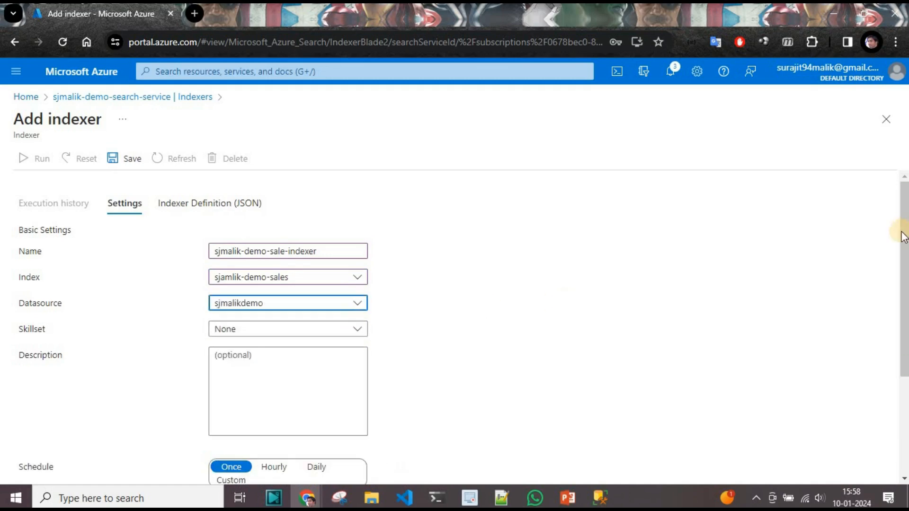
{"action": "left_click", "coordinate": [903, 266]}
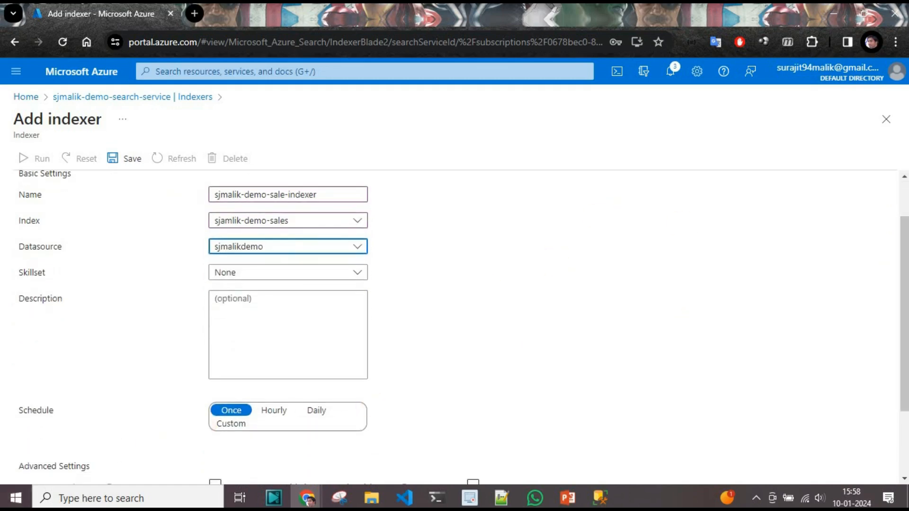
{"action": "scroll", "coordinate": [538, 297], "scroll_direction": "down", "scroll_amount": 2}
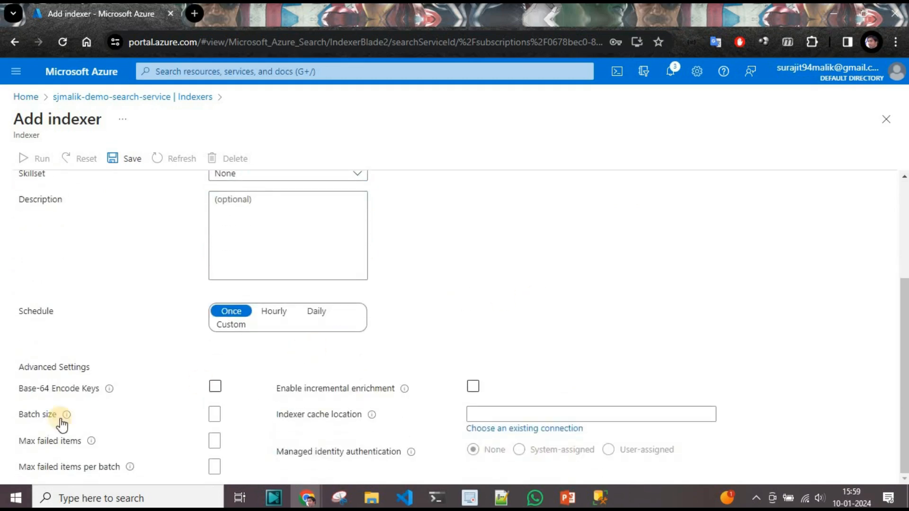
{"action": "scroll", "coordinate": [476, 331], "scroll_direction": "up", "scroll_amount": 3}
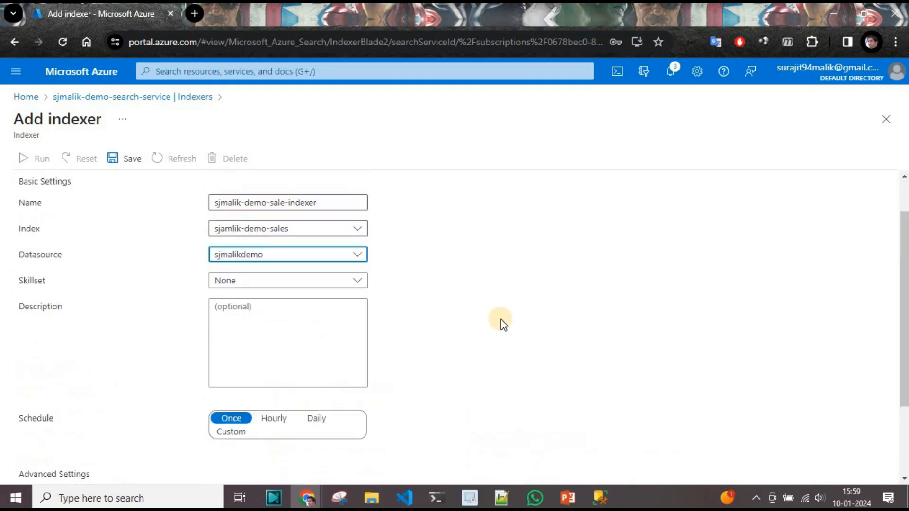
{"action": "left_click", "coordinate": [116, 166]}
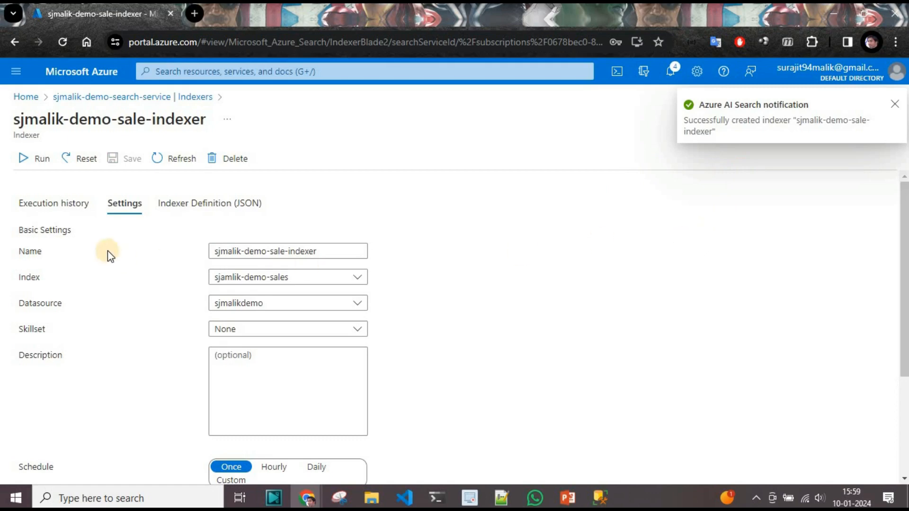
Check the indexer's refreshed execution history and compare its document count with the rows of SalesCustomerView in SQL Server Management Studio
{"action": "left_click", "coordinate": [75, 210]}
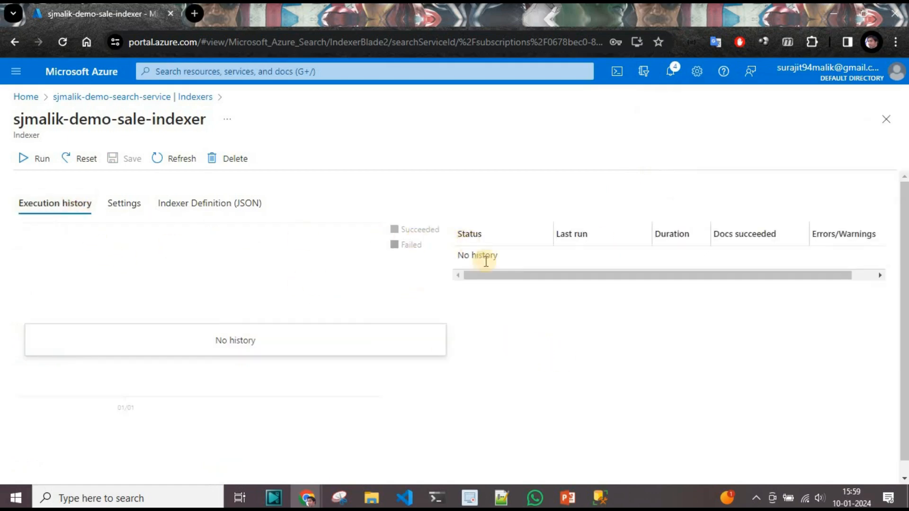
{"action": "left_click", "coordinate": [170, 161]}
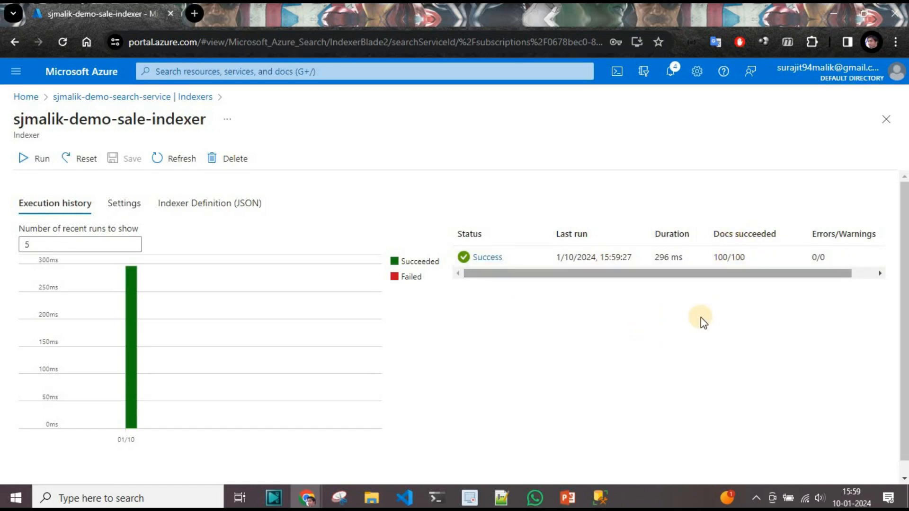
{"action": "key", "text": "alt+Tab"}
{"action": "scroll", "coordinate": [540, 370], "scroll_direction": "down", "scroll_amount": 20}
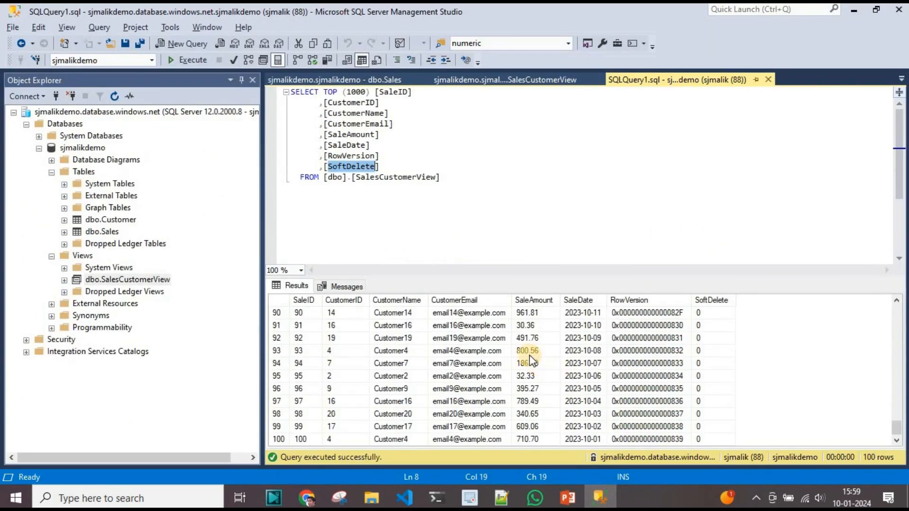
{"action": "key", "text": "alt+Tab"}
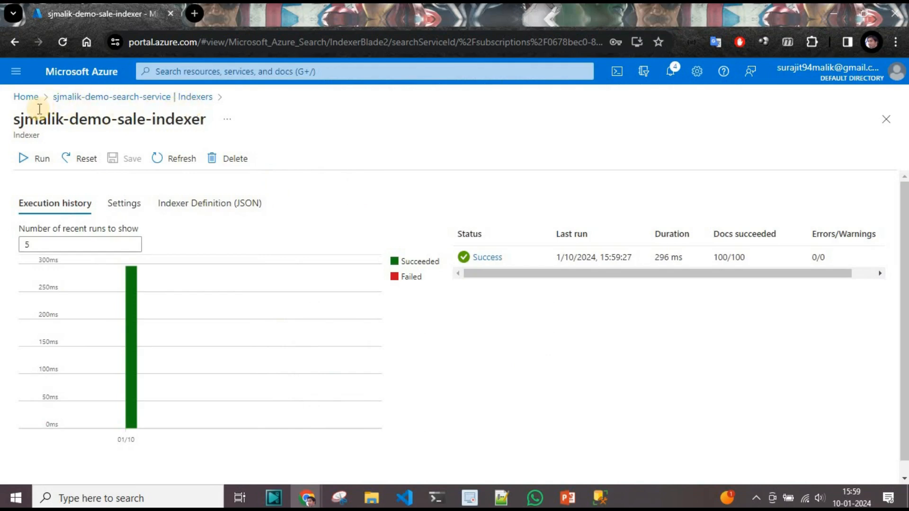
Return to the search service's indexes and open the sjamlik-demo-sales index
{"action": "left_click", "coordinate": [97, 99]}
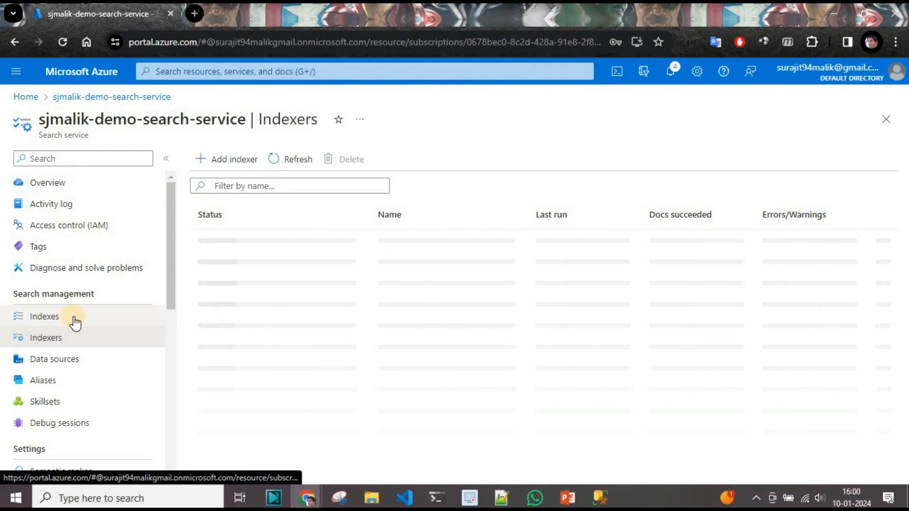
{"action": "left_click", "coordinate": [67, 321]}
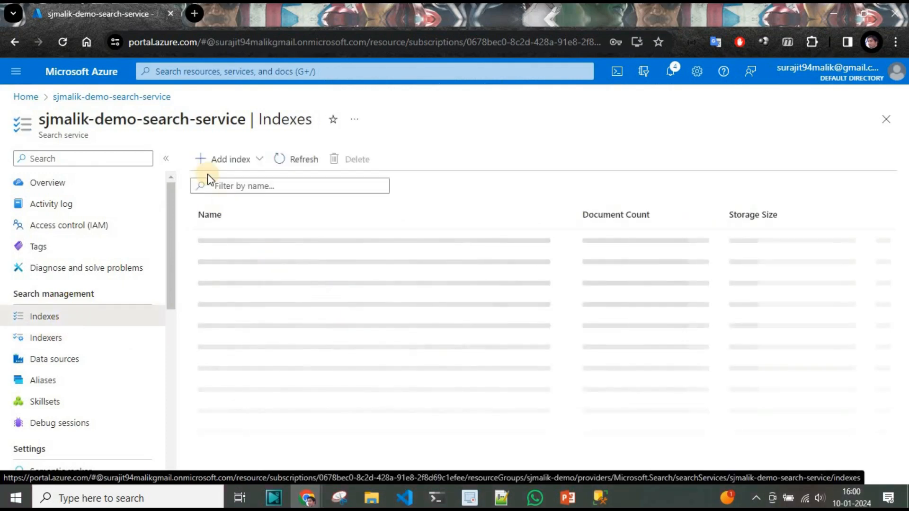
{"action": "left_click", "coordinate": [236, 242]}
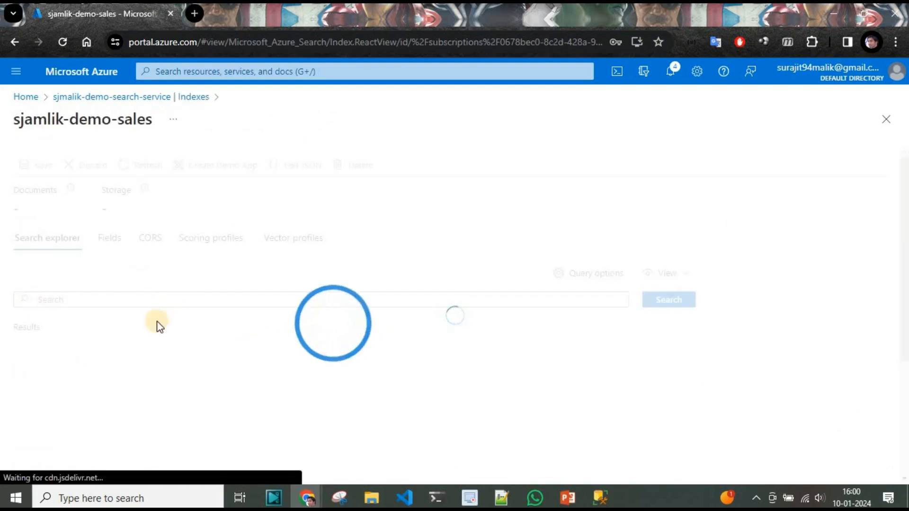
Run a search with no search text on the index and look through the returned sales documents
{"action": "left_click", "coordinate": [676, 303]}
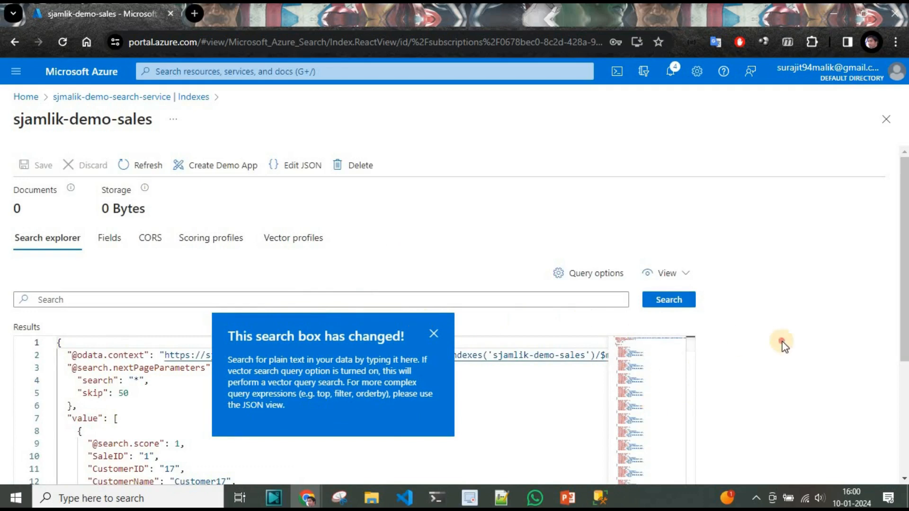
{"action": "left_click", "coordinate": [433, 334]}
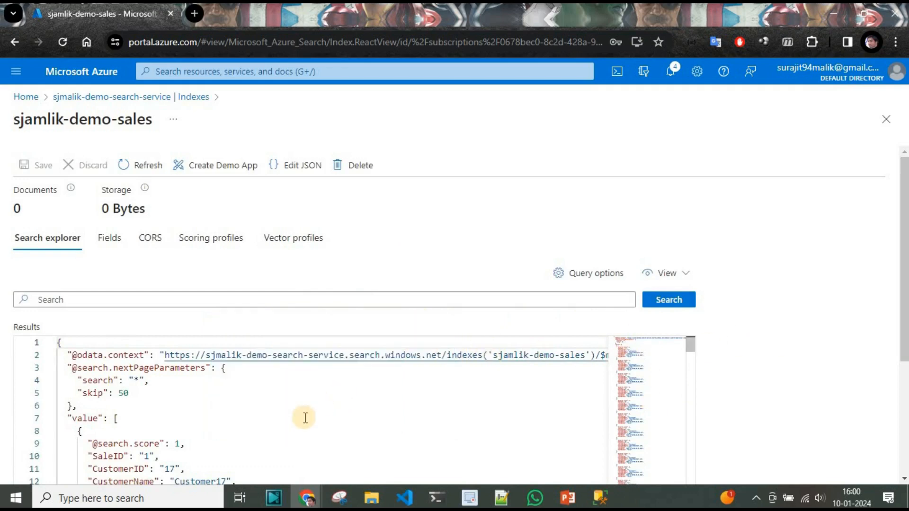
{"action": "scroll", "coordinate": [305, 418], "scroll_direction": "down", "scroll_amount": 2}
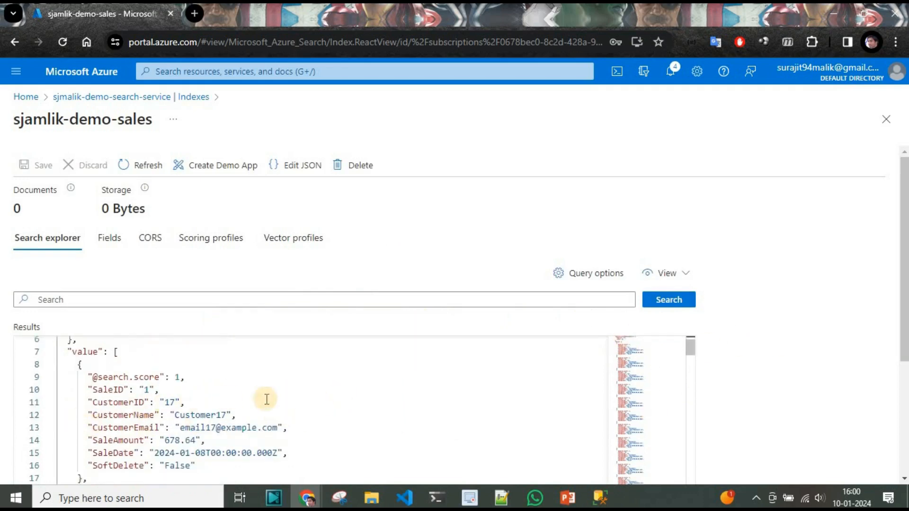
{"action": "scroll", "coordinate": [275, 429], "scroll_direction": "down", "scroll_amount": 5}
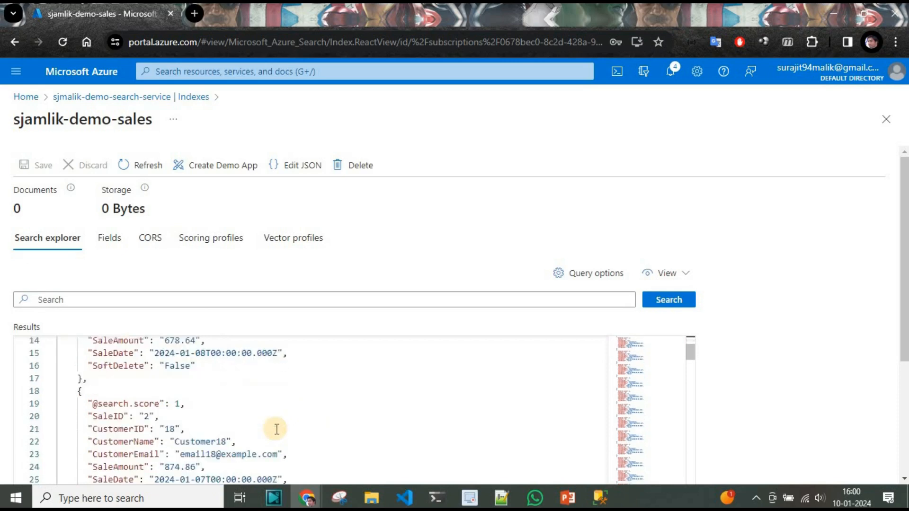
{"action": "scroll", "coordinate": [274, 429], "scroll_direction": "down", "scroll_amount": 20}
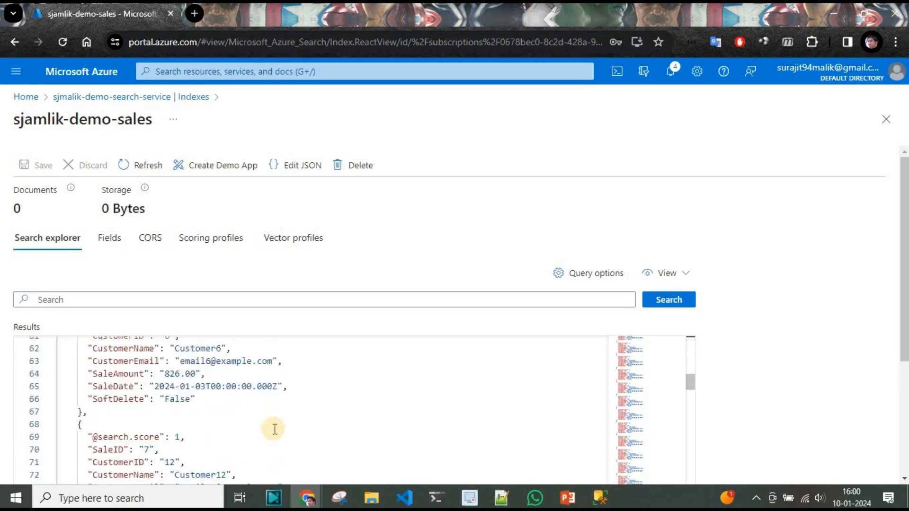
{"action": "scroll", "coordinate": [274, 428], "scroll_direction": "down", "scroll_amount": 20}
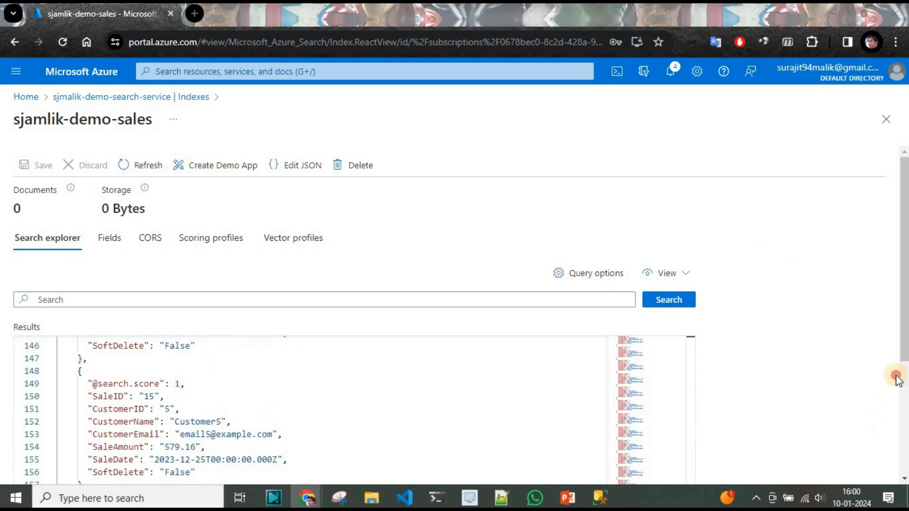
{"action": "scroll", "coordinate": [897, 374], "scroll_direction": "down", "scroll_amount": 4}
{"action": "scroll", "coordinate": [307, 329], "scroll_direction": "down", "scroll_amount": 4}
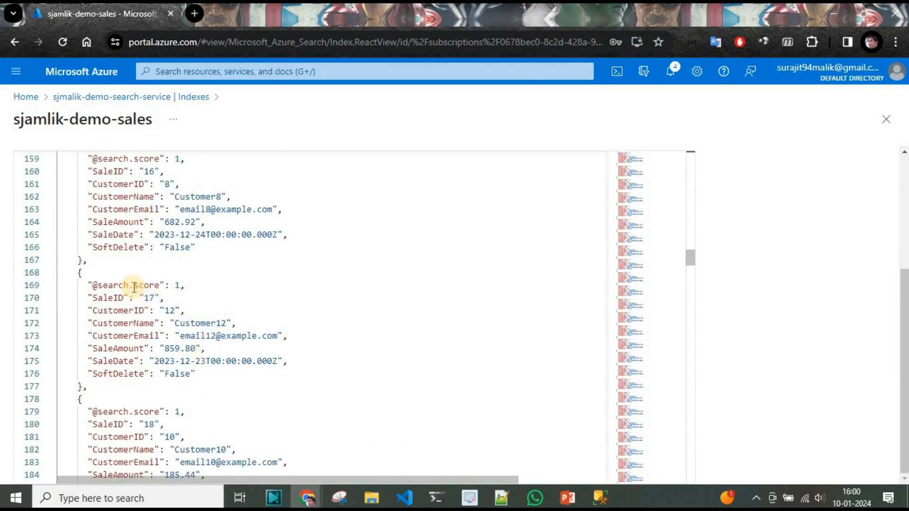
{"action": "scroll", "coordinate": [589, 292], "scroll_direction": "up", "scroll_amount": 6}
{"action": "left_click_drag", "start_coordinate": [646, 252], "coordinate": [624, 177]}
{"action": "scroll", "coordinate": [762, 225], "scroll_direction": "up", "scroll_amount": 4}
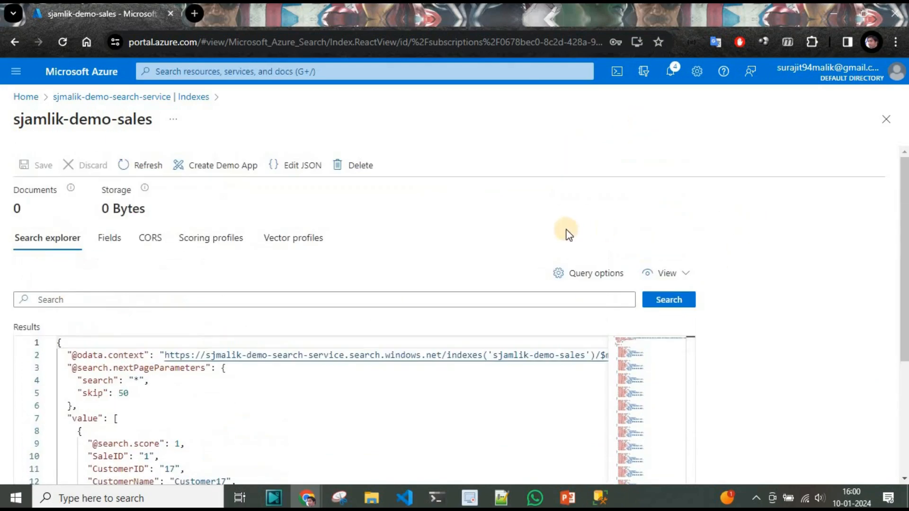
Switch the search explorer to the JSON view, add "count": true to the "*" query, and run it
{"action": "left_click", "coordinate": [679, 280]}
{"action": "left_click", "coordinate": [665, 325]}
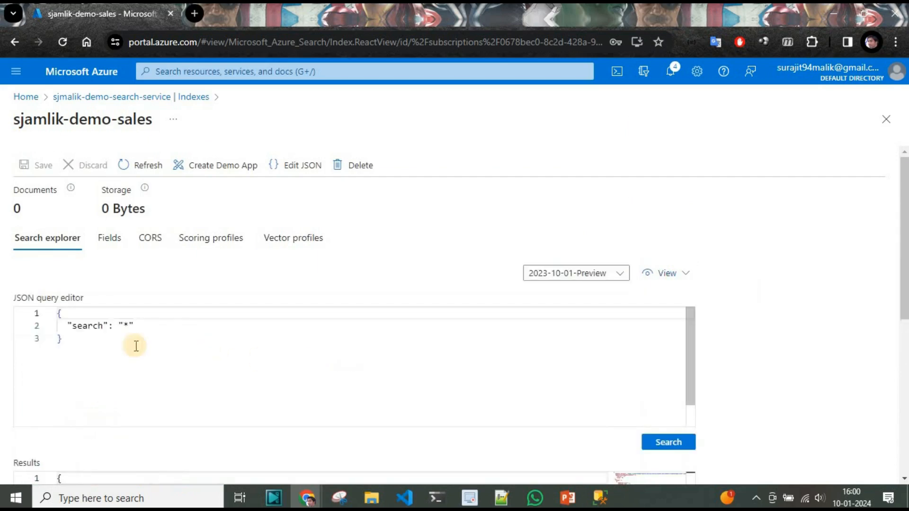
{"action": "left_click", "coordinate": [161, 327]}
{"action": "type", "text": ","}
{"action": "key", "text": "Return"}
{"action": "type", "text": "cou"}
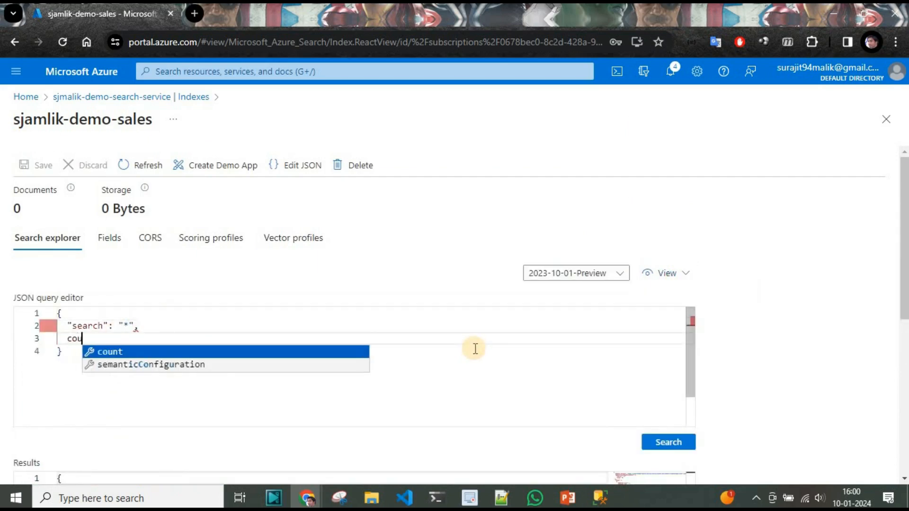
{"action": "left_click", "coordinate": [108, 351]}
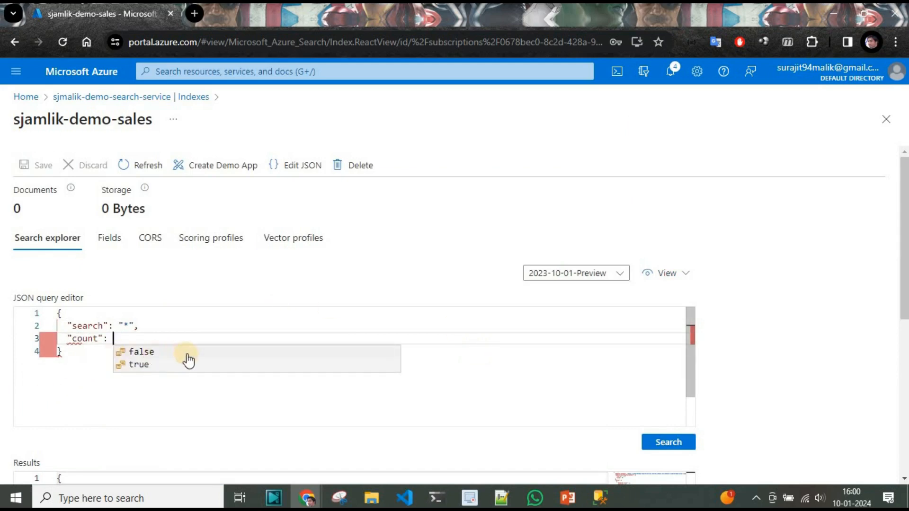
{"action": "left_click", "coordinate": [151, 365]}
{"action": "scroll", "coordinate": [805, 369], "scroll_direction": "down", "scroll_amount": 2}
{"action": "left_click", "coordinate": [681, 334]}
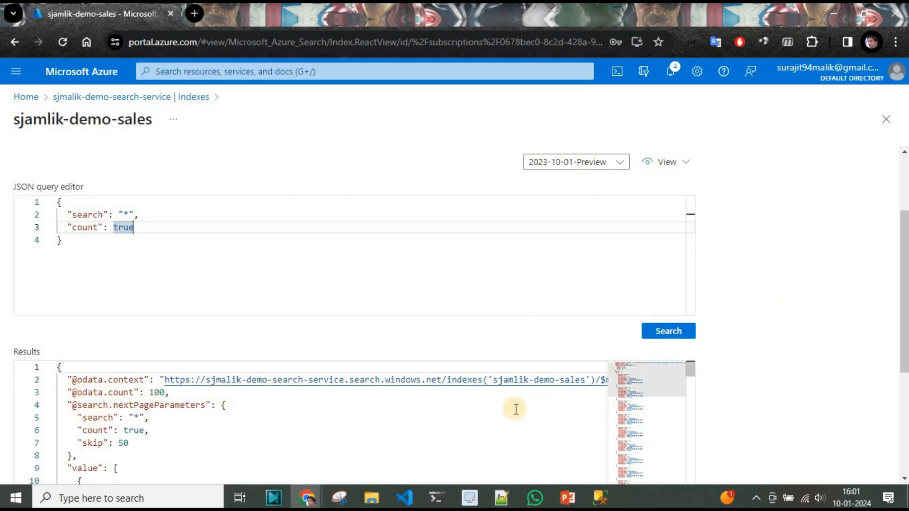
{"action": "scroll", "coordinate": [513, 409], "scroll_direction": "down", "scroll_amount": 1}
{"action": "scroll", "coordinate": [513, 409], "scroll_direction": "up", "scroll_amount": 1}
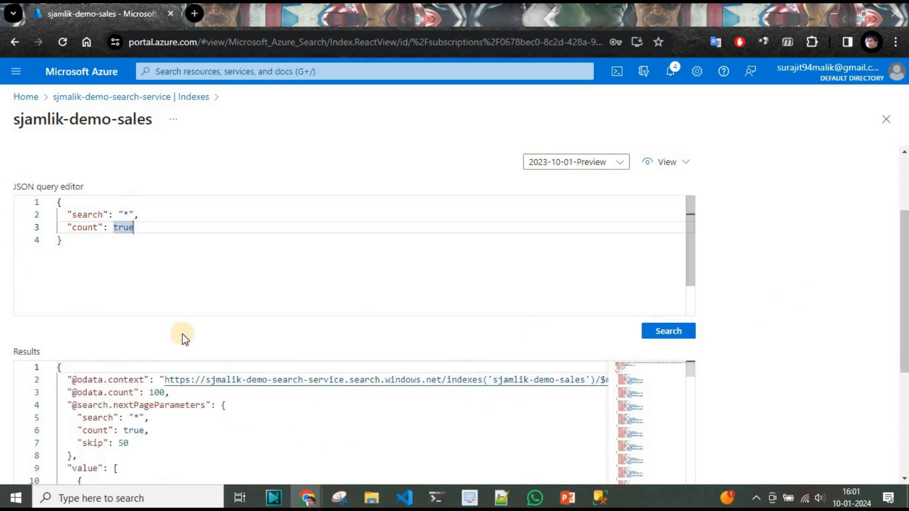
Set the JSON query's search value to "1*" and run the search
{"action": "scroll", "coordinate": [203, 326], "scroll_direction": "up", "scroll_amount": 3}
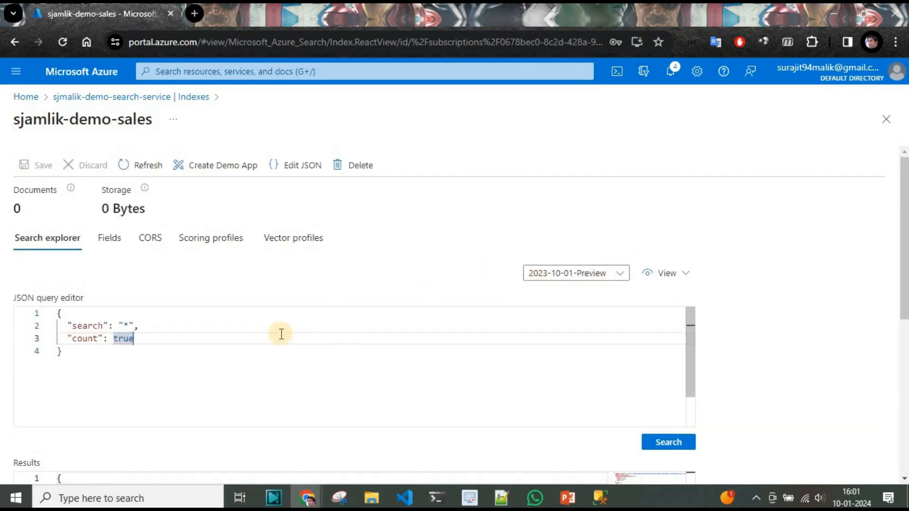
{"action": "double_click", "coordinate": [124, 325]}
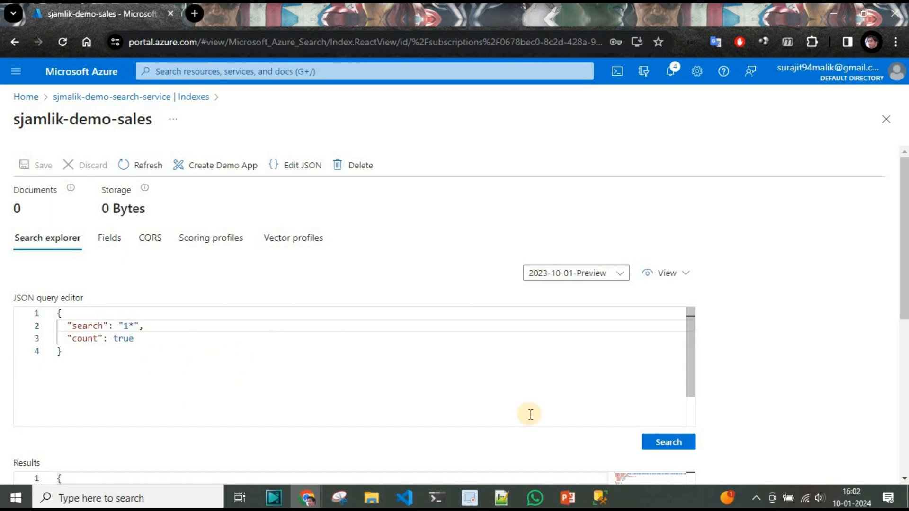
{"action": "left_click", "coordinate": [670, 443]}
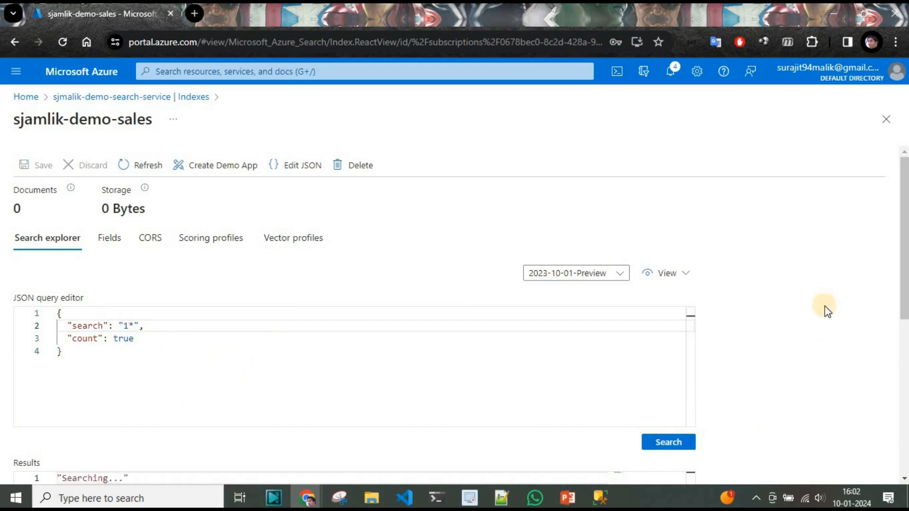
{"action": "scroll", "coordinate": [826, 311], "scroll_direction": "down", "scroll_amount": 5}
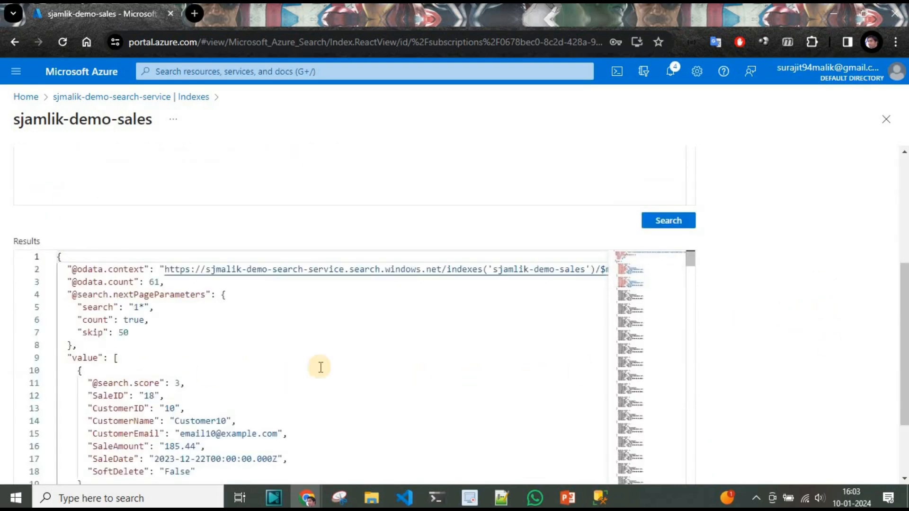
Examine the "1*" results, comparing the search scores with the SaleID, CustomerID and other field values of each document
{"action": "scroll", "coordinate": [310, 400], "scroll_direction": "down", "scroll_amount": 4}
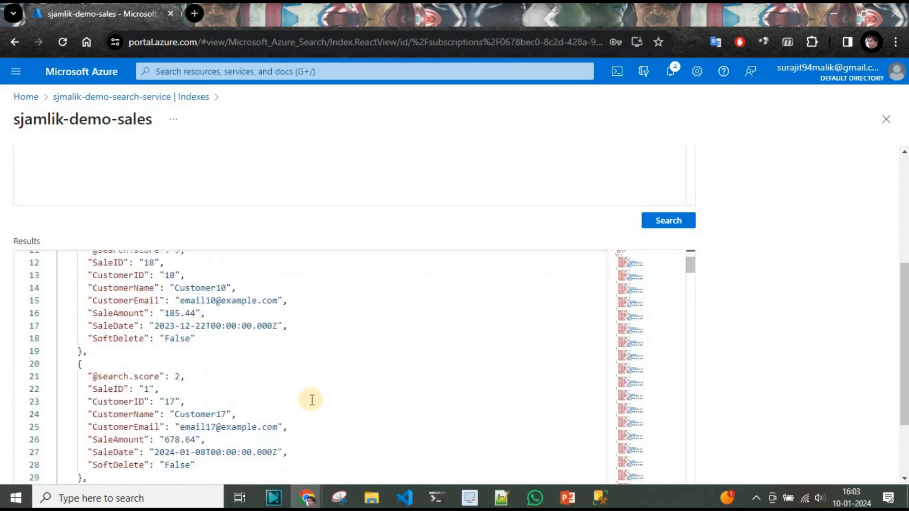
{"action": "scroll", "coordinate": [312, 400], "scroll_direction": "down", "scroll_amount": 3}
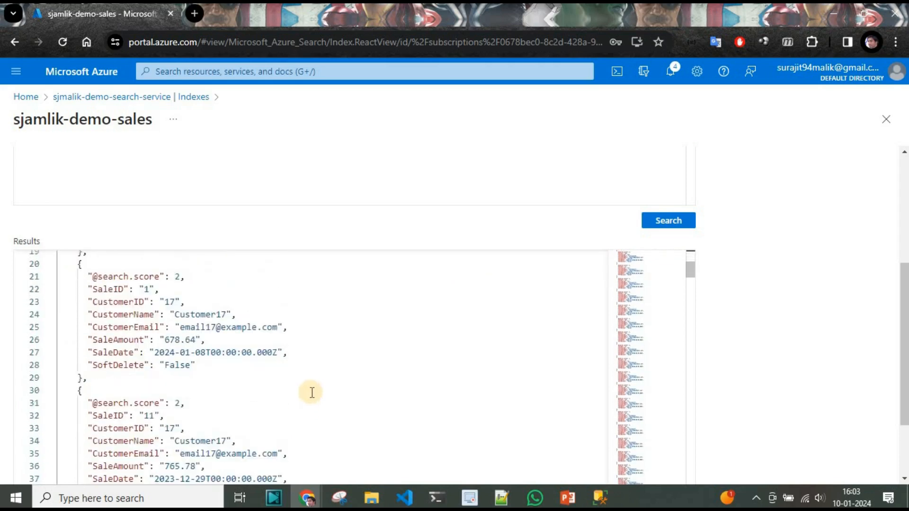
{"action": "scroll", "coordinate": [312, 393], "scroll_direction": "up", "scroll_amount": 5}
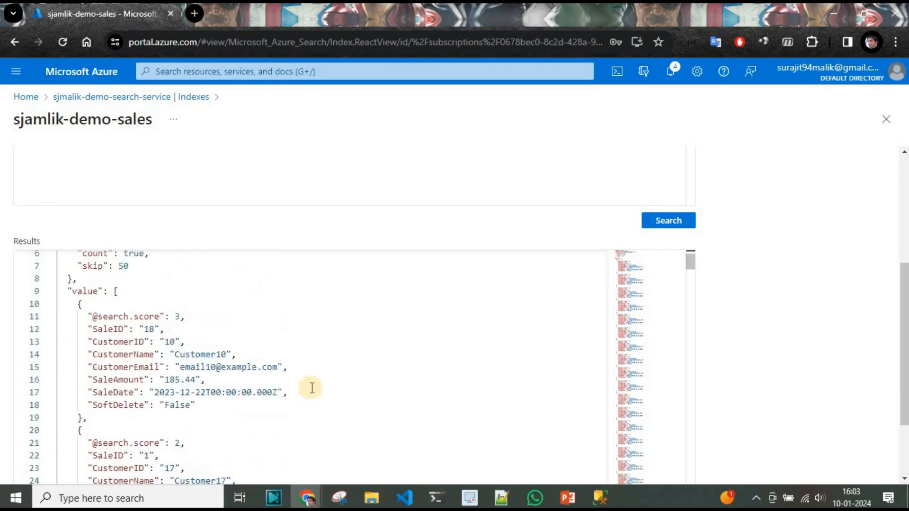
{"action": "scroll", "coordinate": [312, 387], "scroll_direction": "down", "scroll_amount": 3}
{"action": "scroll", "coordinate": [312, 388], "scroll_direction": "down", "scroll_amount": 7}
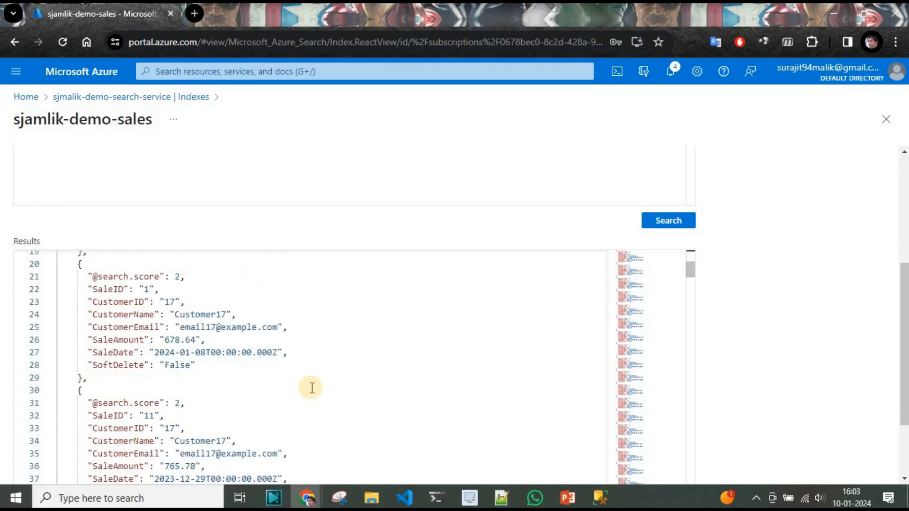
{"action": "scroll", "coordinate": [312, 387], "scroll_direction": "down", "scroll_amount": 8}
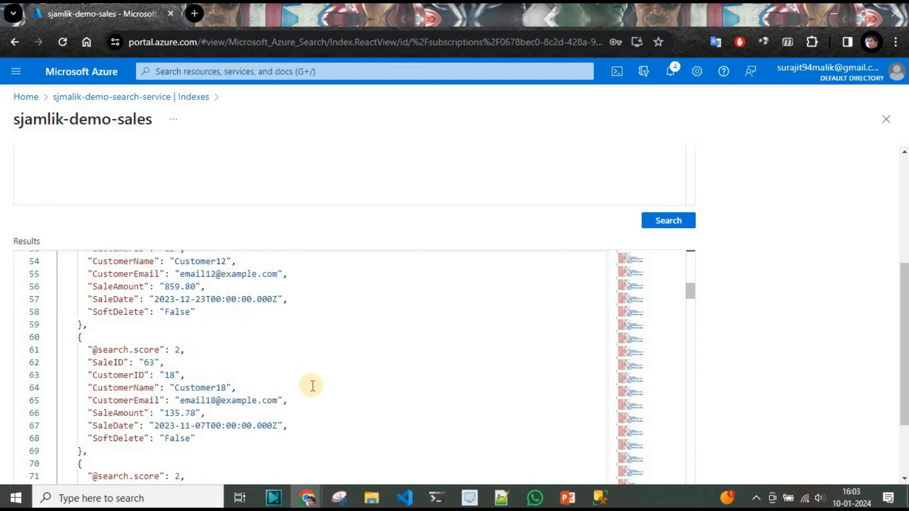
{"action": "scroll", "coordinate": [313, 386], "scroll_direction": "up", "scroll_amount": 18}
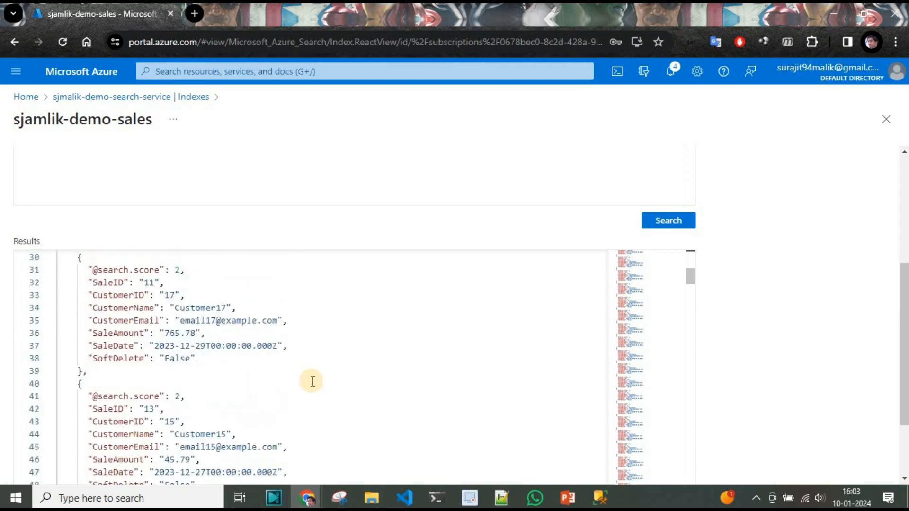
{"action": "scroll", "coordinate": [811, 350], "scroll_direction": "up", "scroll_amount": 5}
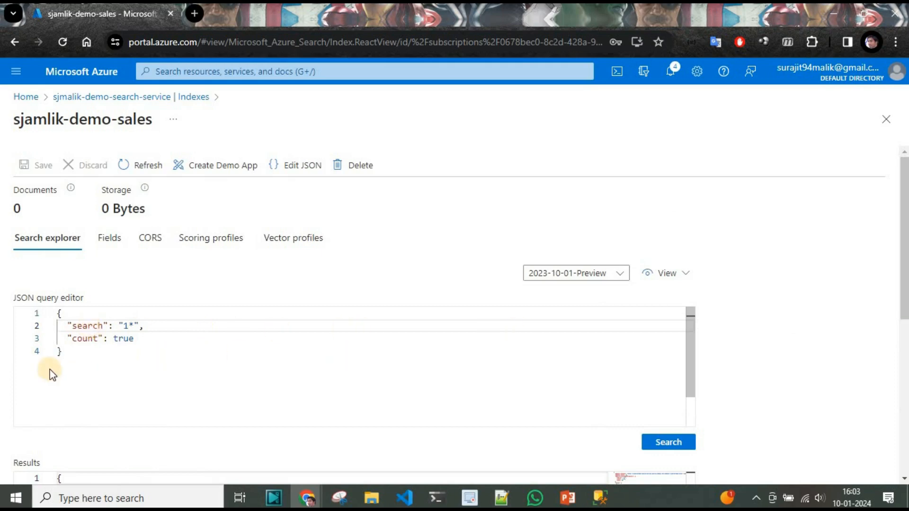
{"action": "scroll", "coordinate": [784, 337], "scroll_direction": "down", "scroll_amount": 1}
{"action": "scroll", "coordinate": [785, 337], "scroll_direction": "down", "scroll_amount": 5}
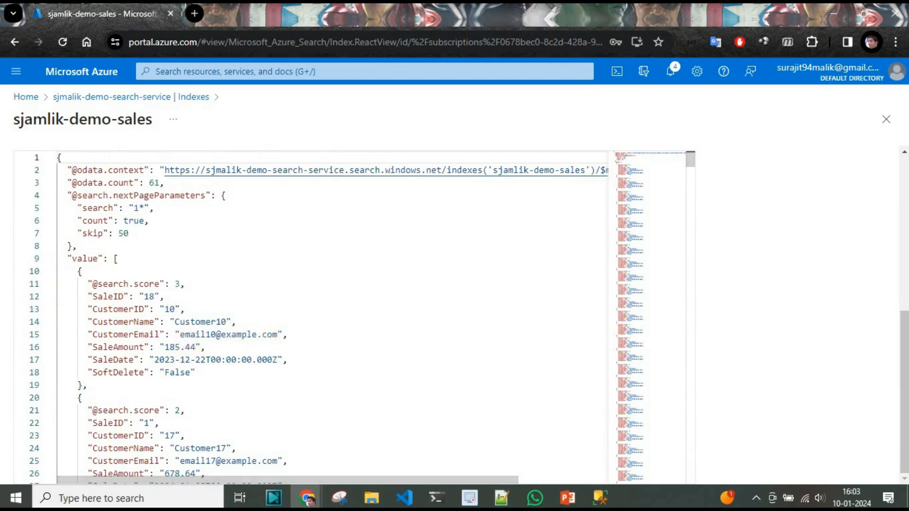
{"action": "scroll", "coordinate": [769, 345], "scroll_direction": "up", "scroll_amount": 6}
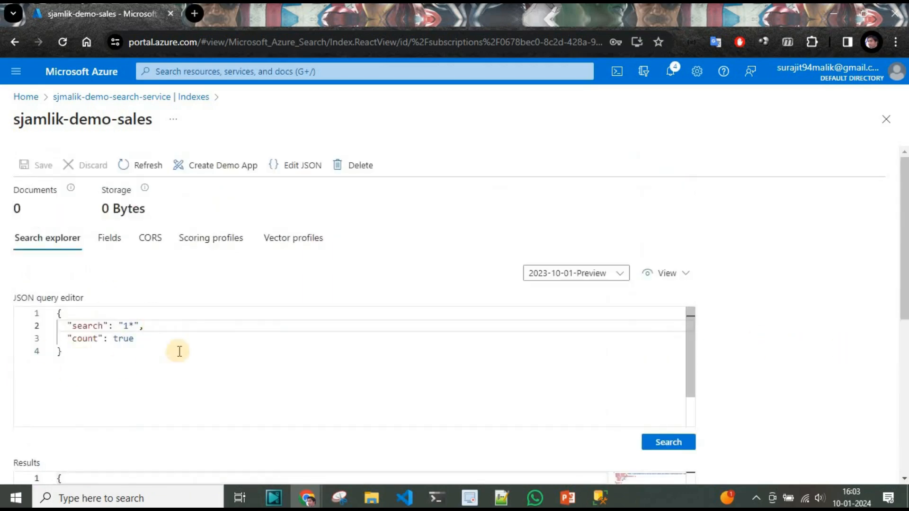
{"action": "scroll", "coordinate": [886, 379], "scroll_direction": "down", "scroll_amount": 5}
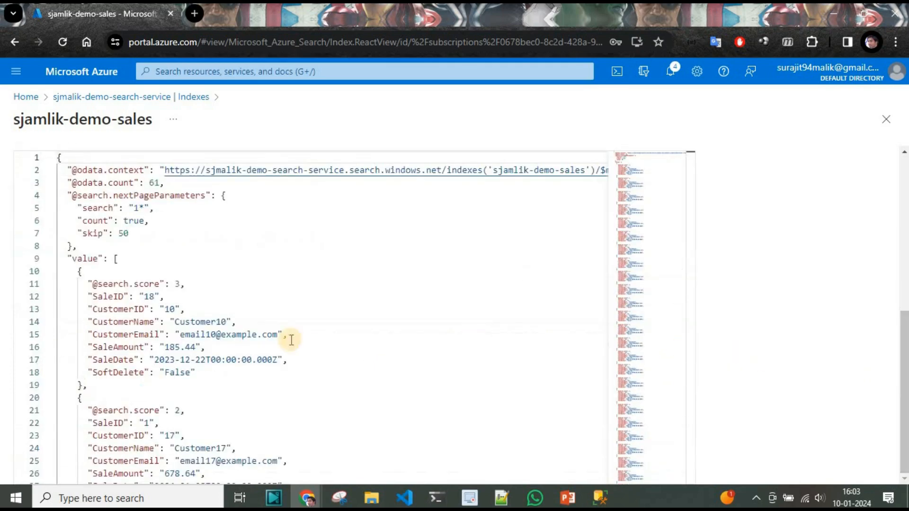
{"action": "scroll", "coordinate": [330, 334], "scroll_direction": "down", "scroll_amount": 4}
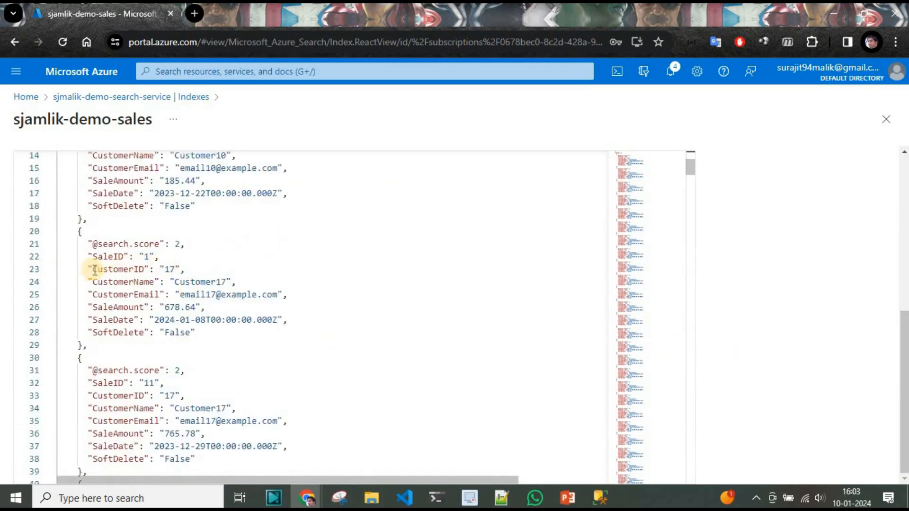
{"action": "scroll", "coordinate": [273, 312], "scroll_direction": "down", "scroll_amount": 1}
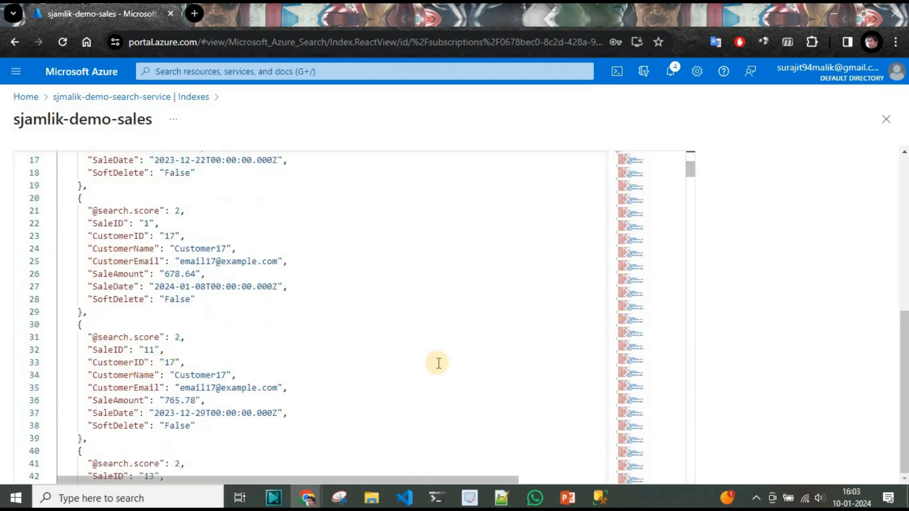
{"action": "scroll", "coordinate": [438, 363], "scroll_direction": "down", "scroll_amount": 4}
{"action": "scroll", "coordinate": [256, 320], "scroll_direction": "down", "scroll_amount": 3}
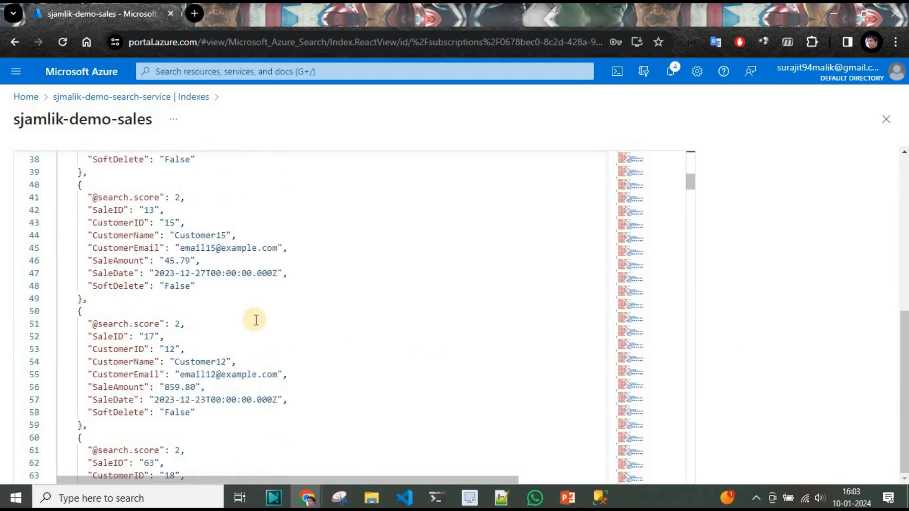
{"action": "scroll", "coordinate": [257, 321], "scroll_direction": "down", "scroll_amount": 4}
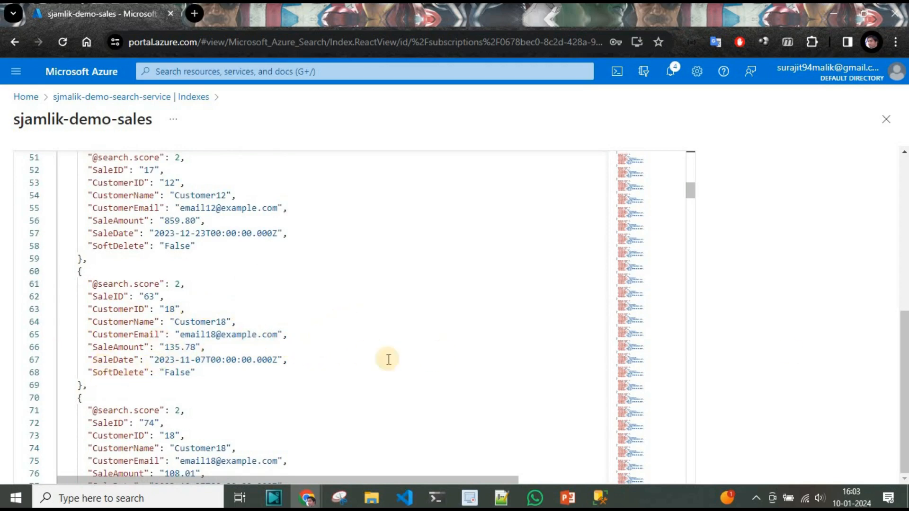
Narrow the JSON query's search value to "10*", run it, and review the matching documents
{"action": "scroll", "coordinate": [889, 337], "scroll_direction": "up", "scroll_amount": 6}
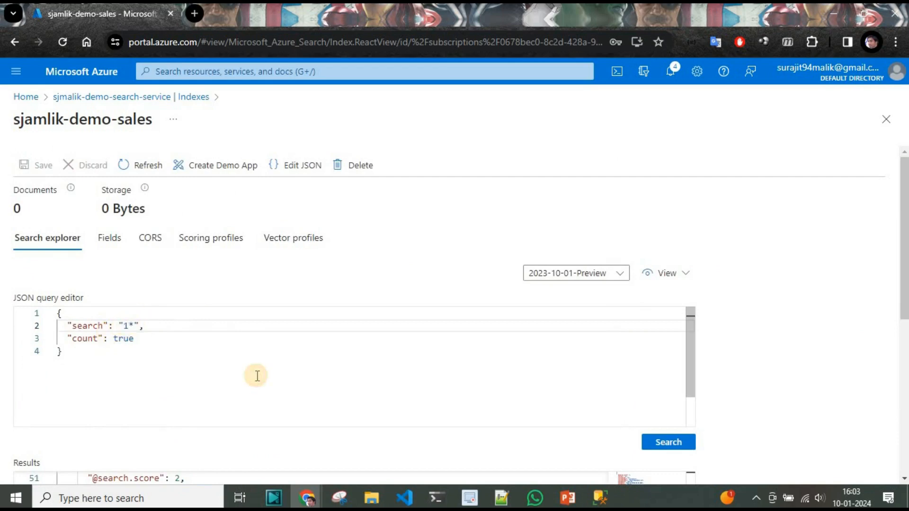
{"action": "type", "text": "0"}
{"action": "scroll", "coordinate": [739, 332], "scroll_direction": "down", "scroll_amount": 5}
{"action": "left_click", "coordinate": [665, 222]}
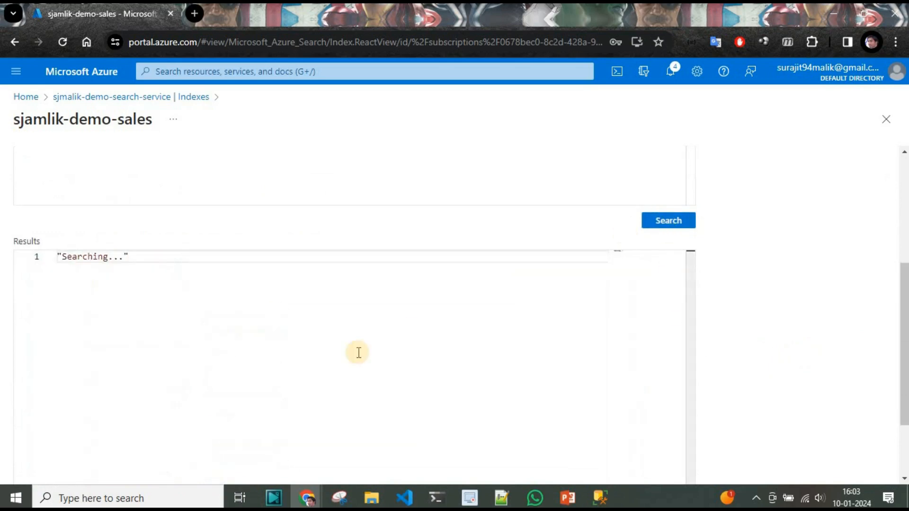
{"action": "scroll", "coordinate": [271, 402], "scroll_direction": "up", "scroll_amount": 10}
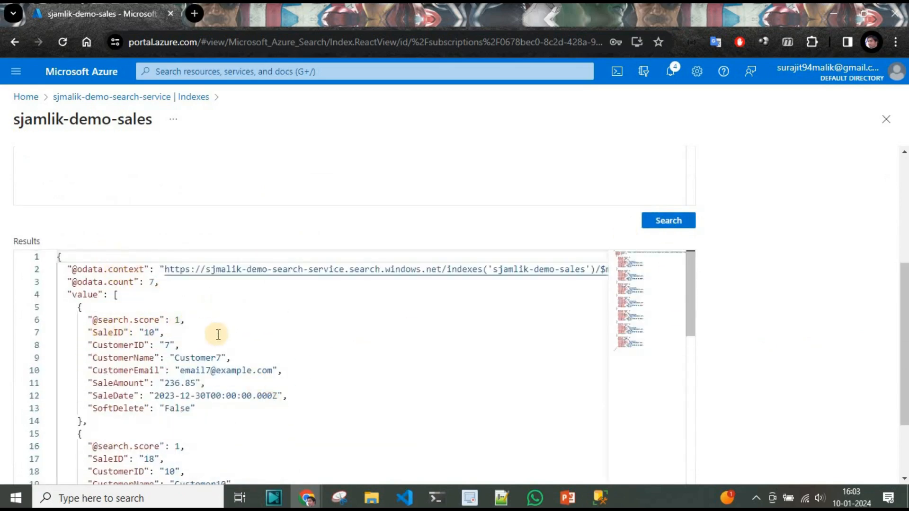
{"action": "scroll", "coordinate": [331, 359], "scroll_direction": "down", "scroll_amount": 1}
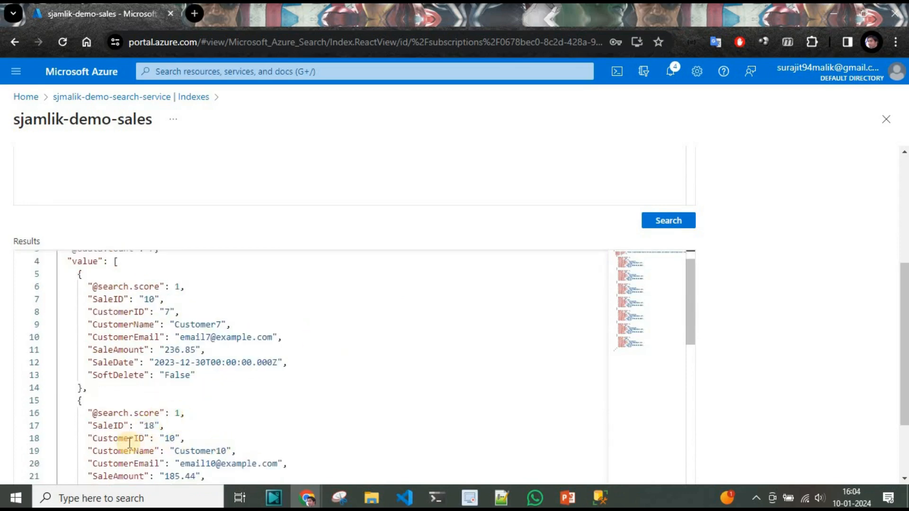
Examine the rest of the "10*" result documents, looking for the field values that match the wildcard
{"action": "scroll", "coordinate": [296, 416], "scroll_direction": "down", "scroll_amount": 4}
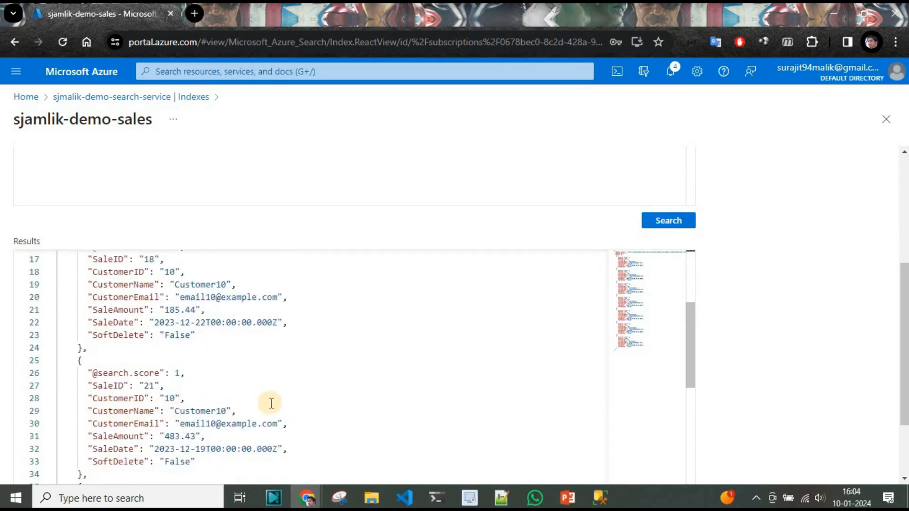
{"action": "scroll", "coordinate": [271, 403], "scroll_direction": "down", "scroll_amount": 3}
{"action": "scroll", "coordinate": [322, 405], "scroll_direction": "down", "scroll_amount": 5}
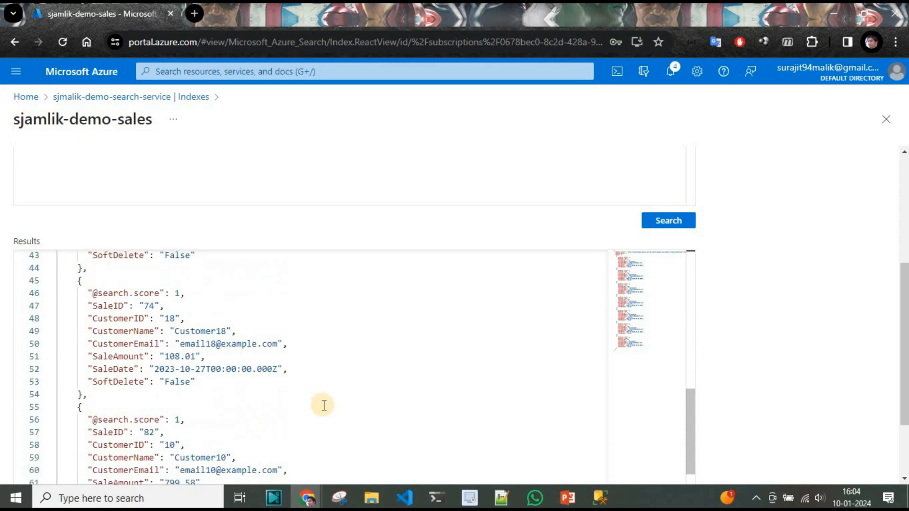
{"action": "scroll", "coordinate": [323, 405], "scroll_direction": "down", "scroll_amount": 5}
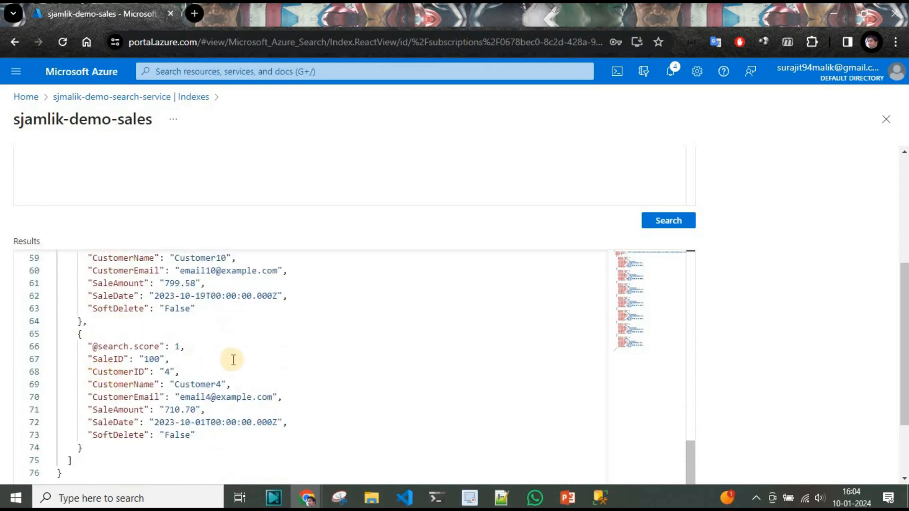
{"action": "scroll", "coordinate": [459, 367], "scroll_direction": "up", "scroll_amount": 15}
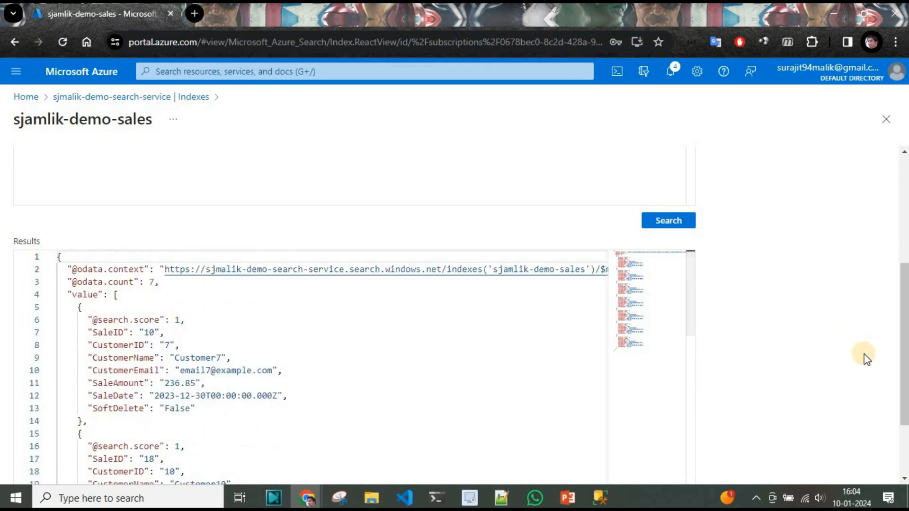
Set the JSON query's search value to "CustomerName: Customer7", run it, and review the matching documents
{"action": "scroll", "coordinate": [860, 357], "scroll_direction": "up", "scroll_amount": 5}
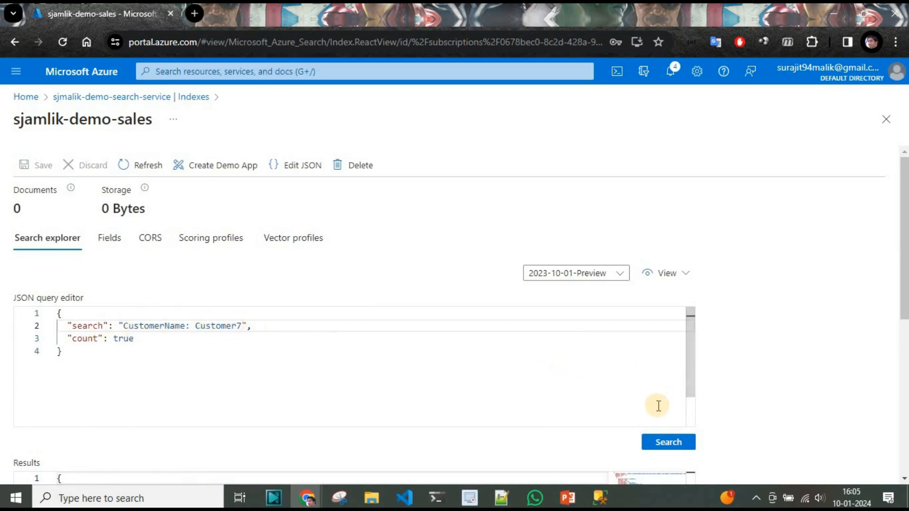
{"action": "left_click", "coordinate": [682, 443]}
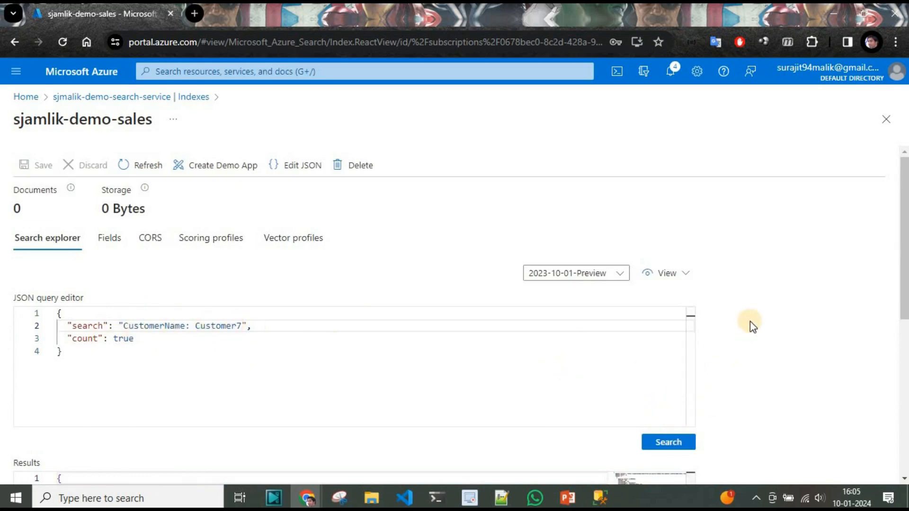
{"action": "scroll", "coordinate": [752, 327], "scroll_direction": "down", "scroll_amount": 6}
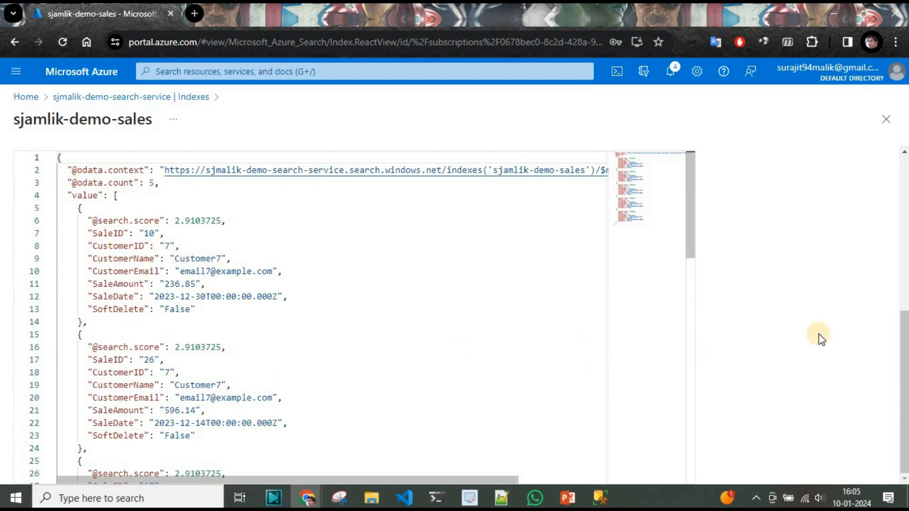
{"action": "scroll", "coordinate": [824, 335], "scroll_direction": "up", "scroll_amount": 6}
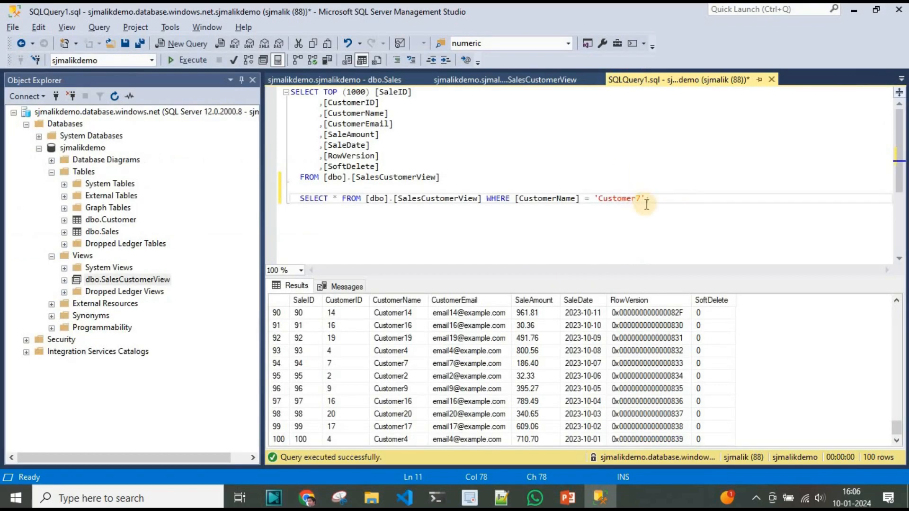
In SQL Server Management Studio, run SELECT * FROM [dbo].[SalesCustomerView] WHERE [CustomerName] = 'Customer7'
{"action": "left_click_drag", "start_coordinate": [656, 199], "coordinate": [259, 197]}
{"action": "left_click", "coordinate": [179, 60]}
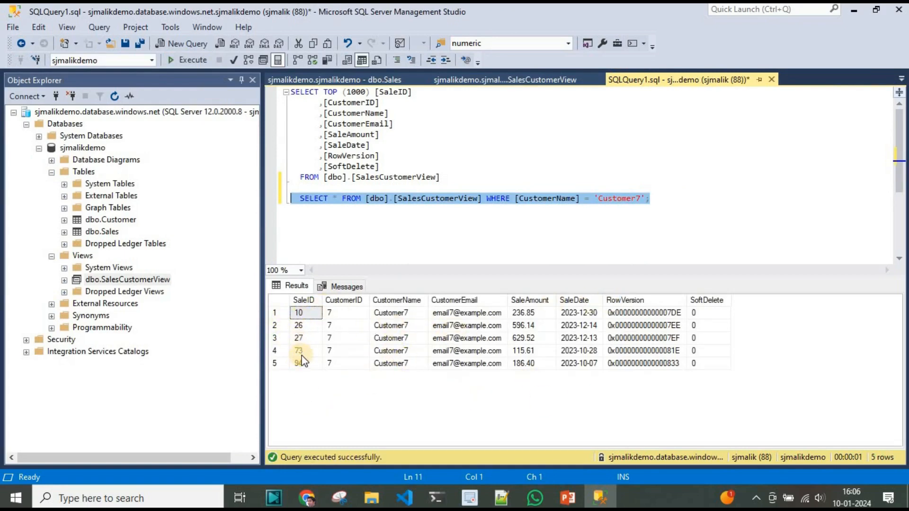
Compare the Customer7 documents in the Azure search results with the rows returned by the SQL query, matching their SaleID values
{"action": "key", "text": "alt+Tab"}
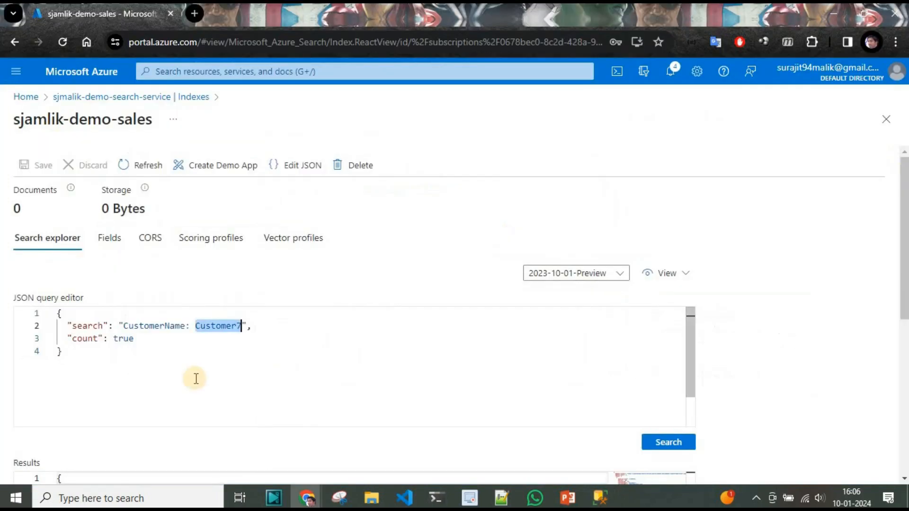
{"action": "scroll", "coordinate": [571, 362], "scroll_direction": "down", "scroll_amount": 2}
{"action": "scroll", "coordinate": [437, 371], "scroll_direction": "up", "scroll_amount": 2}
{"action": "scroll", "coordinate": [833, 353], "scroll_direction": "down", "scroll_amount": 5}
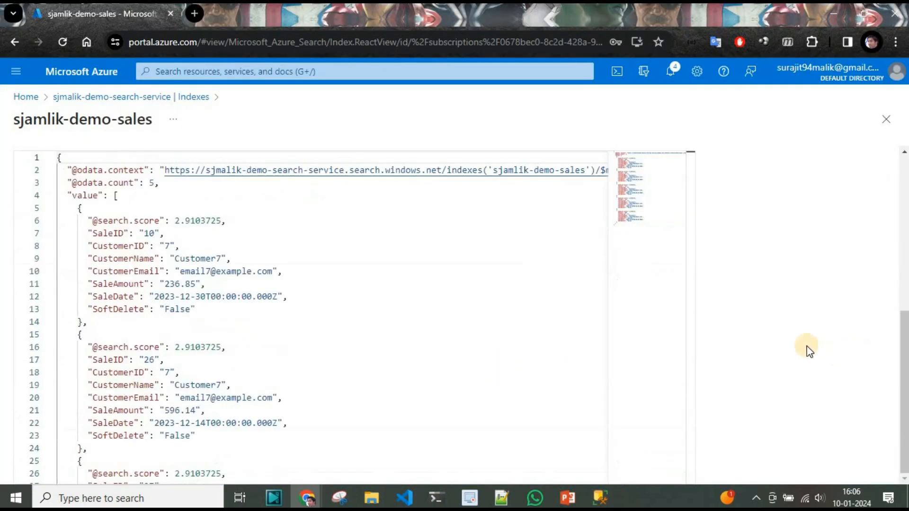
{"action": "key", "text": "alt+Tab"}
{"action": "key", "text": "alt+Tab"}
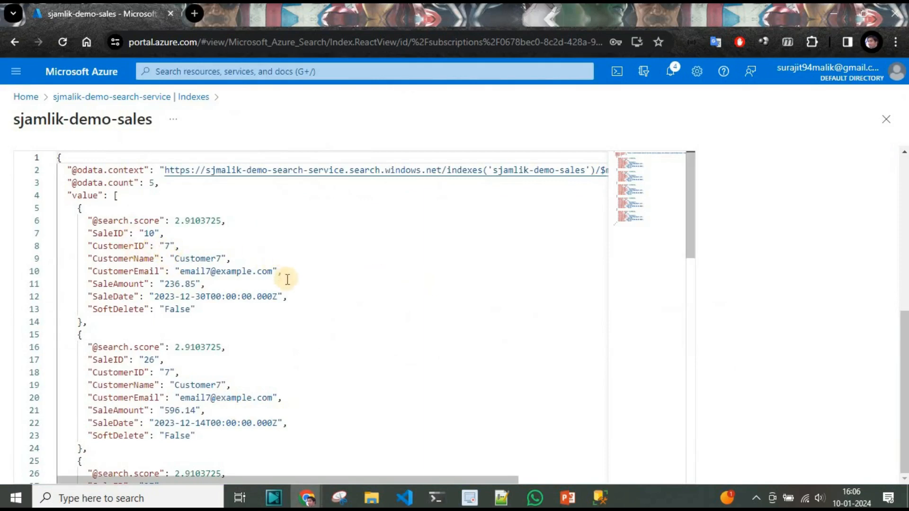
{"action": "scroll", "coordinate": [407, 328], "scroll_direction": "down", "scroll_amount": 4}
{"action": "scroll", "coordinate": [413, 330], "scroll_direction": "down", "scroll_amount": 6}
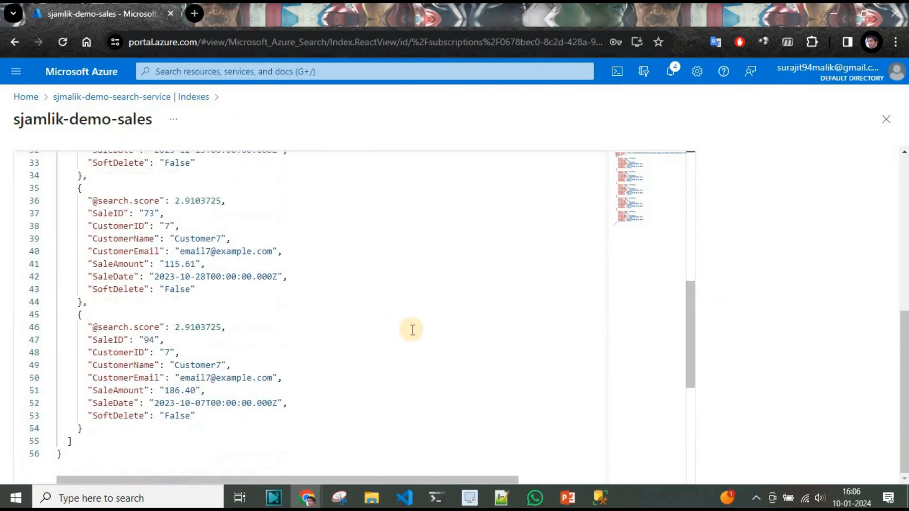
{"action": "key", "text": "alt+Tab"}
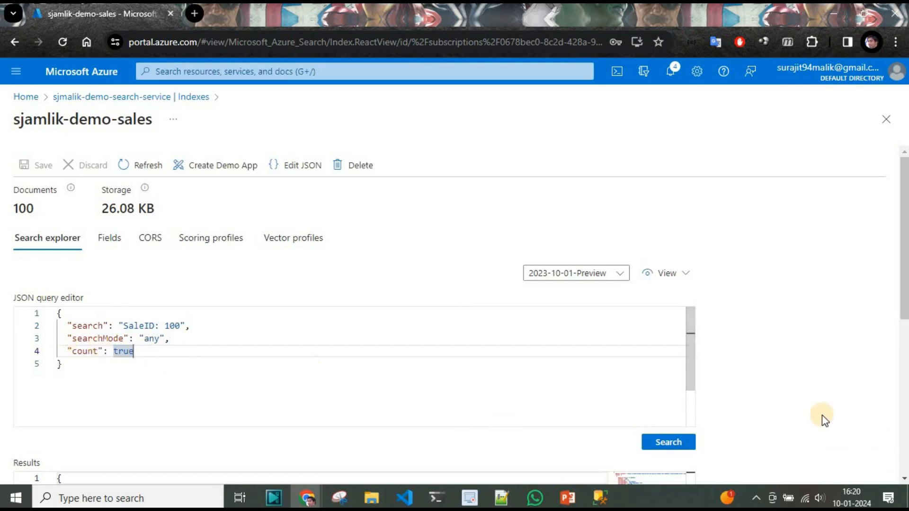
Run the JSON query with search "SaleID: 100", searchMode "any" and count true, and review the result
{"action": "left_click", "coordinate": [656, 443]}
{"action": "scroll", "coordinate": [884, 376], "scroll_direction": "down", "scroll_amount": 7}
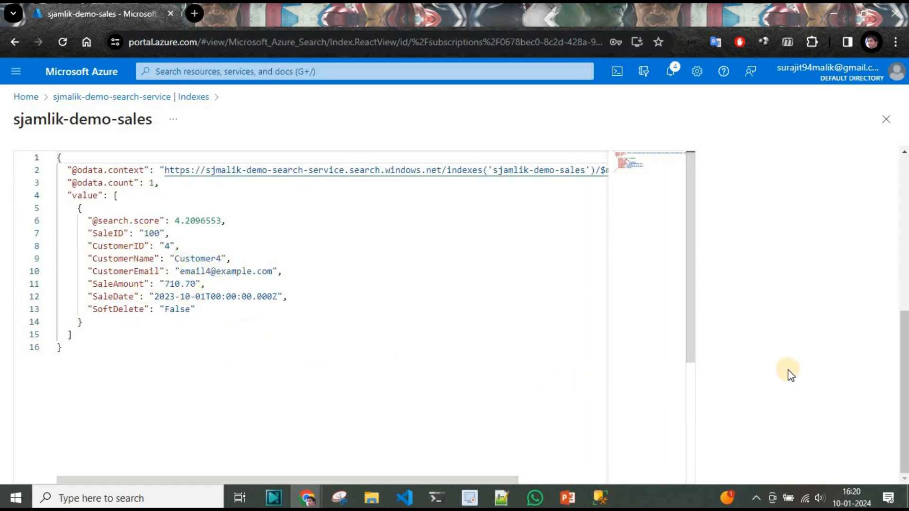
{"action": "scroll", "coordinate": [788, 372], "scroll_direction": "up", "scroll_amount": 7}
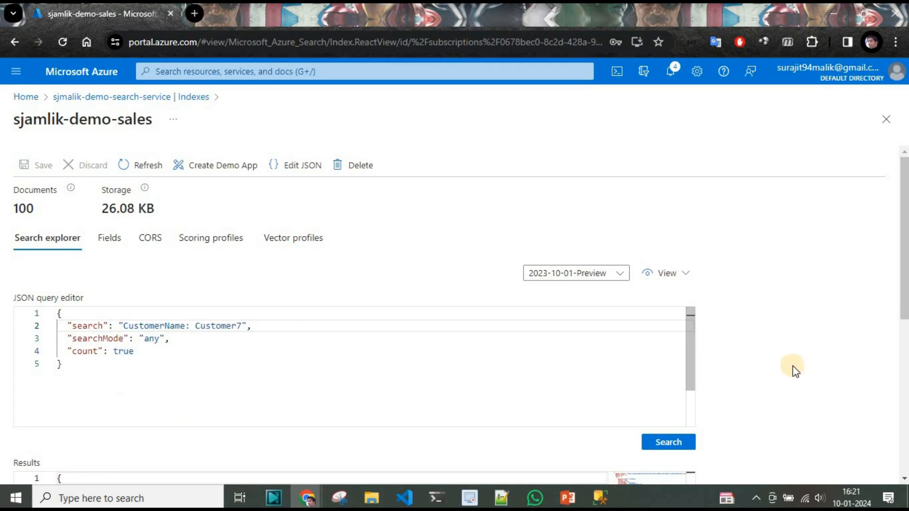
Query the index for "CustomerName: Customer7" with searchMode "any" and count true, and review the returned documents
{"action": "scroll", "coordinate": [758, 349], "scroll_direction": "down", "scroll_amount": 5}
{"action": "scroll", "coordinate": [327, 390], "scroll_direction": "down", "scroll_amount": 2}
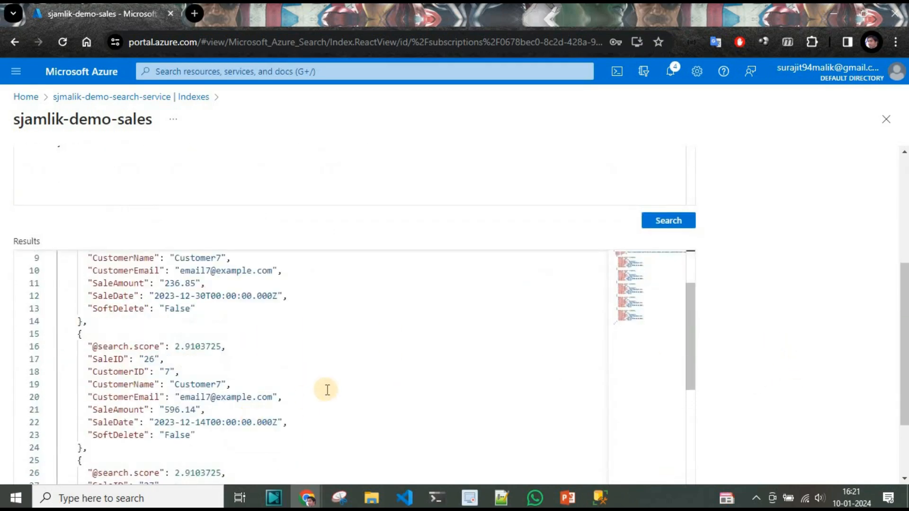
{"action": "scroll", "coordinate": [327, 390], "scroll_direction": "down", "scroll_amount": 6}
{"action": "scroll", "coordinate": [327, 389], "scroll_direction": "up", "scroll_amount": 4}
Switch to SQL Server Management Studio and rerun the SalesCustomerView SELECT filtered to CustomerName 'Customer7'
{"action": "key", "text": "alt+Tab"}
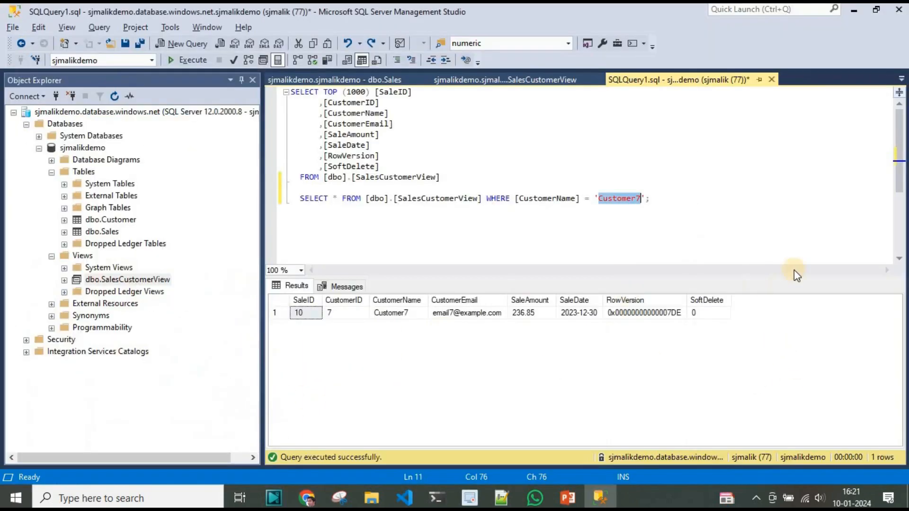
{"action": "left_click_drag", "start_coordinate": [674, 197], "coordinate": [183, 184]}
{"action": "left_click", "coordinate": [189, 61]}
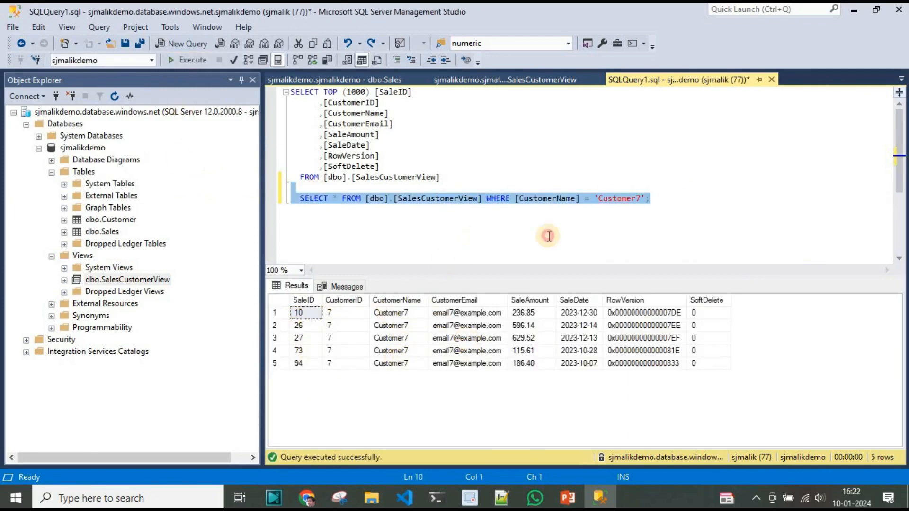
Add the statement UPDATE [dbo].[Sales] SET [SoftDelete] = 1 WHERE [CustomerID] = 7; below the Customer7 SELECT
{"action": "left_click", "coordinate": [672, 198]}
{"action": "key", "text": "Return"}
{"action": "key", "text": "Return"}
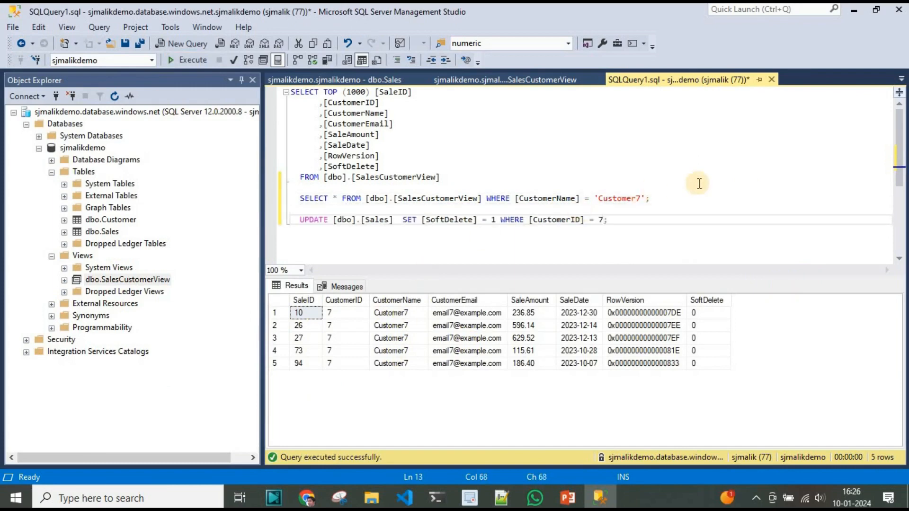
Run only the Customer7 SELECT and check the RowVersion and SoftDelete values before updating the rows
{"action": "left_click_drag", "start_coordinate": [650, 199], "coordinate": [239, 197]}
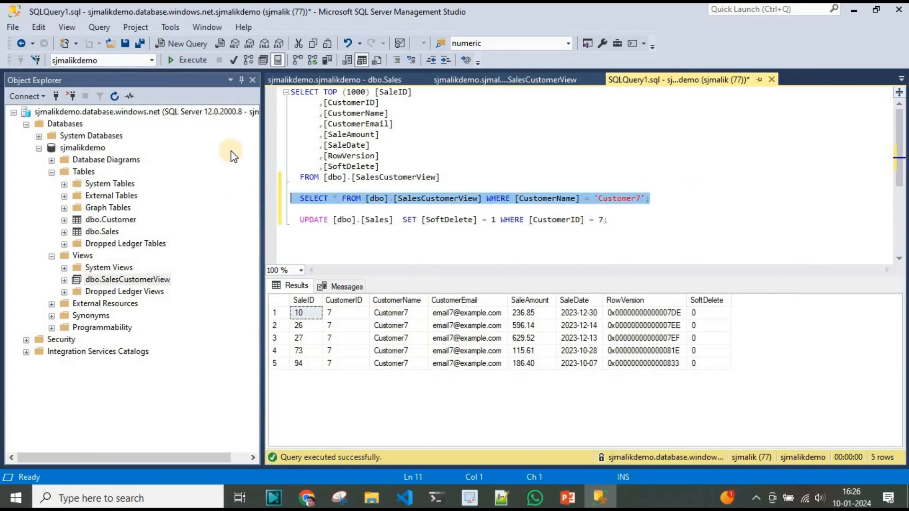
{"action": "left_click", "coordinate": [195, 63]}
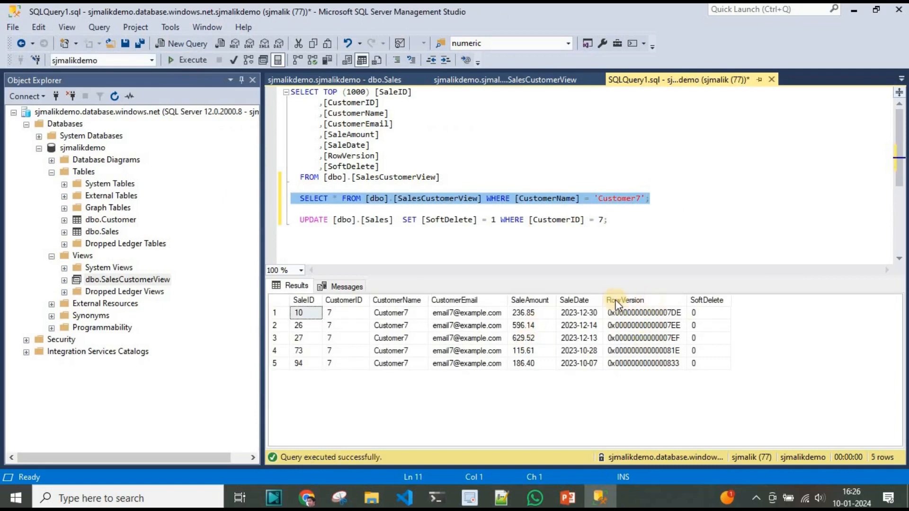
{"action": "left_click", "coordinate": [650, 314]}
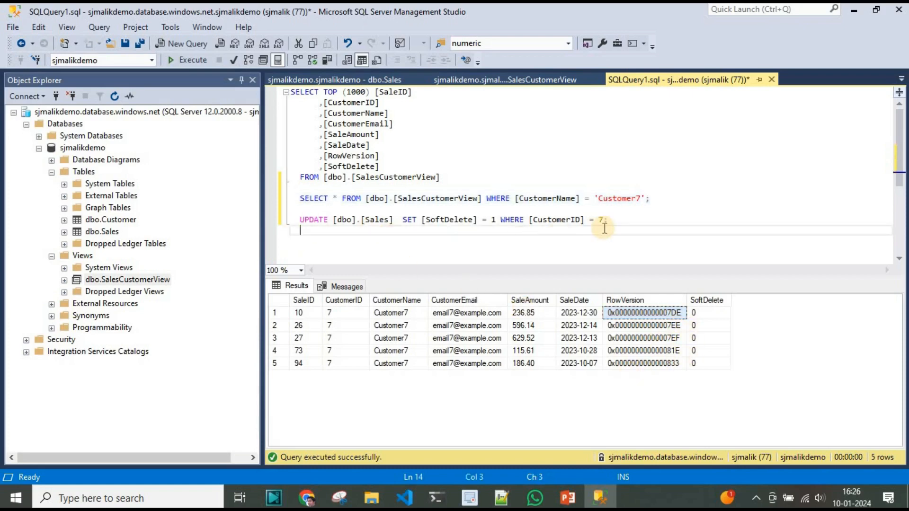
Execute only the UPDATE statement that sets SoftDelete to 1 in the Sales table for CustomerID 7
{"action": "left_click_drag", "start_coordinate": [612, 219], "coordinate": [254, 219]}
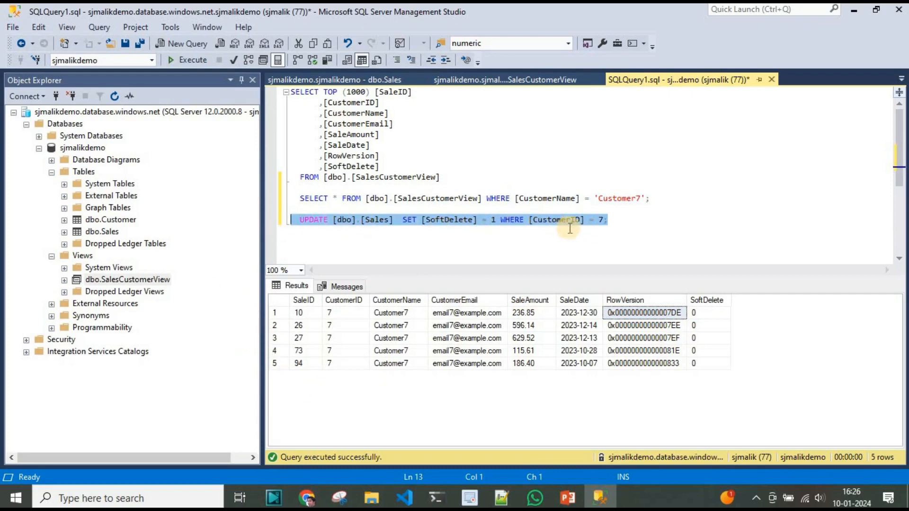
{"action": "left_click", "coordinate": [191, 64]}
Run the Customer7 SELECT again and inspect the RowVersion of each updated row
{"action": "left_click_drag", "start_coordinate": [659, 190], "coordinate": [291, 198]}
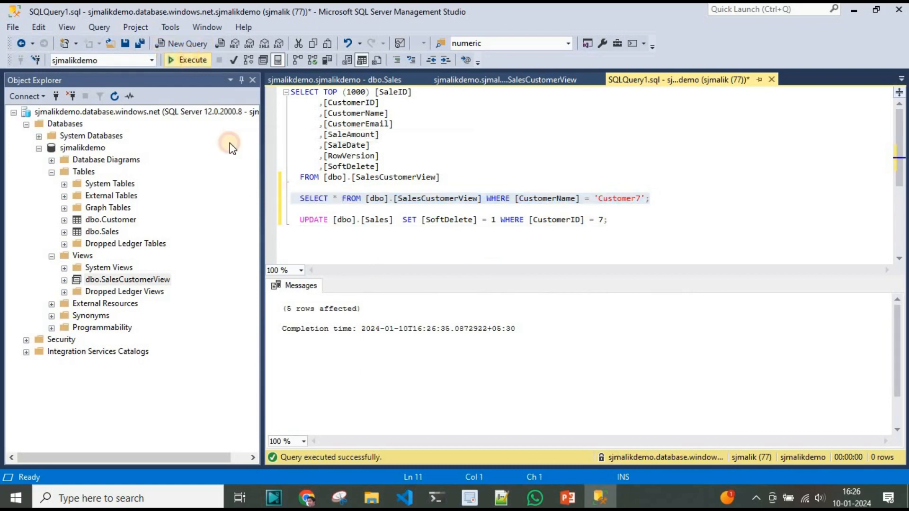
{"action": "left_click", "coordinate": [189, 60]}
{"action": "left_click", "coordinate": [633, 317]}
{"action": "left_click", "coordinate": [662, 323]}
{"action": "left_click", "coordinate": [655, 336]}
{"action": "left_click", "coordinate": [658, 348]}
{"action": "left_click", "coordinate": [659, 362]}
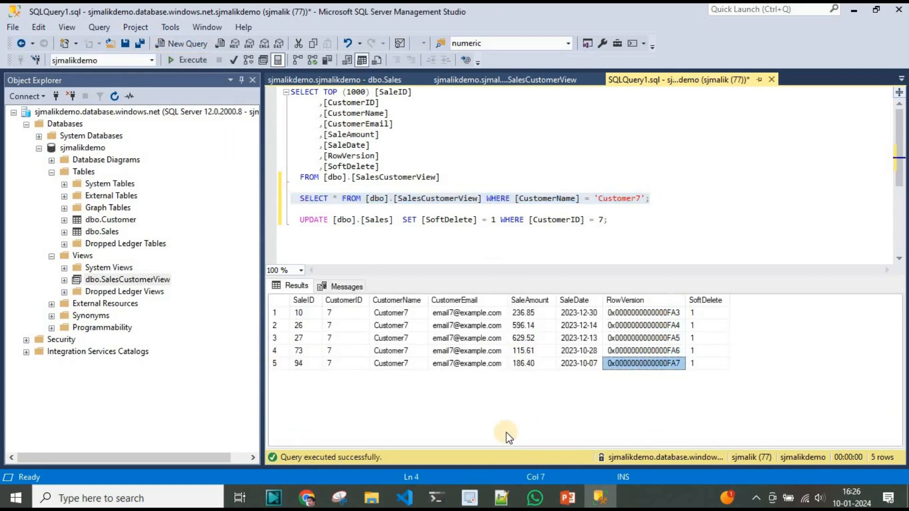
Return to the Azure portal and open sjmalik-demo-sale-indexer from the search service's indexers
{"action": "key", "text": "alt+Tab"}
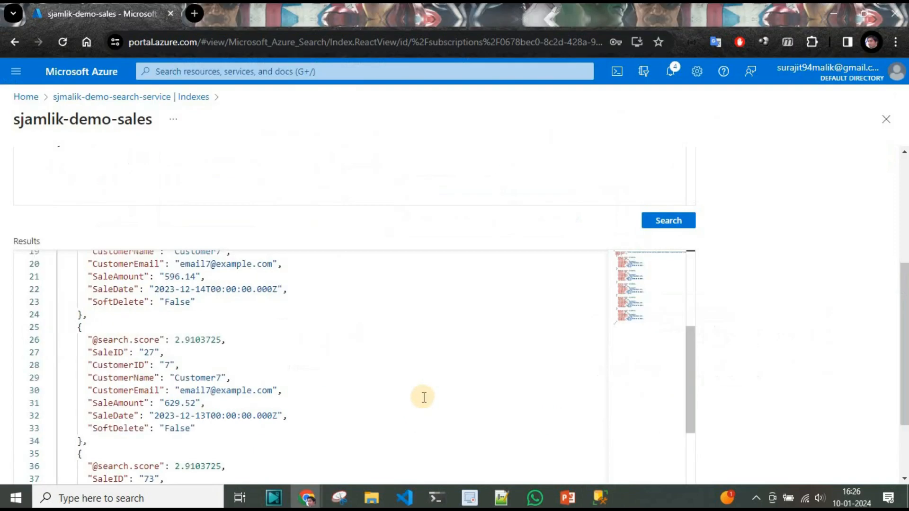
{"action": "scroll", "coordinate": [305, 237], "scroll_direction": "up", "scroll_amount": 5}
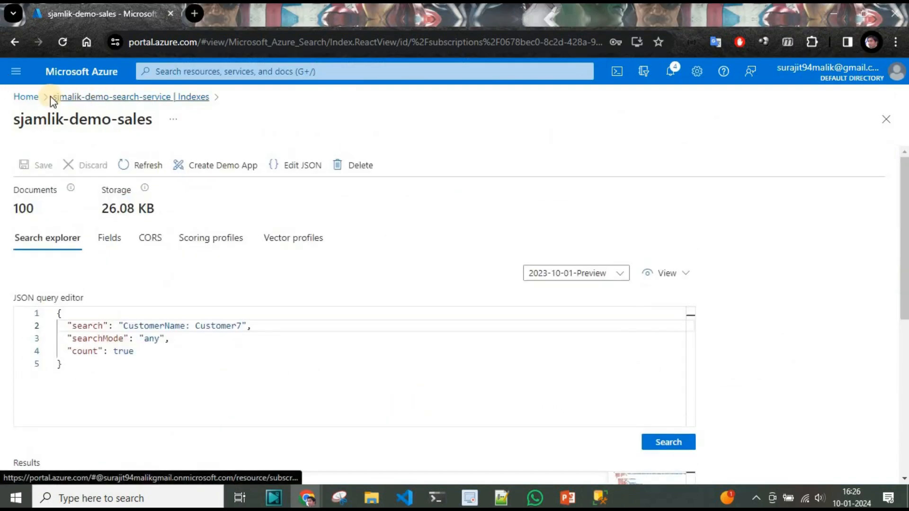
{"action": "left_click", "coordinate": [107, 97]}
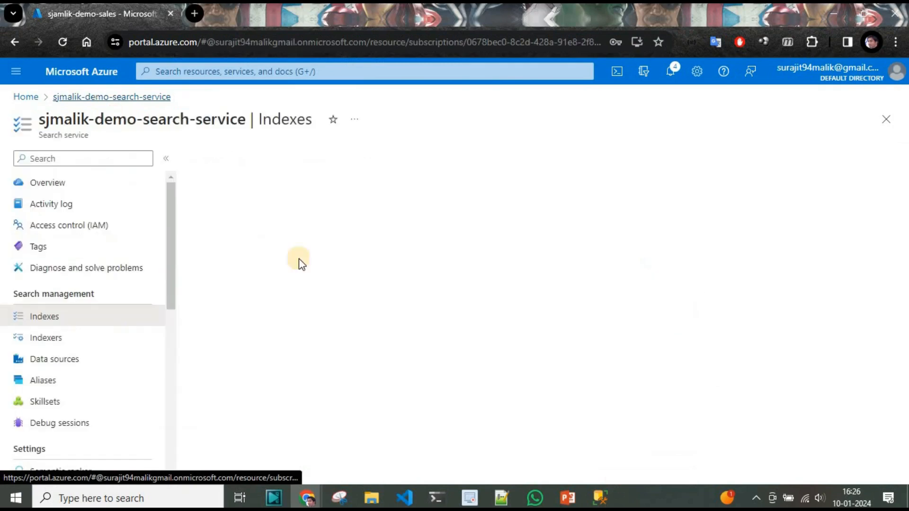
{"action": "left_click", "coordinate": [77, 345]}
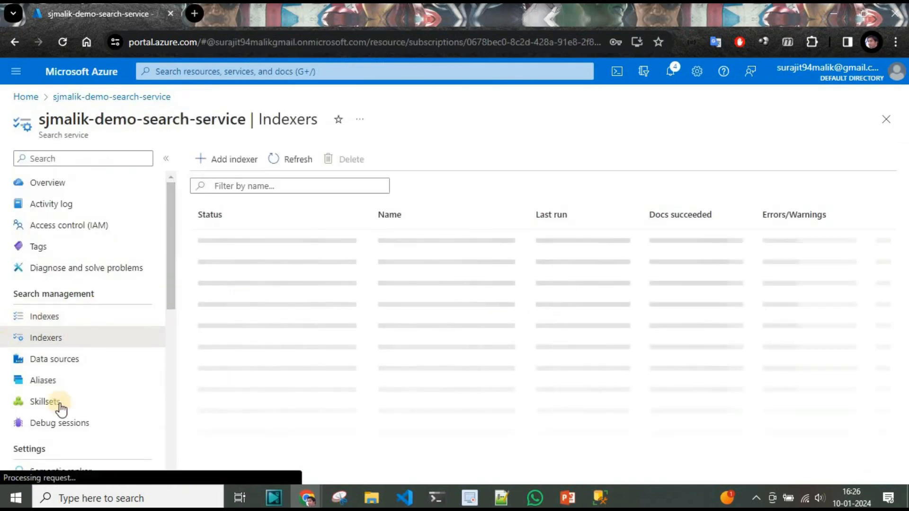
{"action": "left_click", "coordinate": [447, 242]}
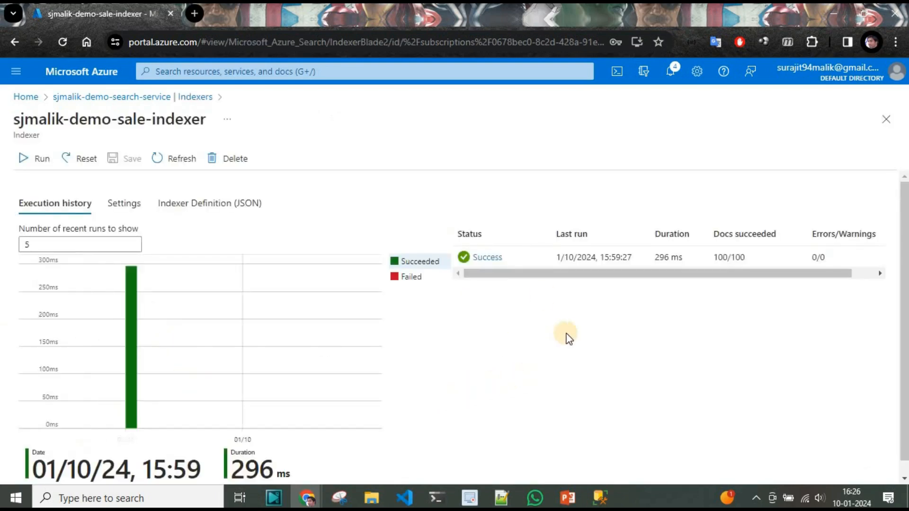
Run the indexer, refresh its execution history, and compare the processed document count with the soft-deleted Customer7 rows
{"action": "left_click", "coordinate": [20, 166]}
{"action": "left_click", "coordinate": [36, 231]}
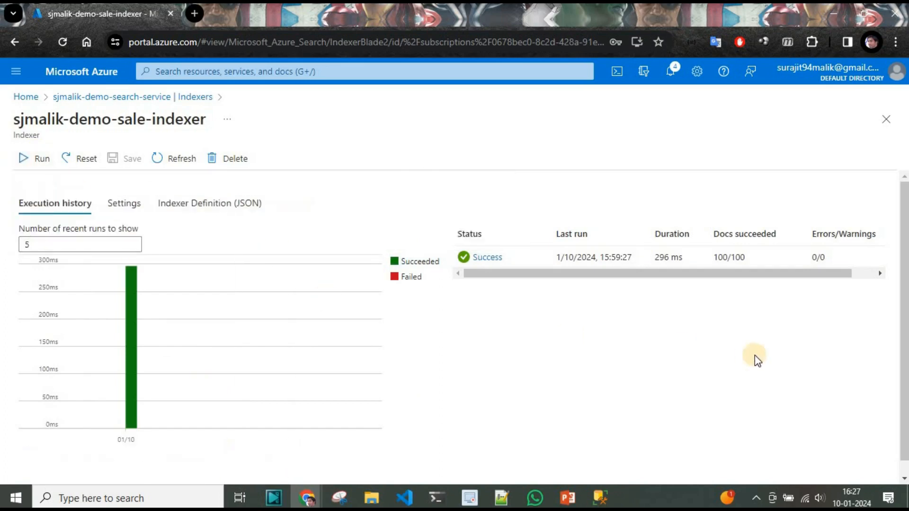
{"action": "left_click", "coordinate": [167, 160]}
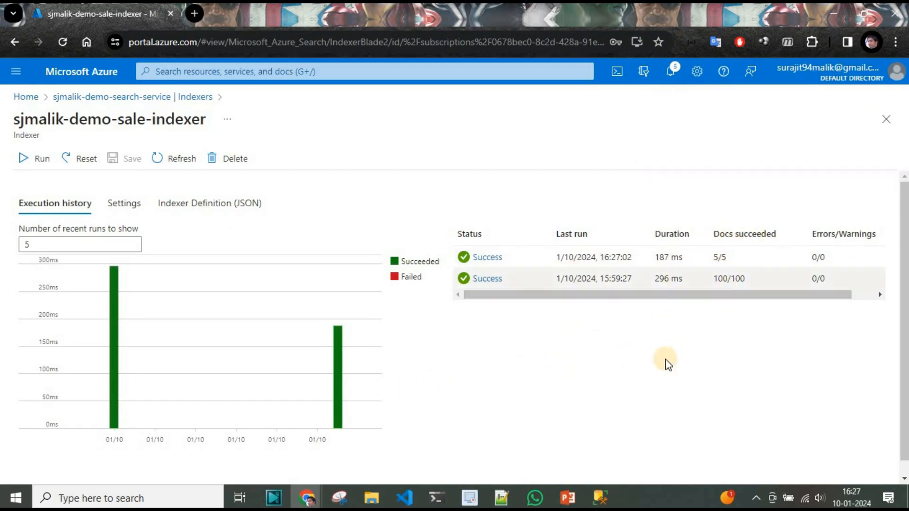
{"action": "key", "text": "alt+Tab"}
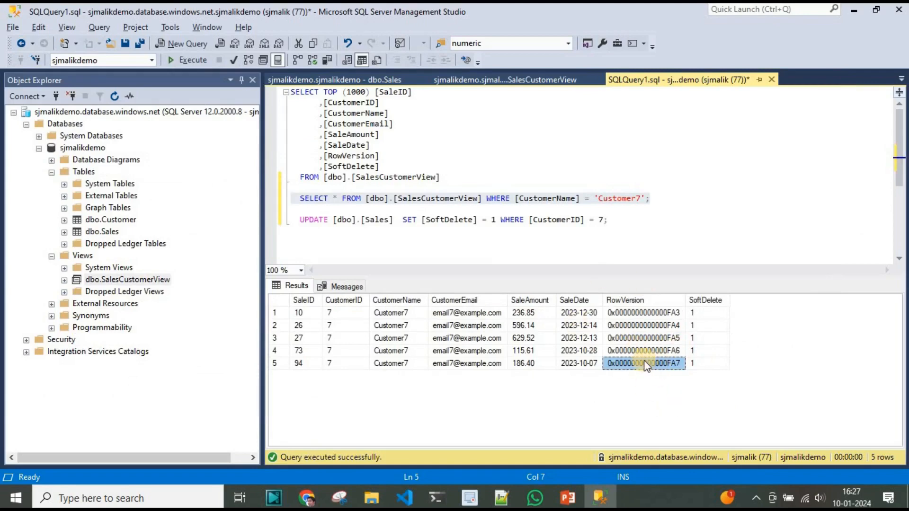
{"action": "key", "text": "alt+Tab"}
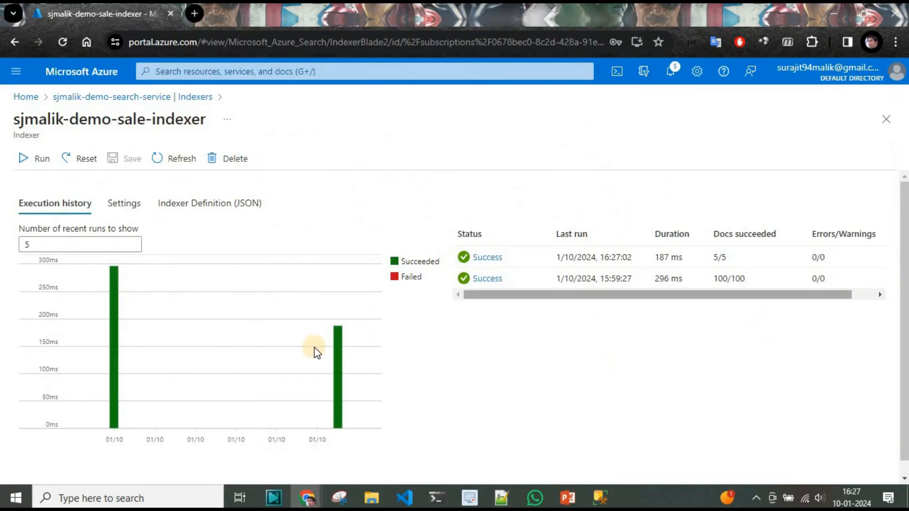
Open the sjamlik-demo-sales index and query it in JSON view for "CustomerName: Customer7" with searchMode any and count true
{"action": "left_click", "coordinate": [156, 97]}
{"action": "left_click", "coordinate": [94, 317]}
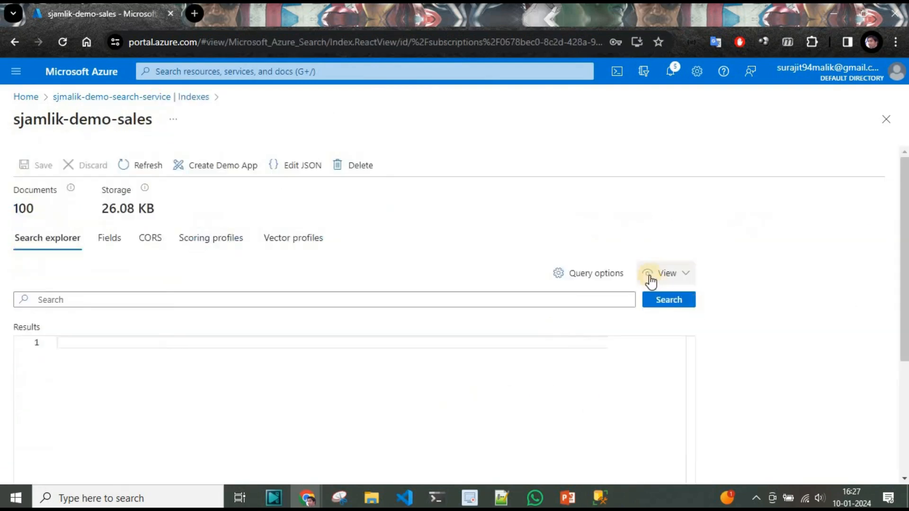
{"action": "left_click", "coordinate": [663, 274]}
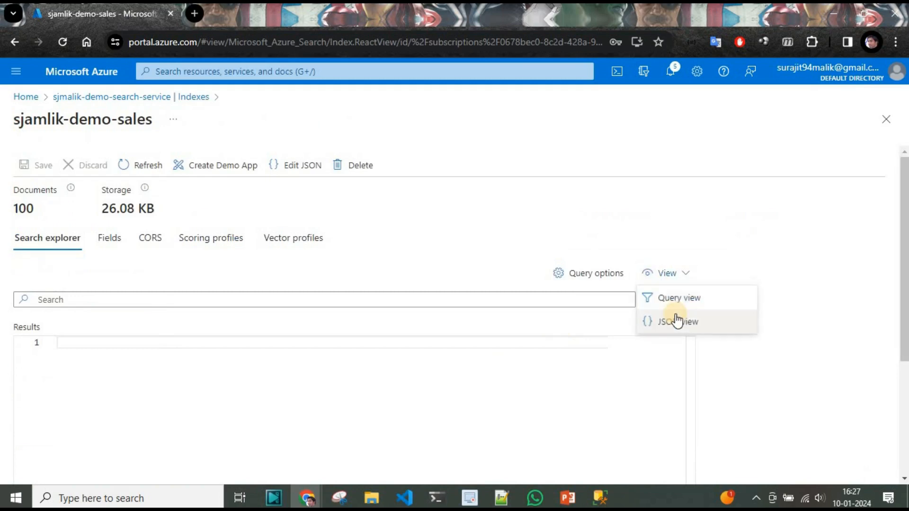
{"action": "left_click", "coordinate": [676, 321]}
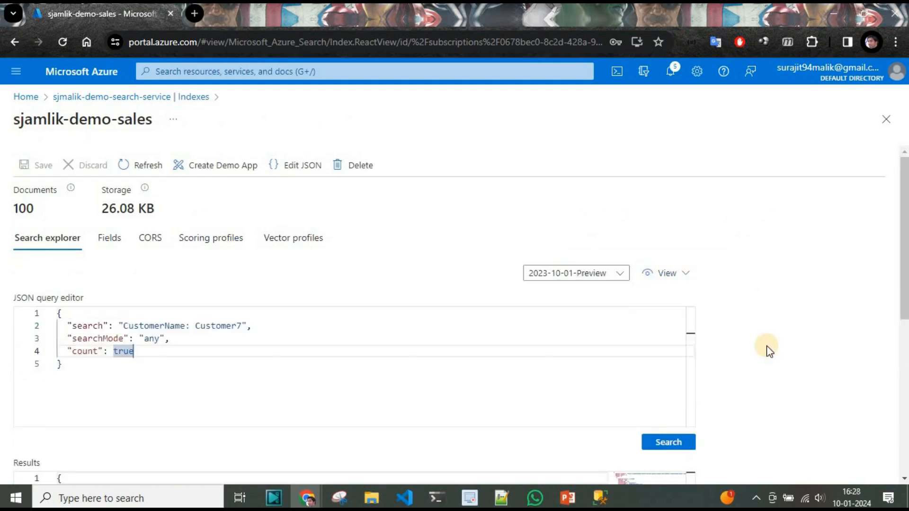
Examine the SoftDelete value of each Customer7 document in the search results
{"action": "scroll", "coordinate": [766, 345], "scroll_direction": "down", "scroll_amount": 10}
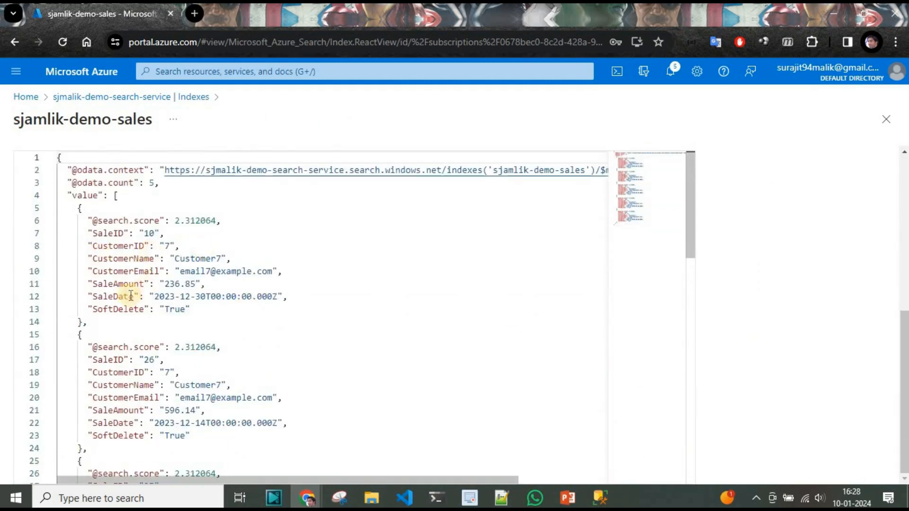
{"action": "left_click", "coordinate": [83, 308]}
{"action": "left_click", "coordinate": [154, 300]}
{"action": "left_click", "coordinate": [118, 309]}
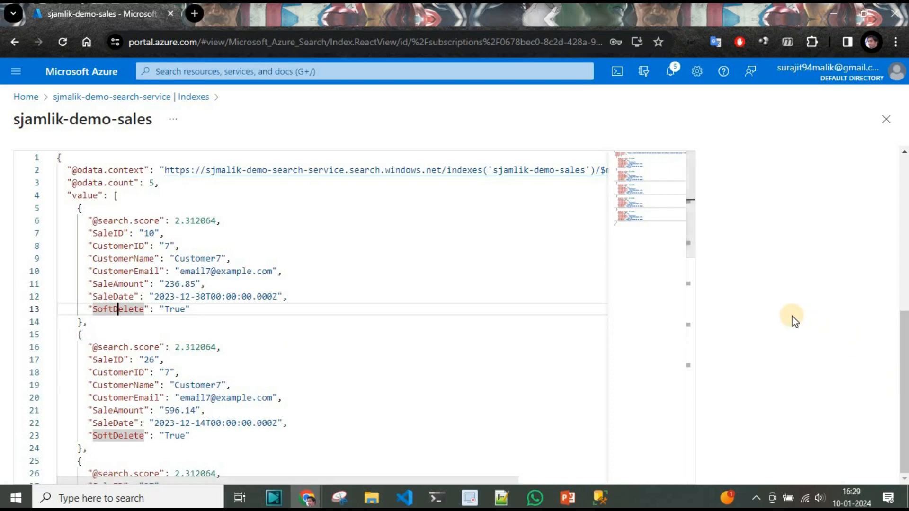
{"action": "scroll", "coordinate": [791, 320], "scroll_direction": "up", "scroll_amount": 6}
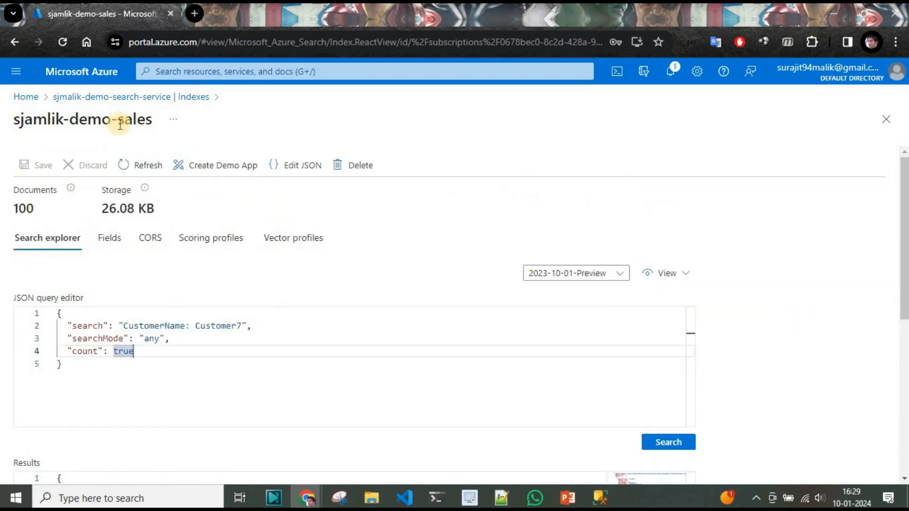
Set the delete marker value of the sjmalikdemo data source to True and save the data source
{"action": "left_click", "coordinate": [140, 99]}
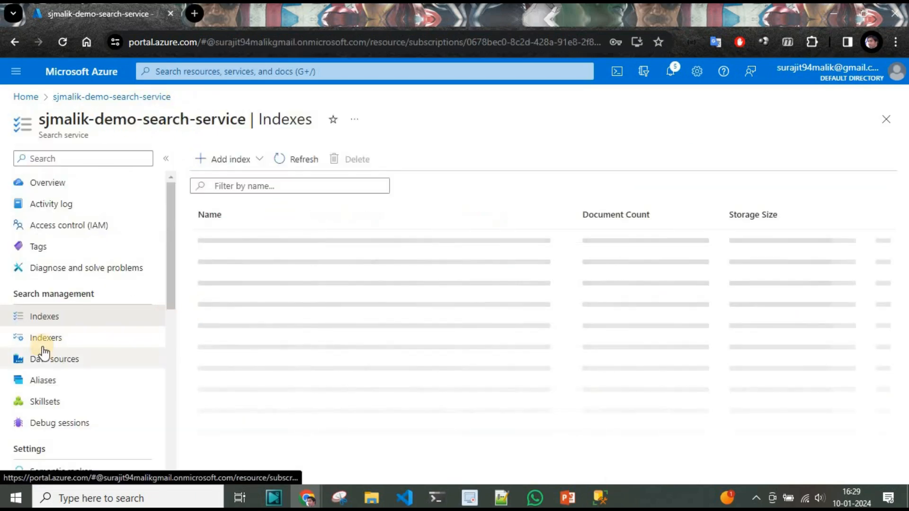
{"action": "left_click", "coordinate": [62, 361]}
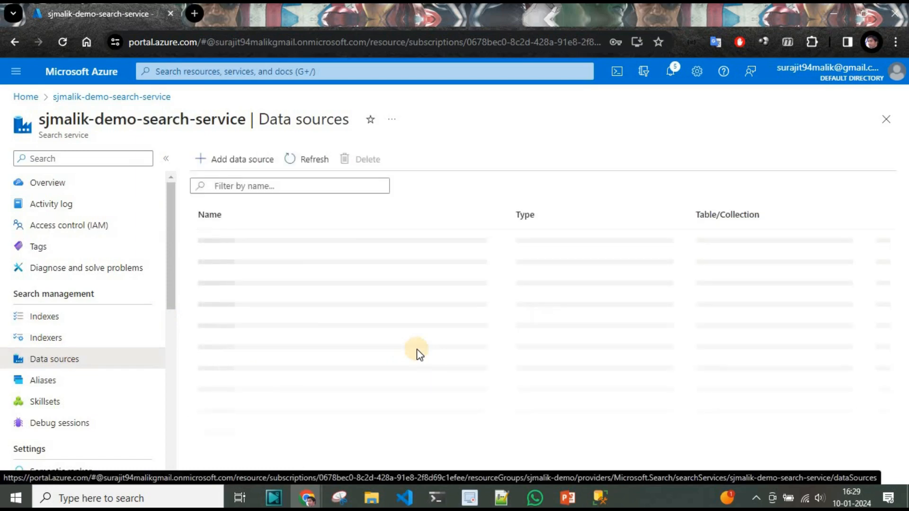
{"action": "left_click", "coordinate": [257, 244]}
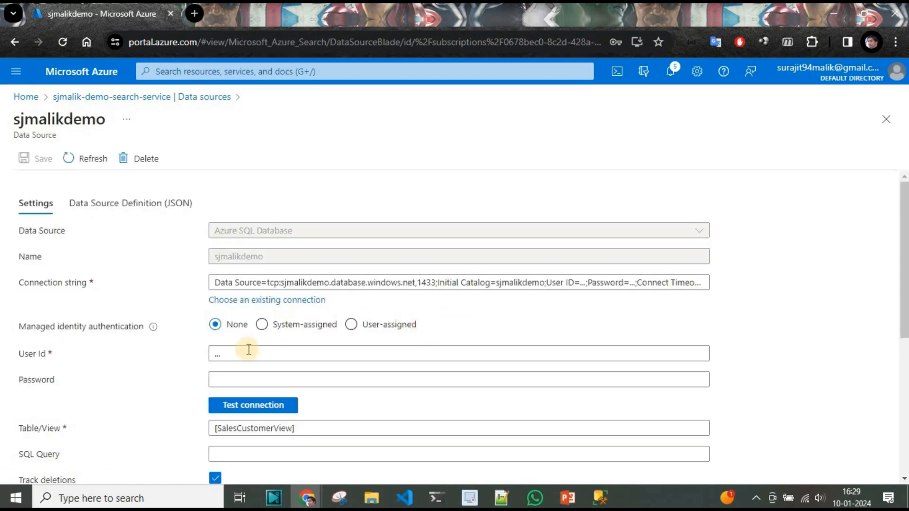
{"action": "scroll", "coordinate": [758, 350], "scroll_direction": "down", "scroll_amount": 5}
{"action": "left_click", "coordinate": [239, 288]}
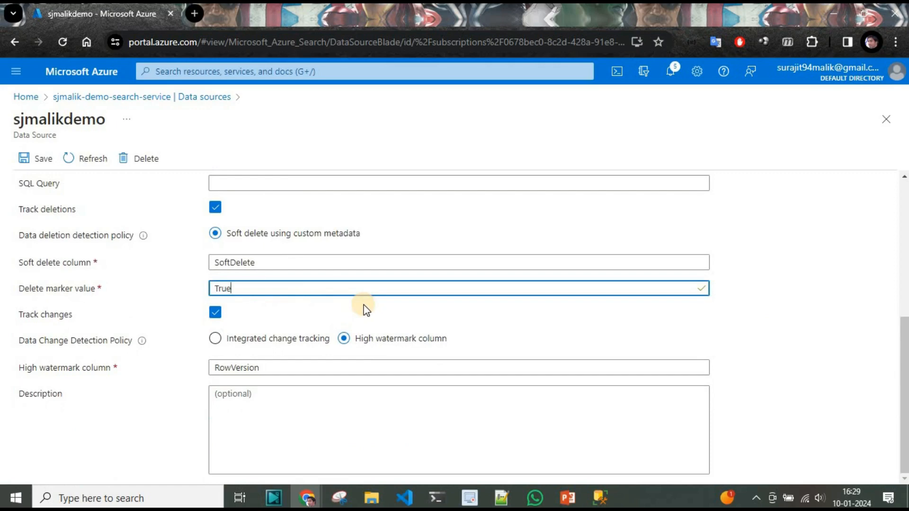
{"action": "scroll", "coordinate": [794, 375], "scroll_direction": "up", "scroll_amount": 6}
{"action": "left_click", "coordinate": [20, 163]}
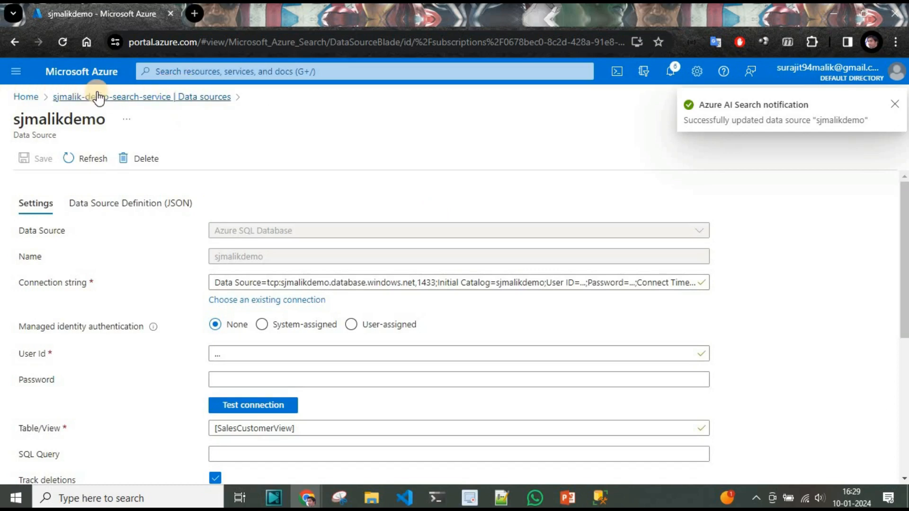
Reset sjmalik-demo-sale-indexer and run it again, refreshing its execution history
{"action": "left_click", "coordinate": [66, 97]}
{"action": "left_click", "coordinate": [54, 345]}
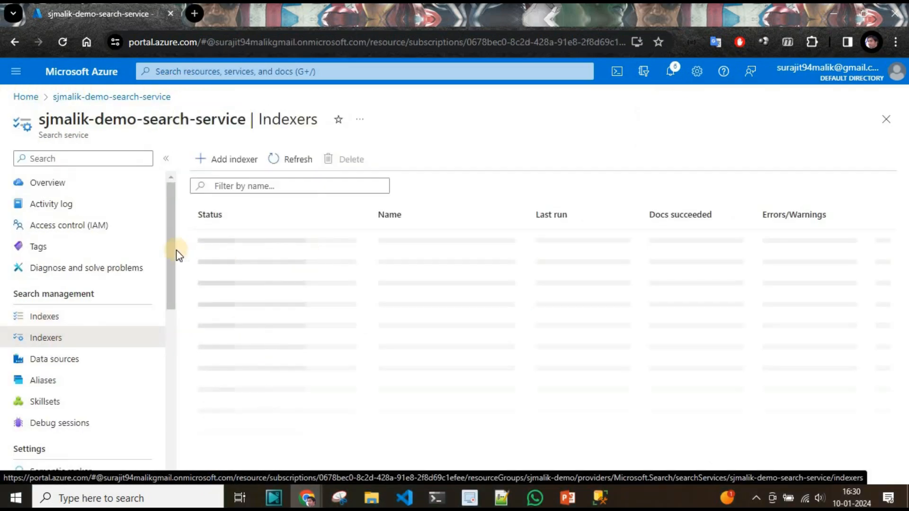
{"action": "left_click", "coordinate": [402, 242]}
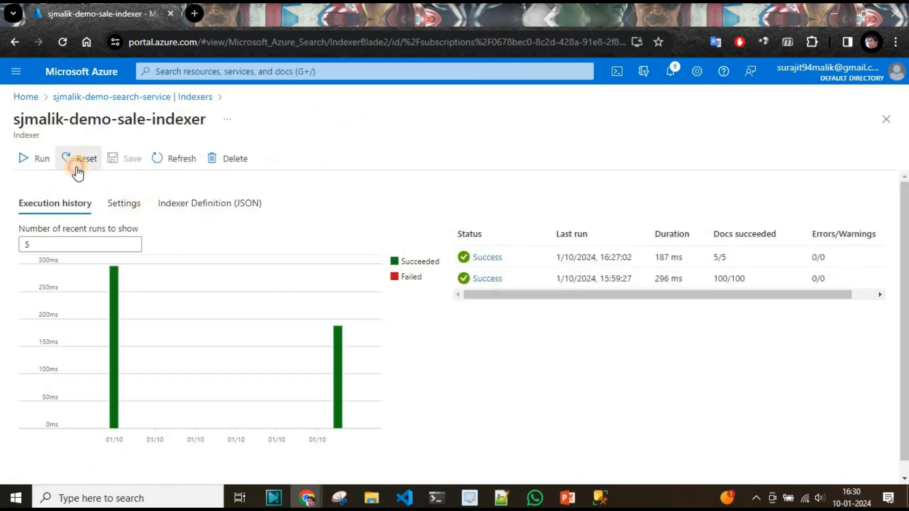
{"action": "left_click", "coordinate": [75, 166]}
{"action": "left_click", "coordinate": [45, 243]}
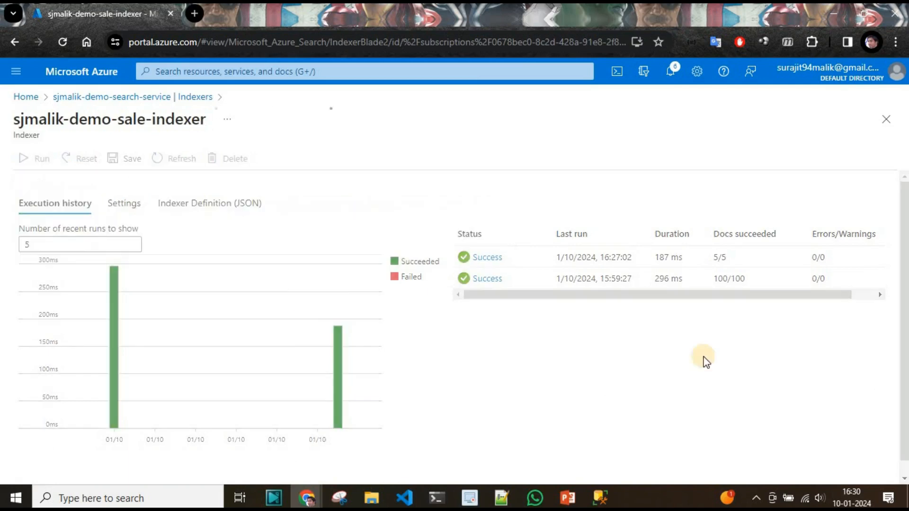
{"action": "left_click", "coordinate": [163, 159]}
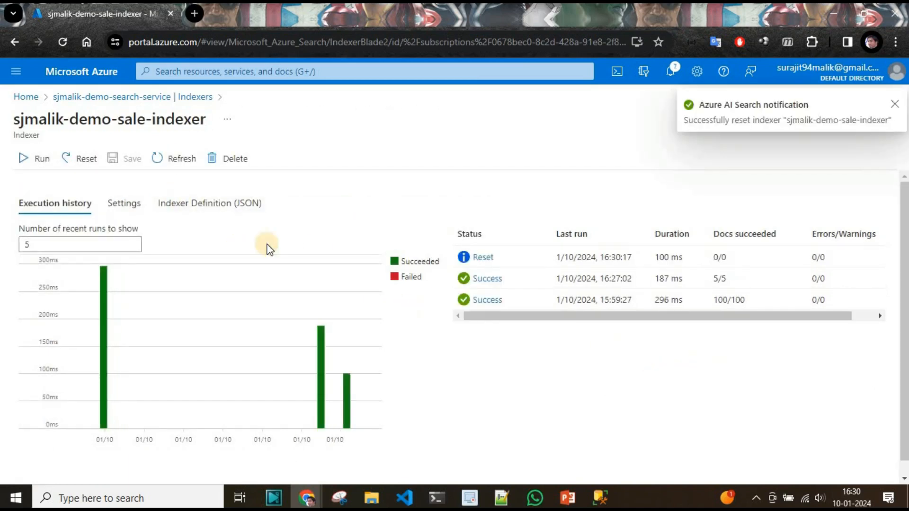
{"action": "left_click", "coordinate": [191, 165]}
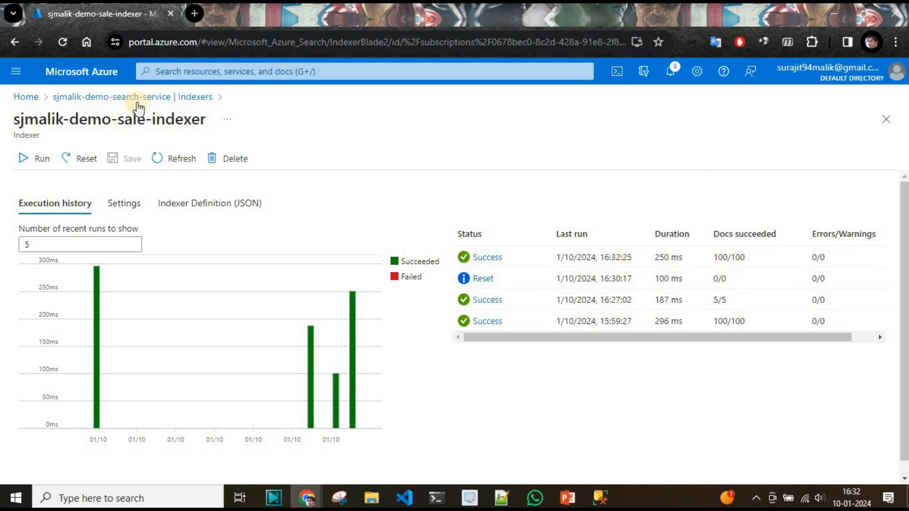
Query the sjamlik-demo-sales index for "CustomerName: Customer7" in JSON view and check the returned documents
{"action": "left_click", "coordinate": [173, 97]}
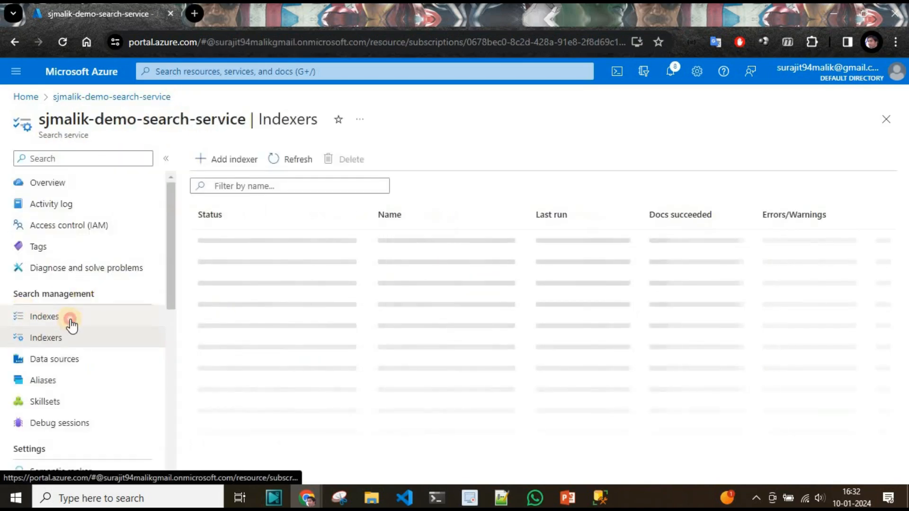
{"action": "left_click", "coordinate": [71, 324]}
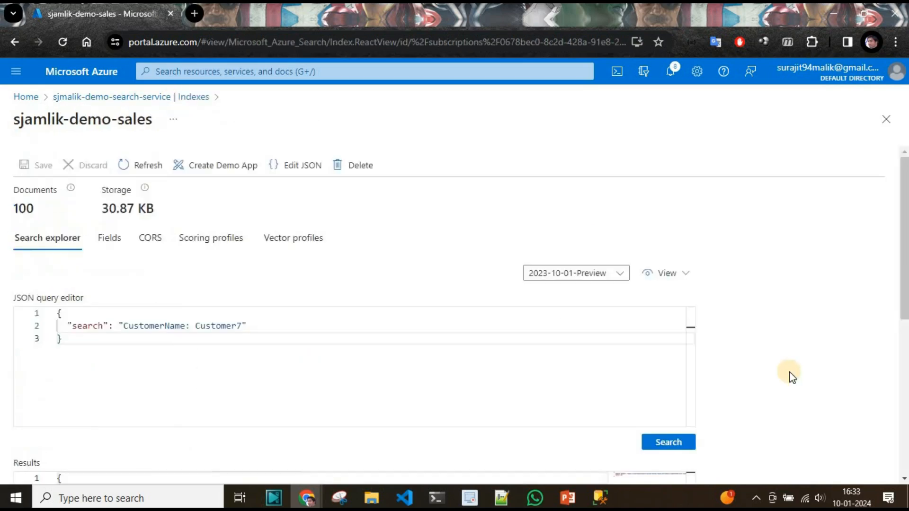
{"action": "scroll", "coordinate": [789, 375], "scroll_direction": "down", "scroll_amount": 5}
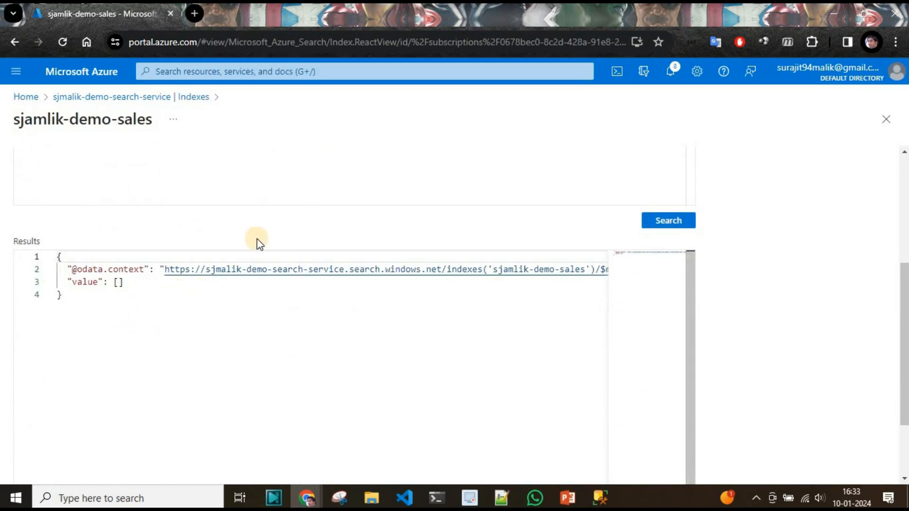
{"action": "scroll", "coordinate": [257, 242], "scroll_direction": "up", "scroll_amount": 5}
Add searchMode "any" and count true to the Customer7 JSON query, run the search and check its results
{"action": "left_click", "coordinate": [312, 330]}
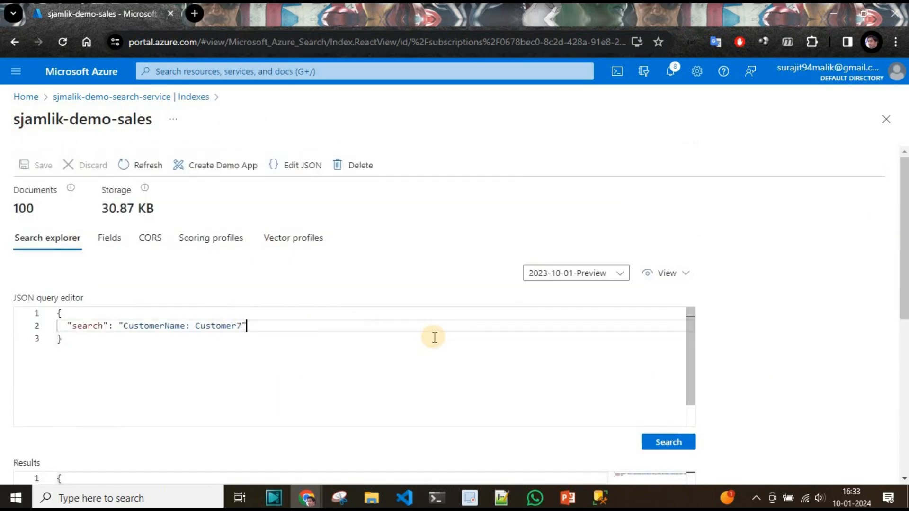
{"action": "type", "text": ","}
{"action": "key", "text": "Return"}
{"action": "type", "text": "sea"}
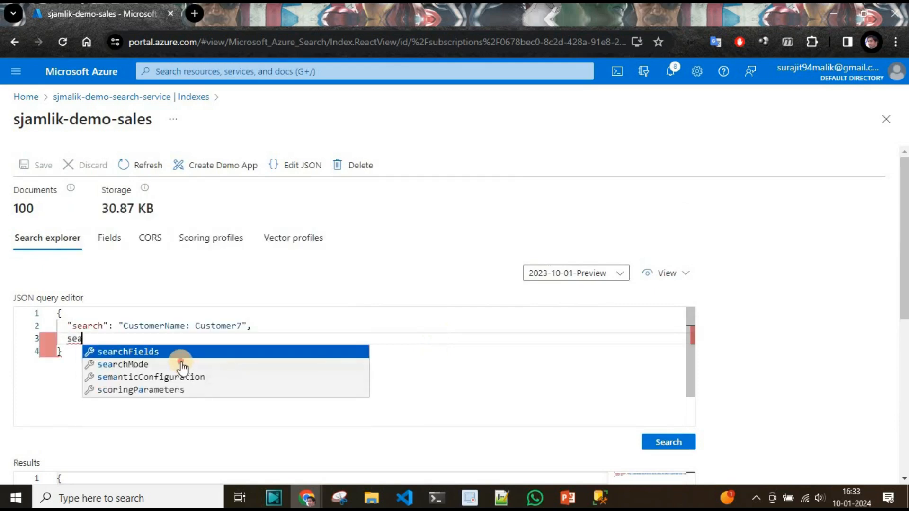
{"action": "left_click", "coordinate": [182, 364]}
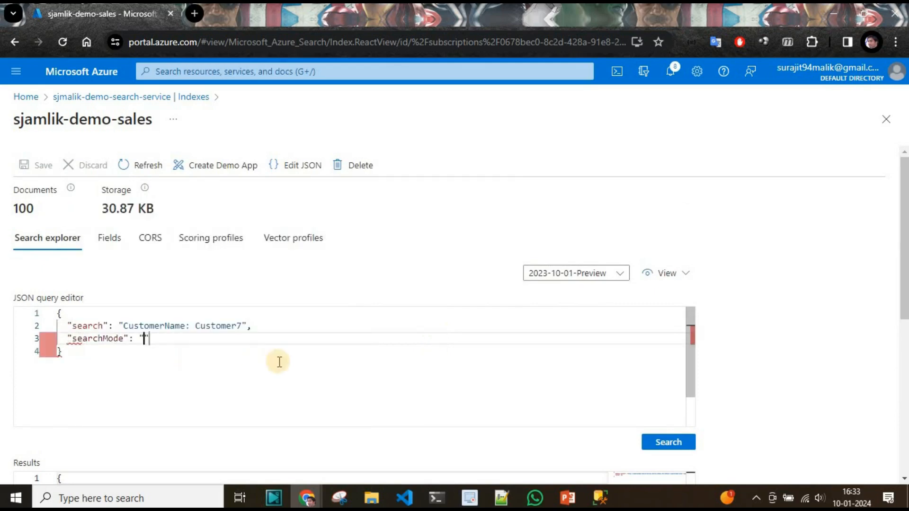
{"action": "type", "text": "any"}
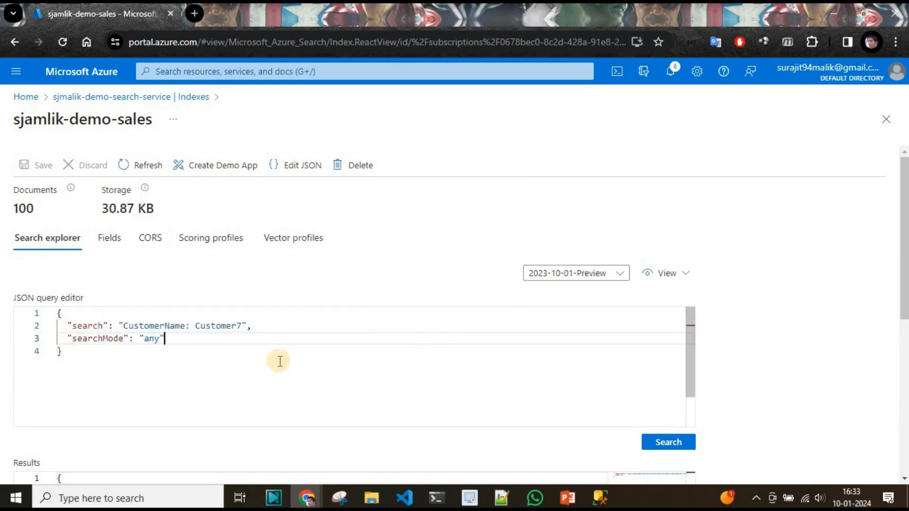
{"action": "key", "text": "Return"}
{"action": "type", "text": "cou"}
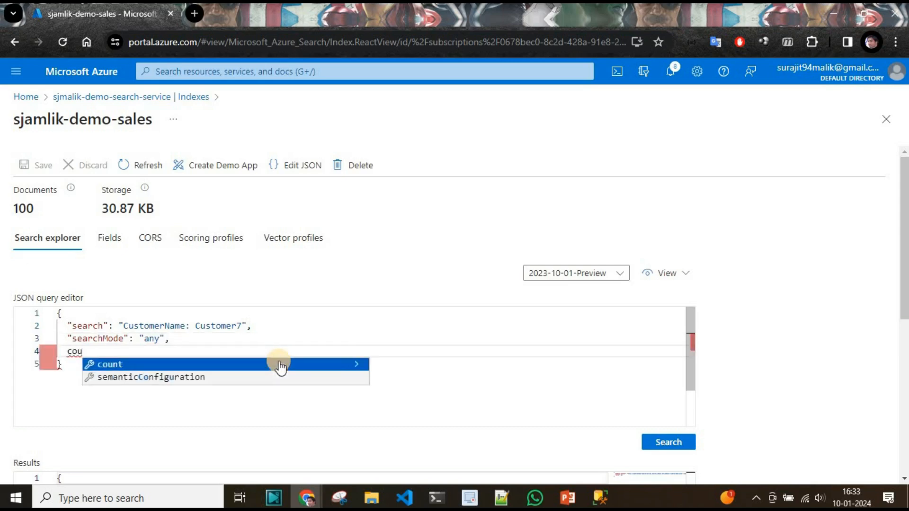
{"action": "left_click", "coordinate": [280, 364]}
{"action": "type", "text": "true"}
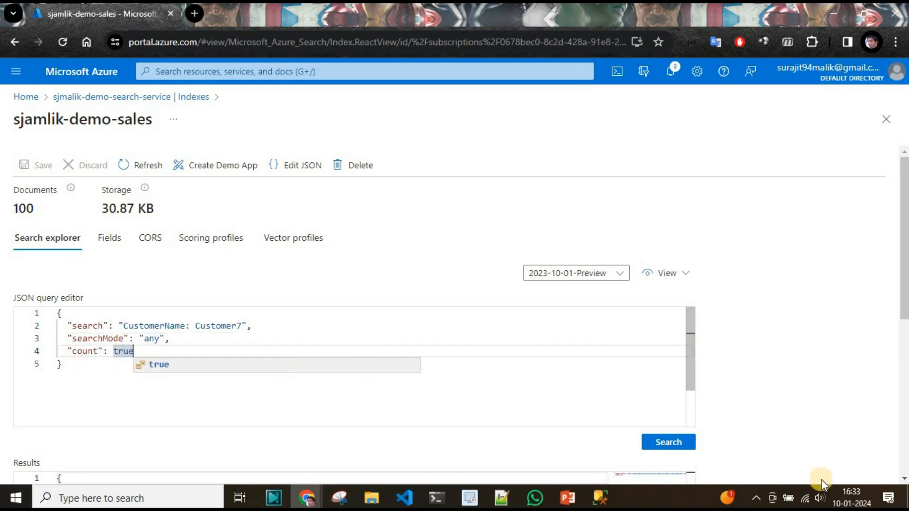
{"action": "left_click", "coordinate": [658, 441]}
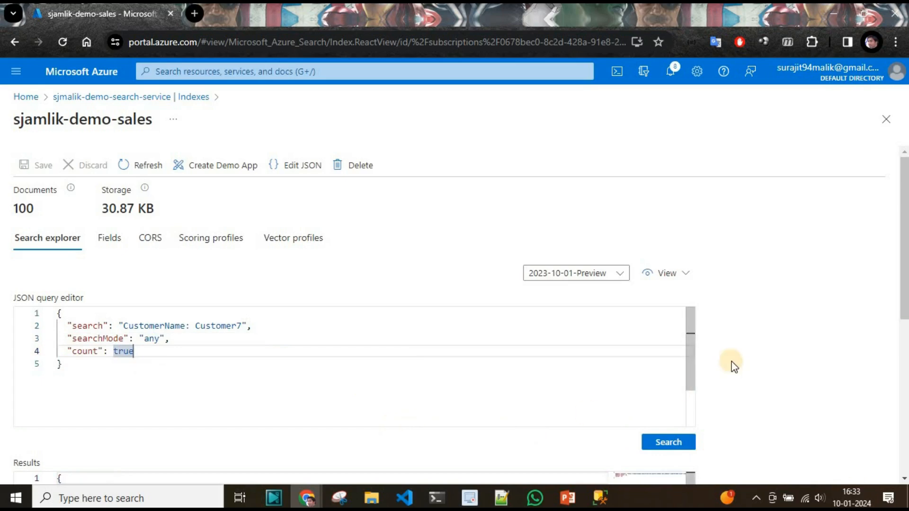
{"action": "scroll", "coordinate": [732, 365], "scroll_direction": "down", "scroll_amount": 5}
{"action": "scroll", "coordinate": [732, 365], "scroll_direction": "up", "scroll_amount": 5}
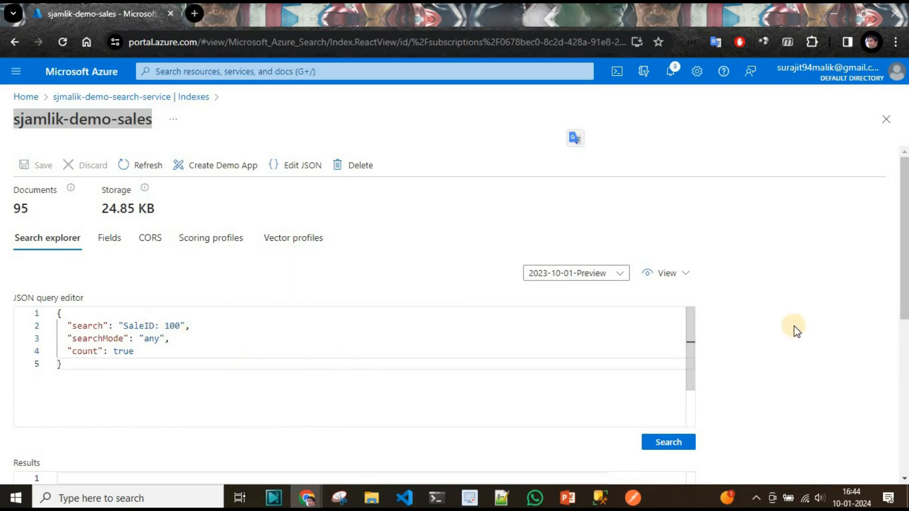
Run the JSON query for "SaleID: 100" with searchMode any and count true, and inspect the returned document
{"action": "scroll", "coordinate": [794, 326], "scroll_direction": "down", "scroll_amount": 3}
{"action": "left_click", "coordinate": [688, 331]}
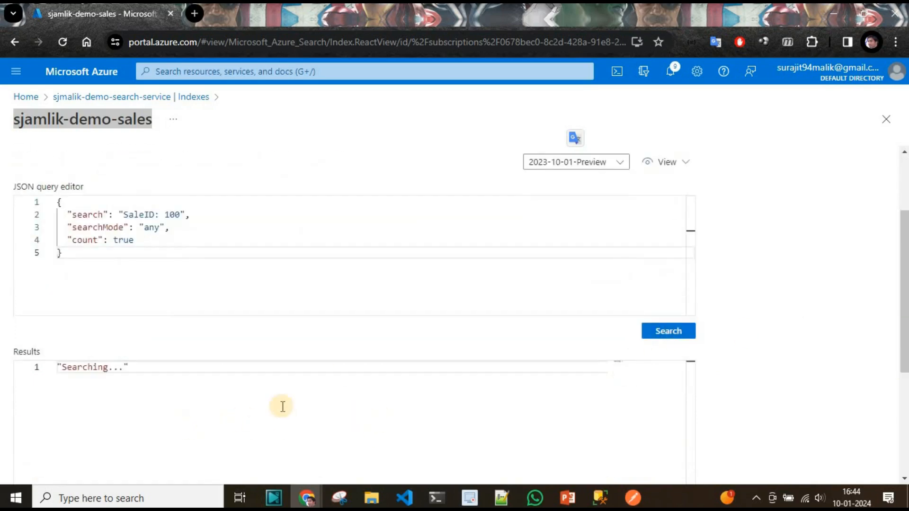
{"action": "scroll", "coordinate": [719, 391], "scroll_direction": "down", "scroll_amount": 3}
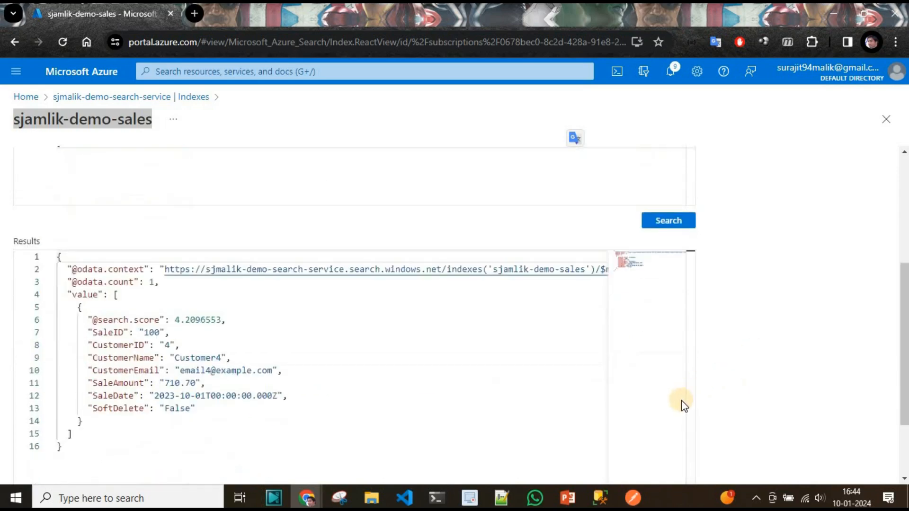
{"action": "scroll", "coordinate": [810, 369], "scroll_direction": "up", "scroll_amount": 6}
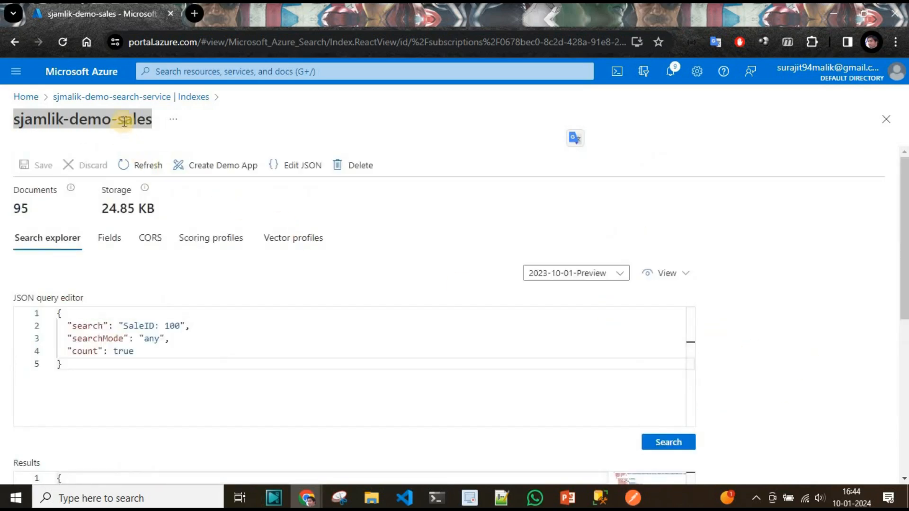
Open the API keys page of sjmalik-demo-search-service to review its access control and admin keys
{"action": "left_click", "coordinate": [134, 98]}
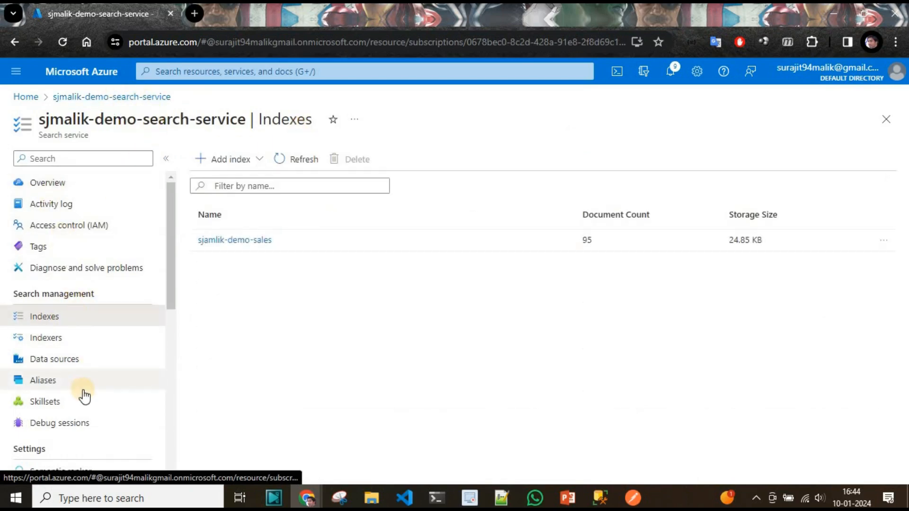
{"action": "scroll", "coordinate": [78, 374], "scroll_direction": "down", "scroll_amount": 2}
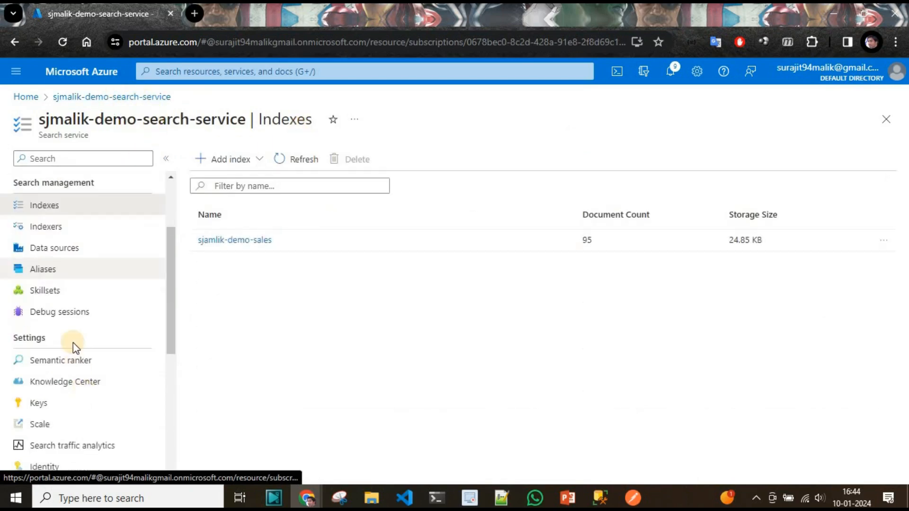
{"action": "left_click", "coordinate": [43, 403]}
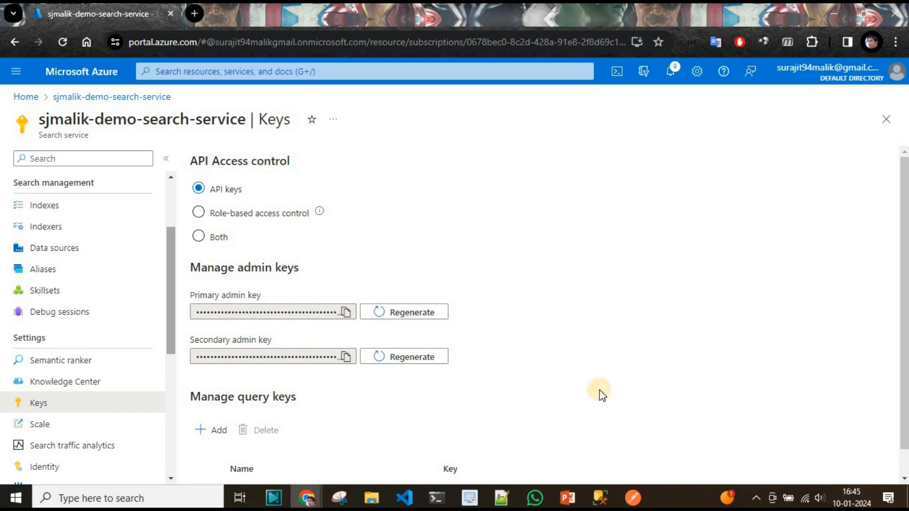
Switch to Postman and examine the POST request URL, checking its search service host against the Azure portal
{"action": "key", "text": "alt+Tab"}
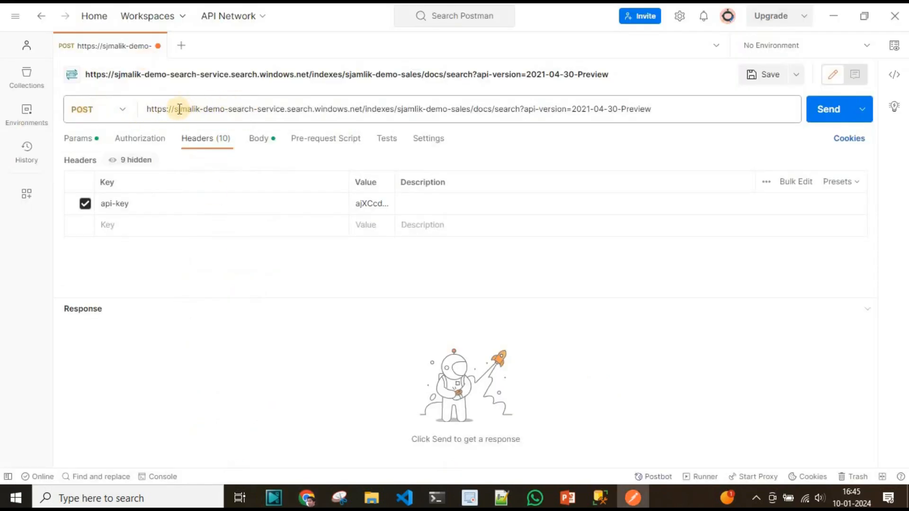
{"action": "left_click_drag", "start_coordinate": [180, 111], "coordinate": [228, 110]}
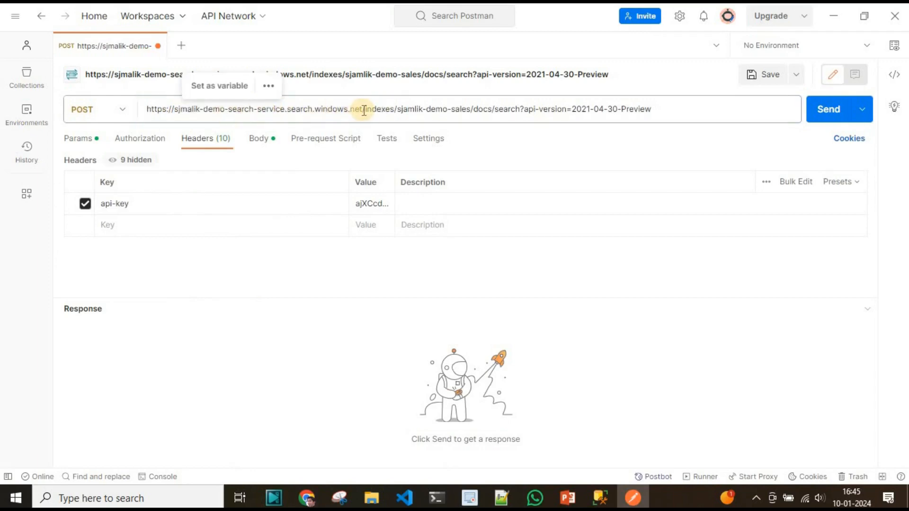
{"action": "left_click", "coordinate": [259, 111]}
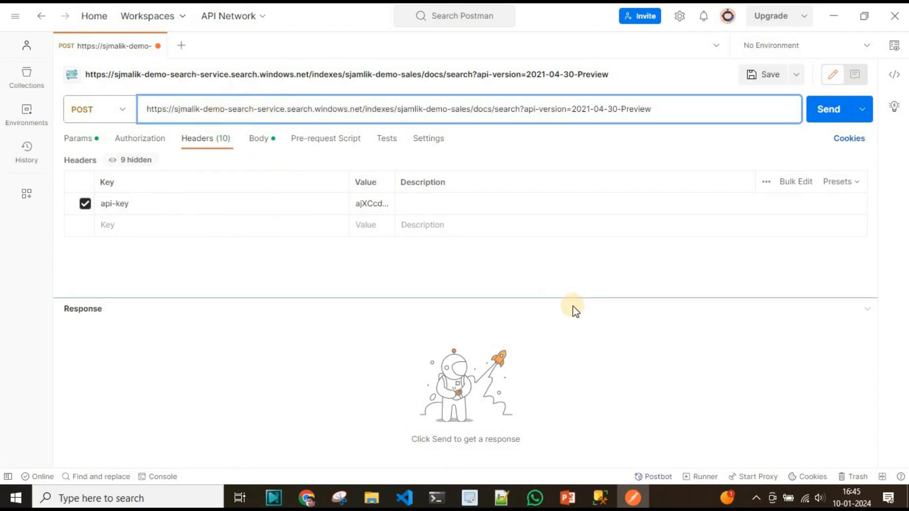
{"action": "key", "text": "alt+Tab"}
{"action": "key", "text": "alt+Tab"}
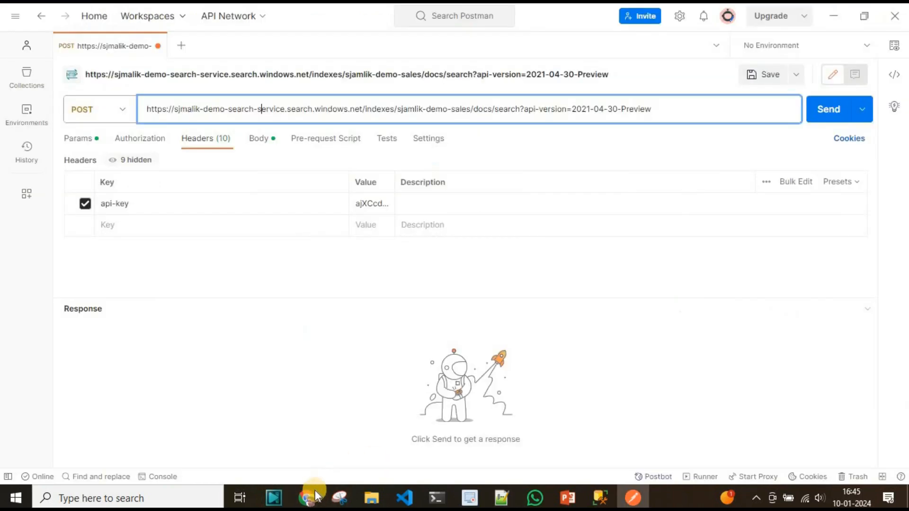
{"action": "mouse_move", "coordinate": [307, 498]}
{"action": "left_click", "coordinate": [379, 431]}
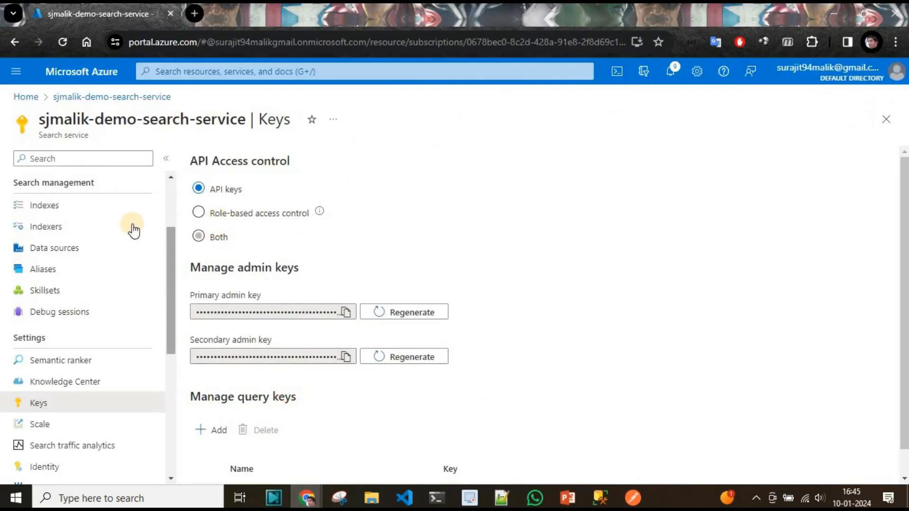
{"action": "left_click", "coordinate": [62, 207]}
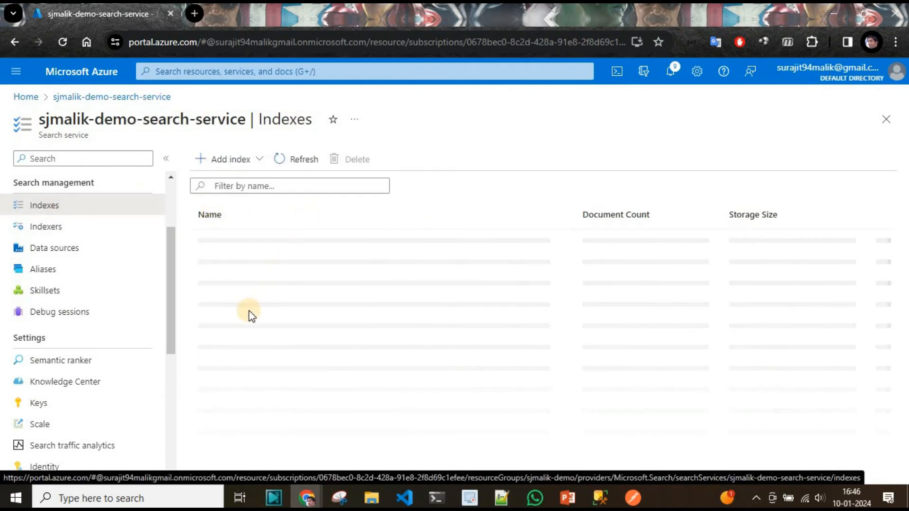
{"action": "left_click", "coordinate": [243, 241]}
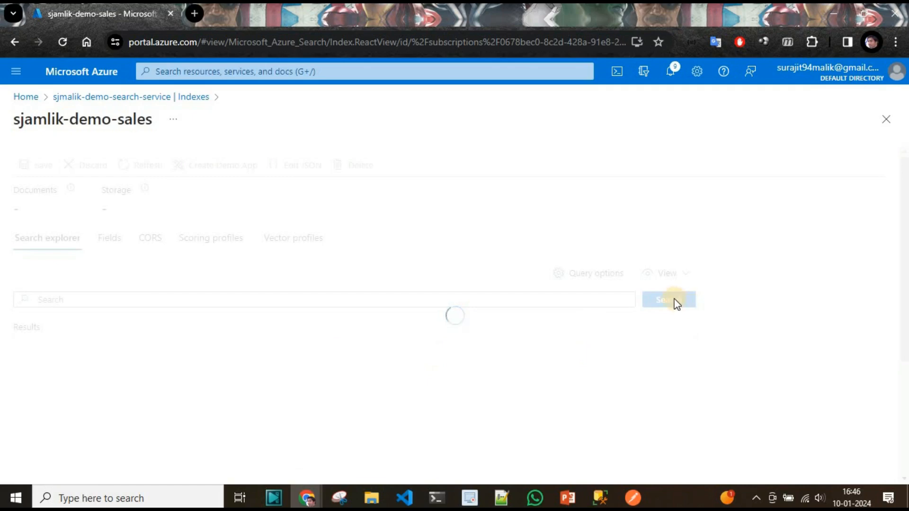
{"action": "left_click", "coordinate": [674, 303]}
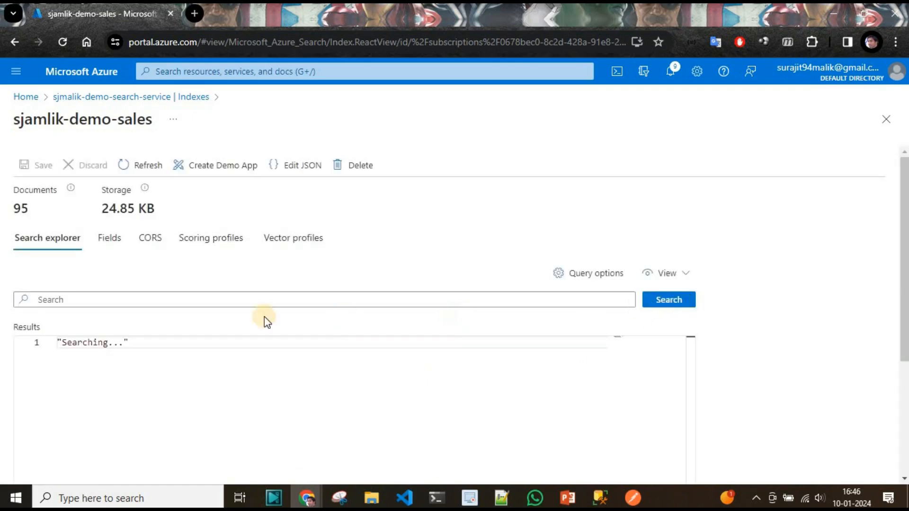
{"action": "scroll", "coordinate": [490, 225], "scroll_direction": "down", "scroll_amount": 2}
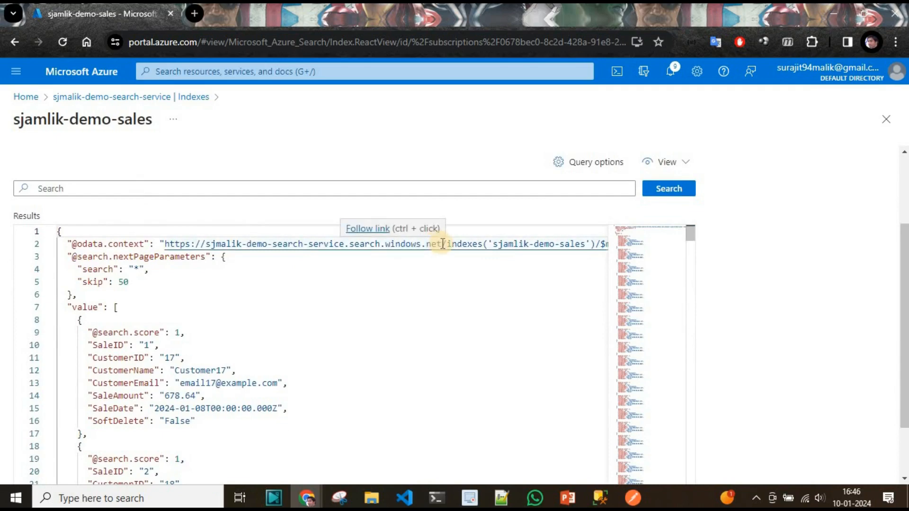
{"action": "key", "text": "alt+Tab"}
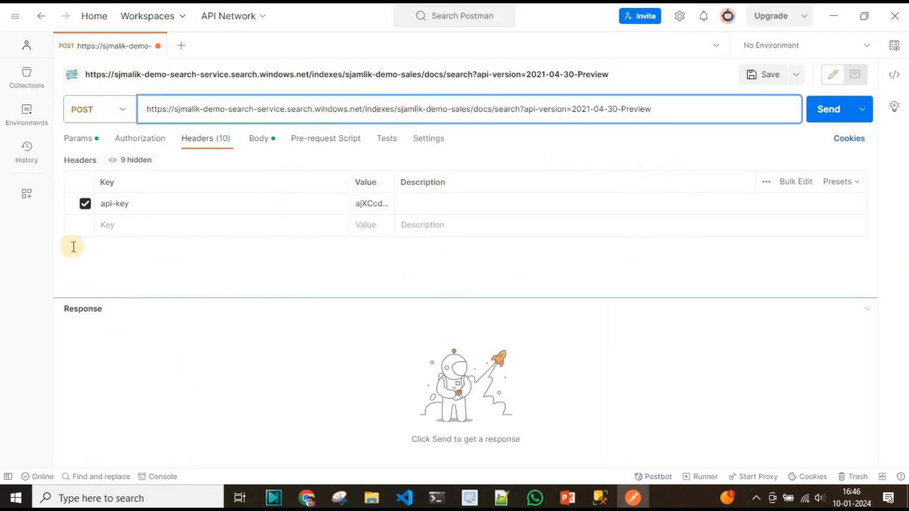
{"action": "key", "text": "alt+Tab"}
{"action": "key", "text": "alt+Tab"}
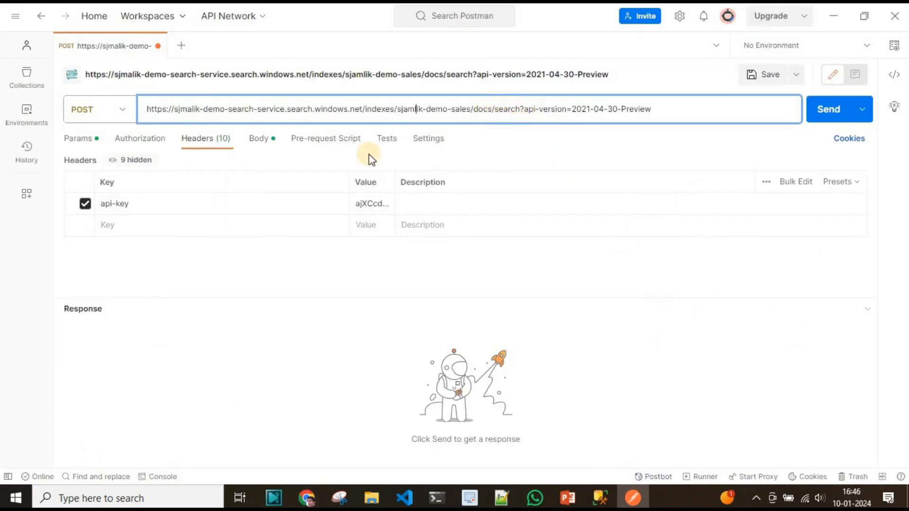
Review the Postman request's api-version query parameter and its raw JSON body
{"action": "left_click", "coordinate": [79, 138]}
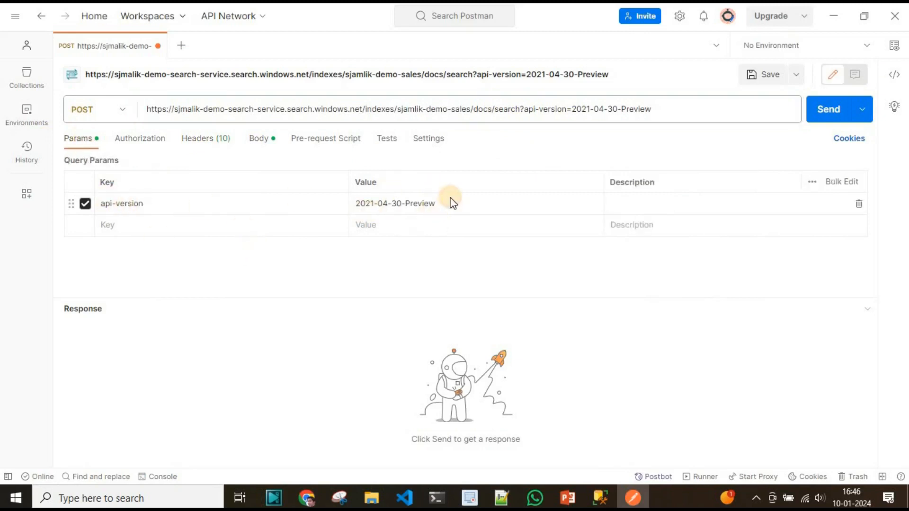
{"action": "left_click", "coordinate": [582, 156]}
{"action": "left_click", "coordinate": [259, 139]}
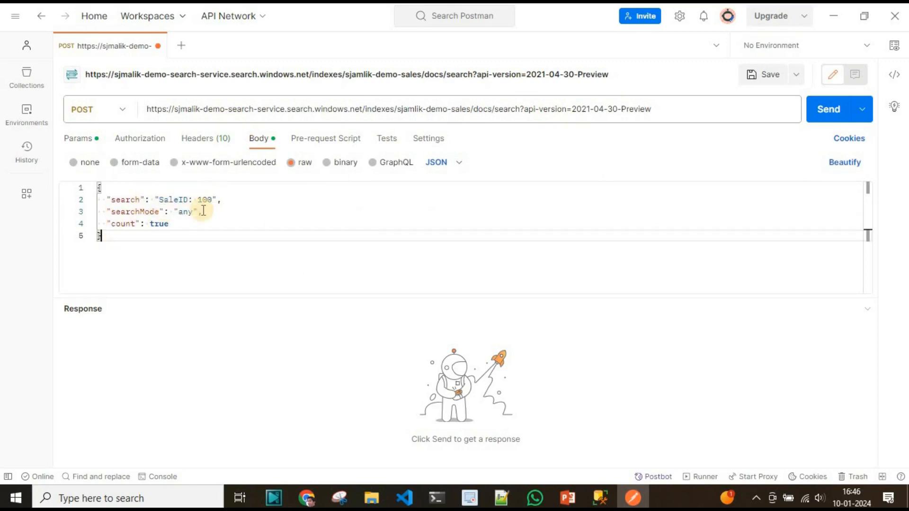
{"action": "key", "text": "alt+Tab"}
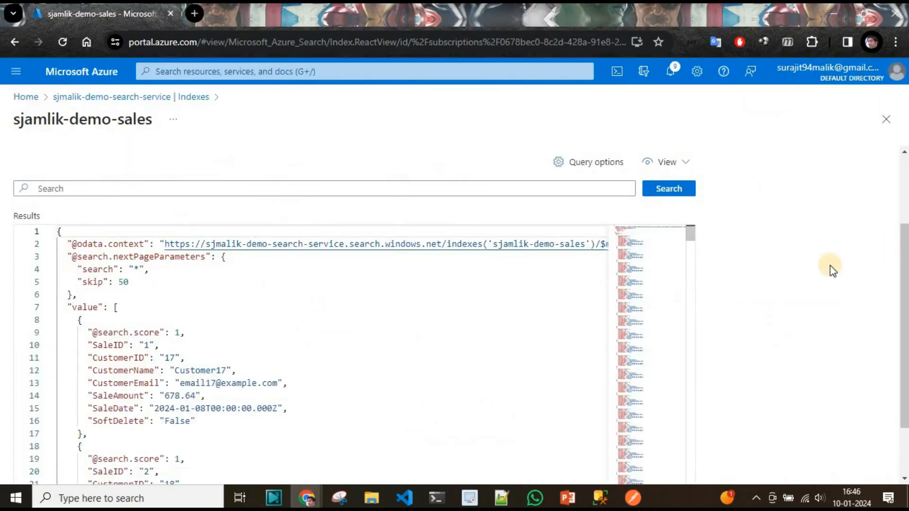
{"action": "scroll", "coordinate": [775, 281], "scroll_direction": "up", "scroll_amount": 2}
{"action": "key", "text": "alt+Tab"}
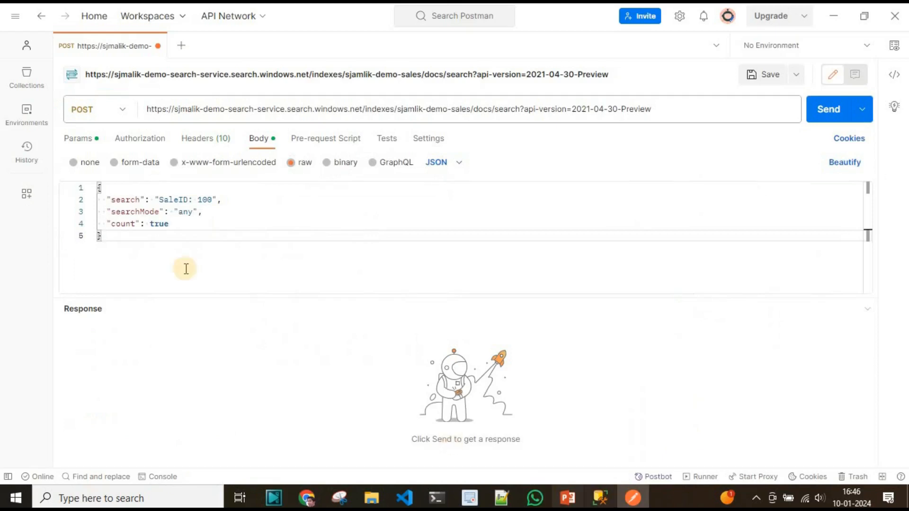
Copy the "SaleID: 100" request body from Postman into the Azure index's JSON query editor, run the search and inspect the result
{"action": "left_click", "coordinate": [127, 234]}
{"action": "key", "text": "ctrl+a"}
{"action": "key", "text": "alt+Tab"}
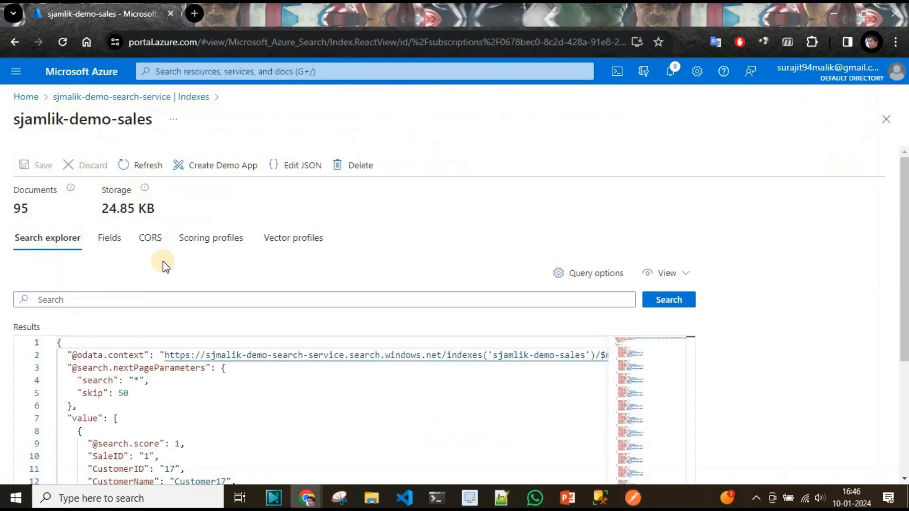
{"action": "left_click", "coordinate": [665, 273]}
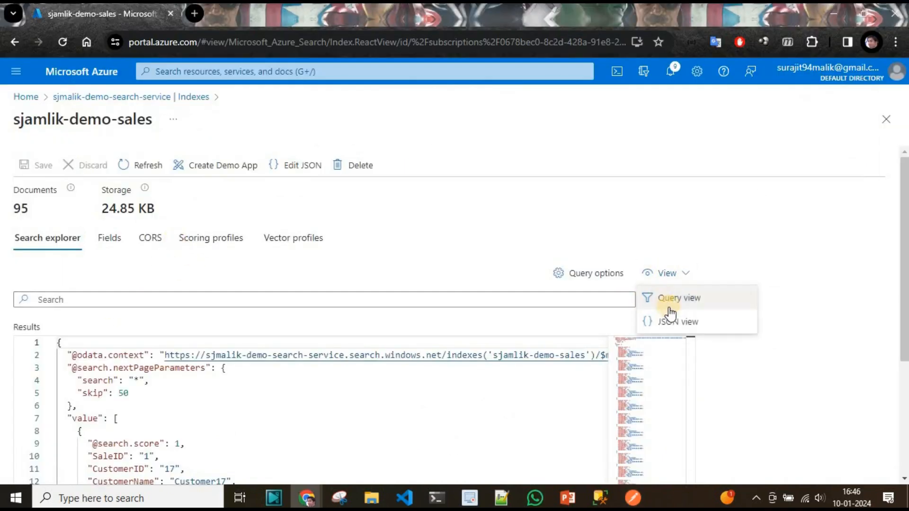
{"action": "left_click", "coordinate": [679, 320]}
{"action": "left_click", "coordinate": [183, 351]}
{"action": "key", "text": "ctrl+a"}
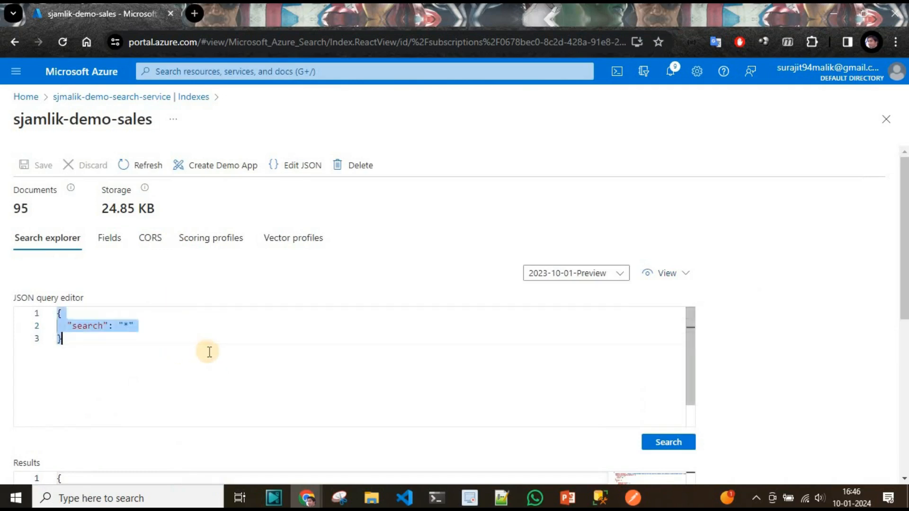
{"action": "type", "text": "{   \"search\": \"SaleID: 100\",   \"searchMode\": \"any\",   \"count\": true }"}
{"action": "left_click", "coordinate": [655, 440]}
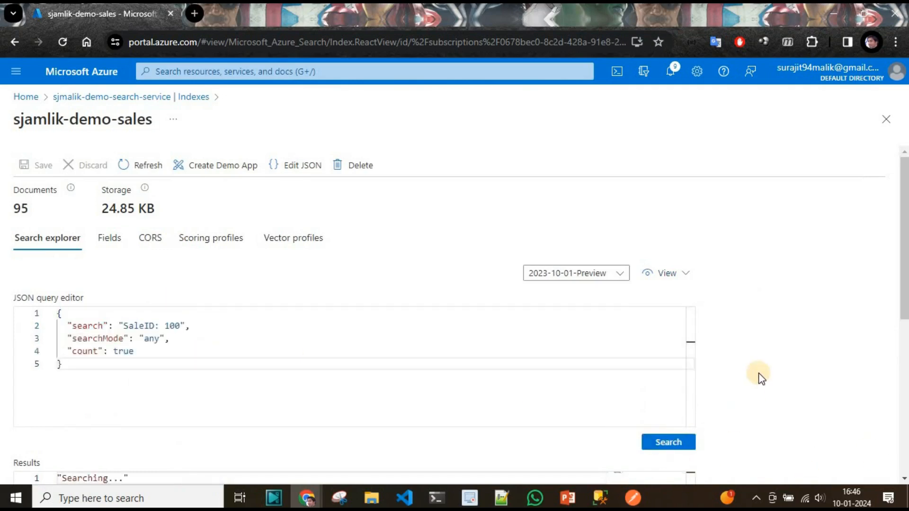
{"action": "scroll", "coordinate": [759, 375], "scroll_direction": "down", "scroll_amount": 3}
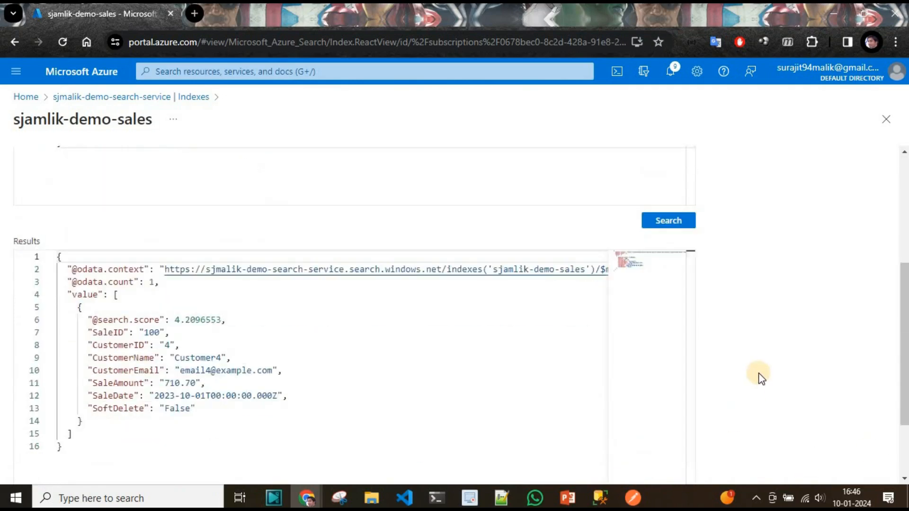
Send the "SaleID: 100" POST request from Postman and compare the response with the Azure portal result
{"action": "key", "text": "alt+Tab"}
{"action": "left_click", "coordinate": [821, 110]}
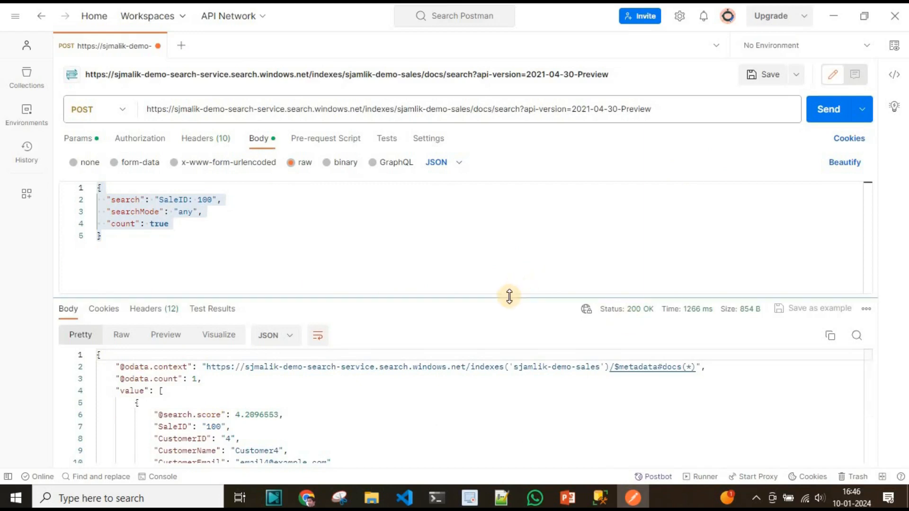
{"action": "left_click_drag", "start_coordinate": [521, 217], "coordinate": [520, 215]}
{"action": "key", "text": "alt+Tab"}
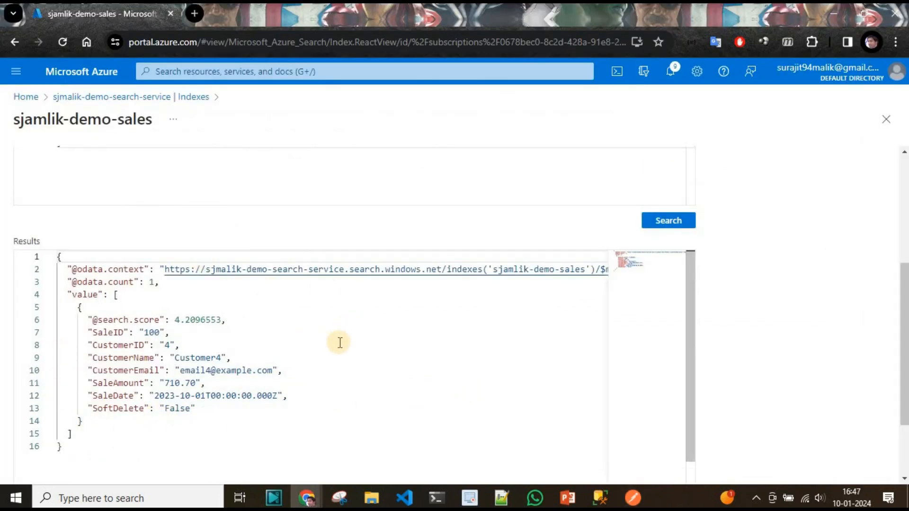
In Postman, send the request with search "SaleID: 100, SaleID: 99" and review the returned documents
{"action": "key", "text": "alt+Tab"}
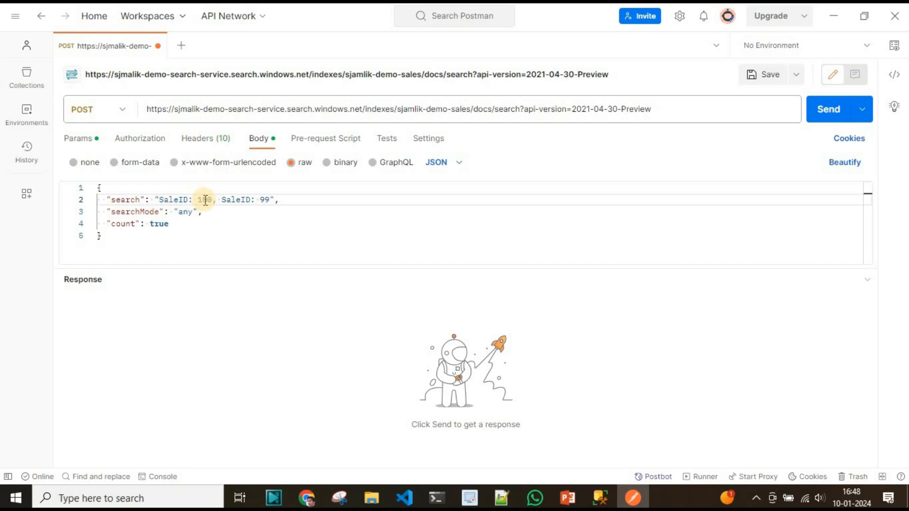
{"action": "left_click", "coordinate": [821, 116]}
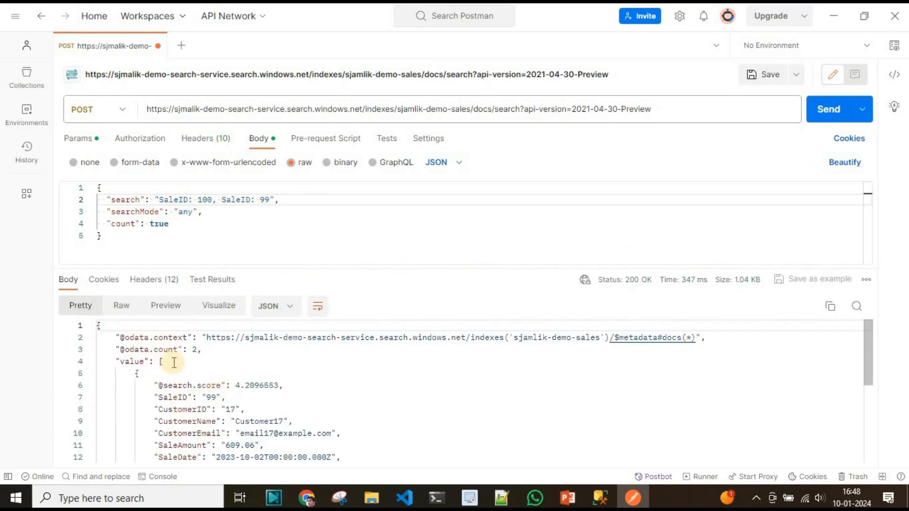
{"action": "scroll", "coordinate": [257, 414], "scroll_direction": "down", "scroll_amount": 5}
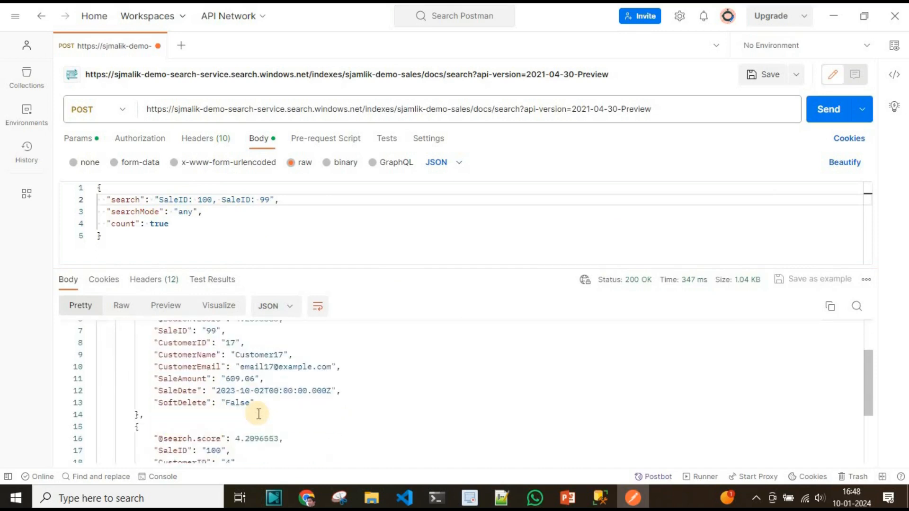
{"action": "scroll", "coordinate": [260, 396], "scroll_direction": "up", "scroll_amount": 5}
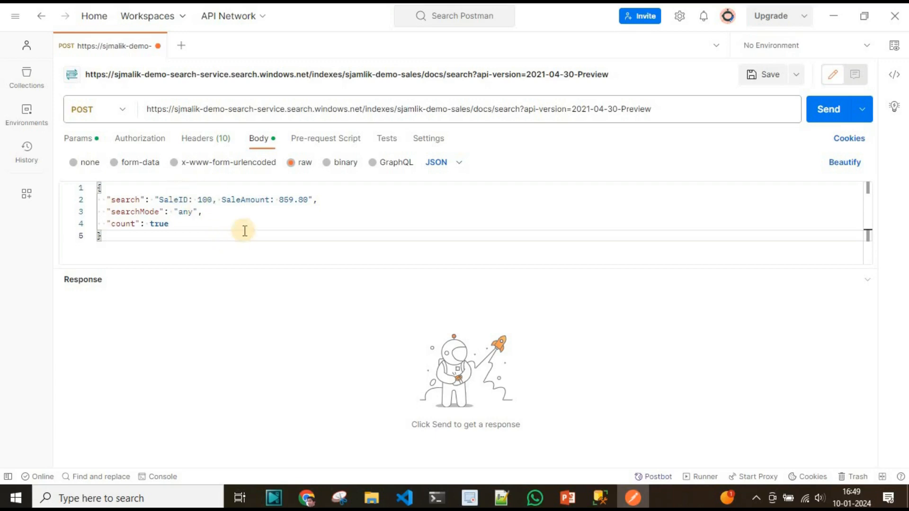
Send the request with search "SaleID: 100, SaleAmount: 859.80", searchMode any and count true, and review the returned documents
{"action": "left_click", "coordinate": [831, 110]}
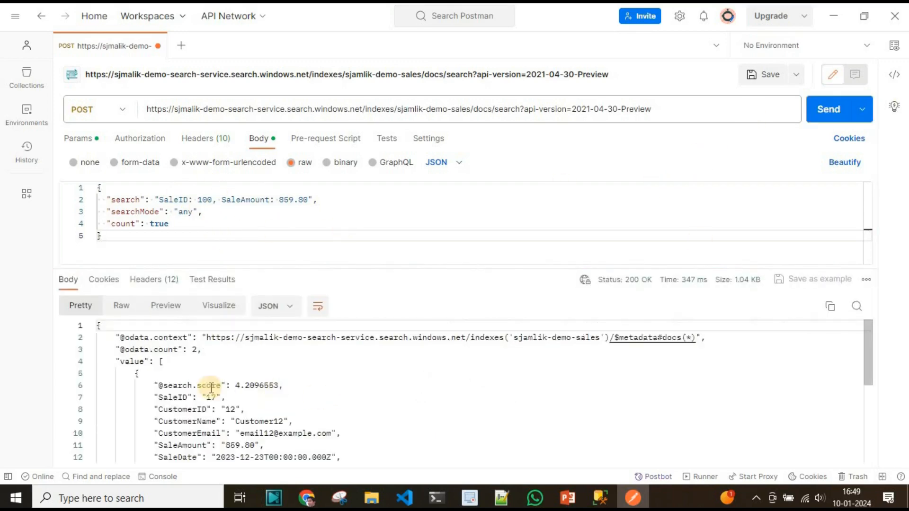
{"action": "scroll", "coordinate": [289, 403], "scroll_direction": "down", "scroll_amount": 1}
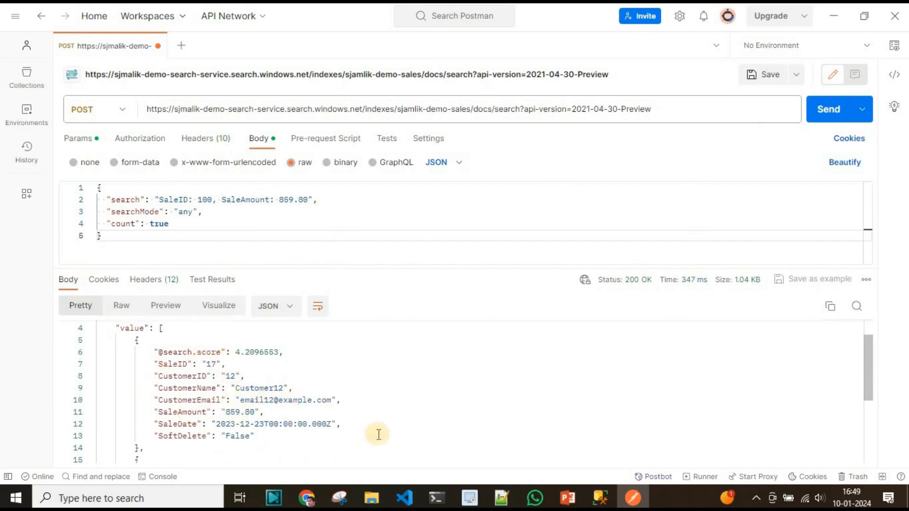
{"action": "scroll", "coordinate": [402, 428], "scroll_direction": "down", "scroll_amount": 2}
{"action": "scroll", "coordinate": [401, 428], "scroll_direction": "down", "scroll_amount": 2}
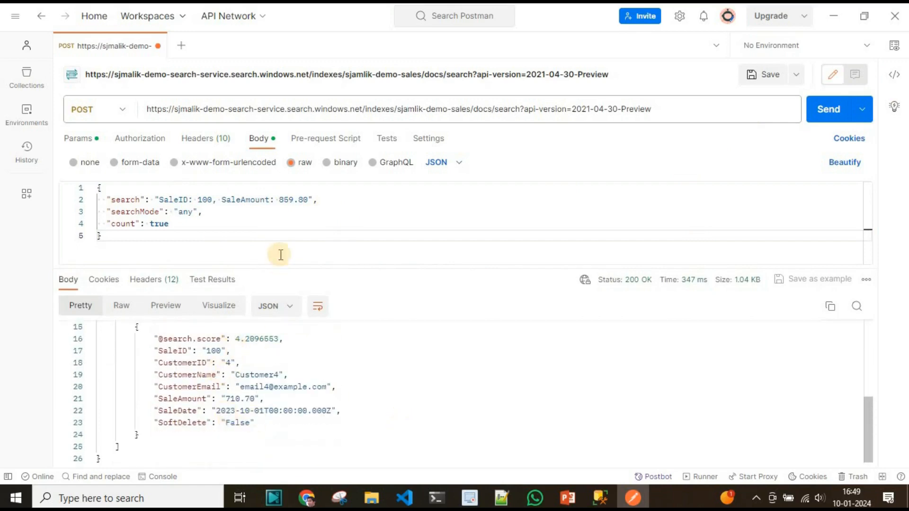
Copy the "SaleID: 100, SaleAmount: 859.80" body into the Azure JSON query editor, run the search and check the documents
{"action": "key", "text": "ctrl+a"}
{"action": "key", "text": "ctrl+c"}
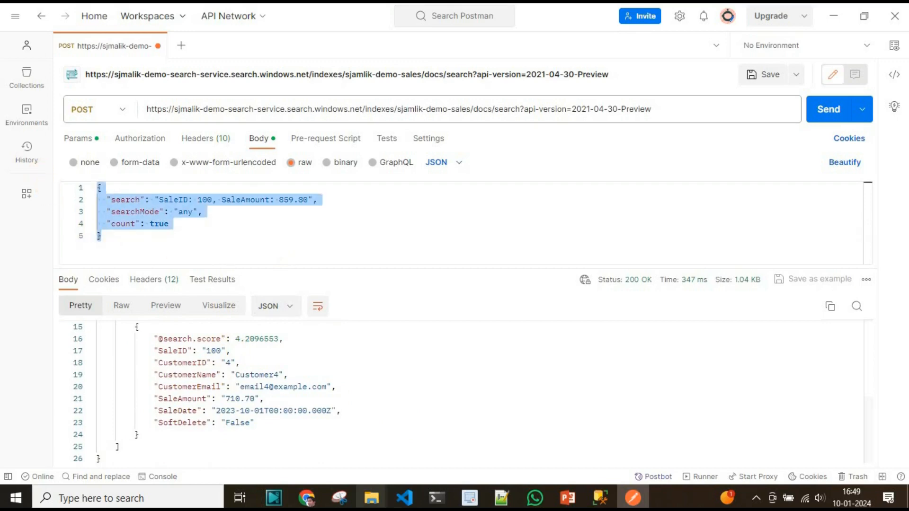
{"action": "mouse_move", "coordinate": [307, 498]}
{"action": "left_click", "coordinate": [364, 417]}
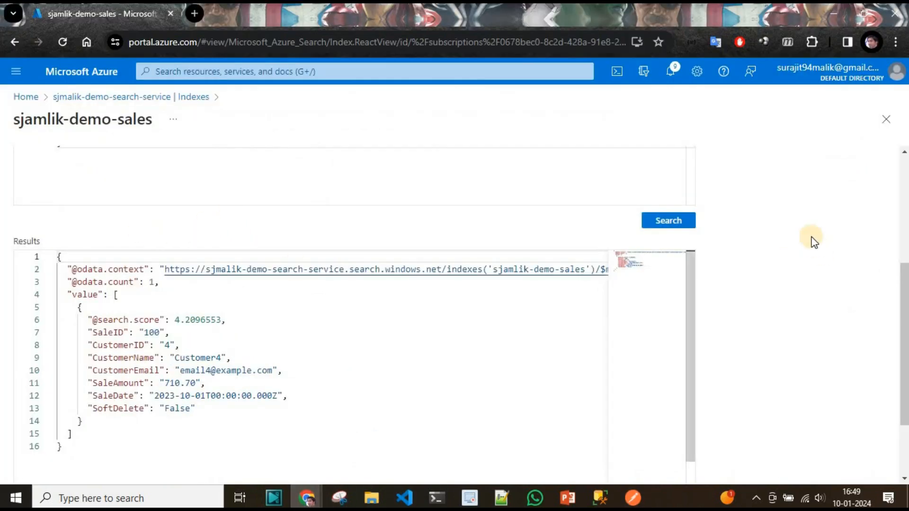
{"action": "scroll", "coordinate": [813, 241], "scroll_direction": "up", "scroll_amount": 5}
{"action": "left_click", "coordinate": [61, 367]}
{"action": "key", "text": "ctrl+a"}
{"action": "key", "text": "ctrl+v"}
{"action": "left_click", "coordinate": [661, 436]}
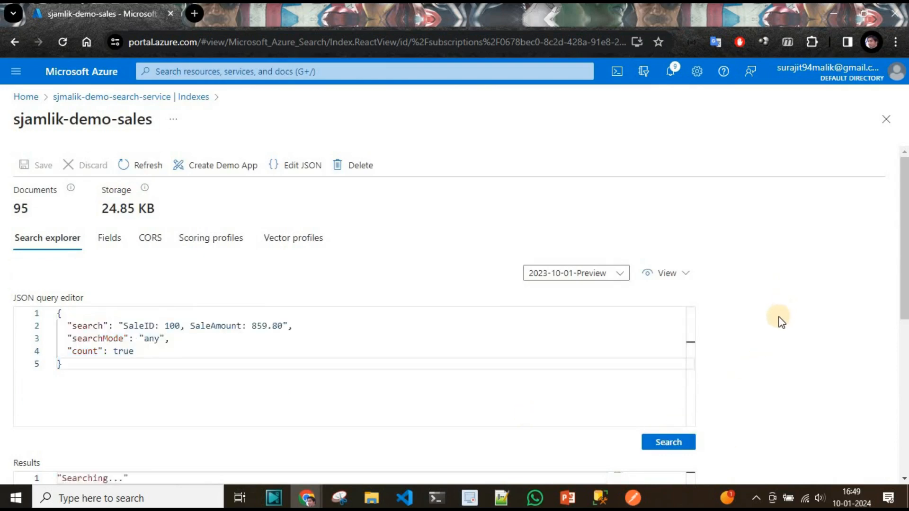
{"action": "scroll", "coordinate": [779, 322], "scroll_direction": "down", "scroll_amount": 6}
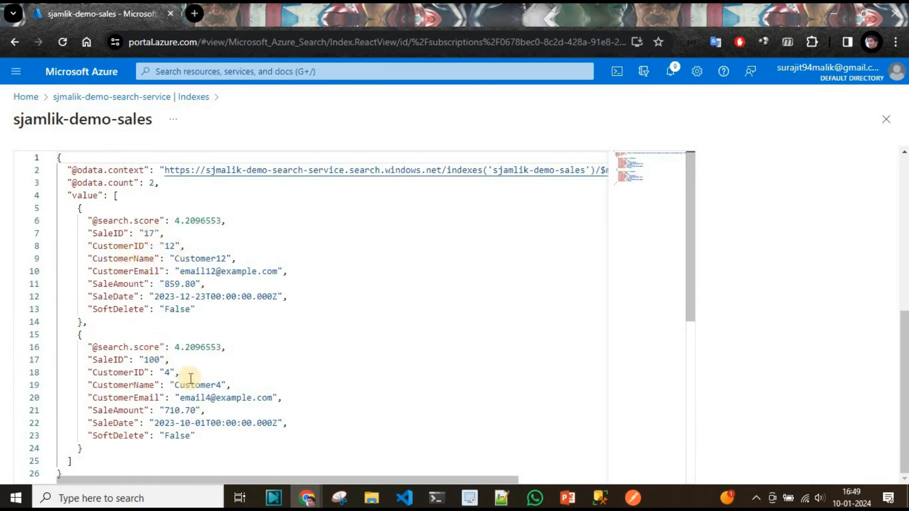
Return to Postman and replace the request body with the filter "SaleID eq '100'" and count true
{"action": "key", "text": "alt+Tab"}
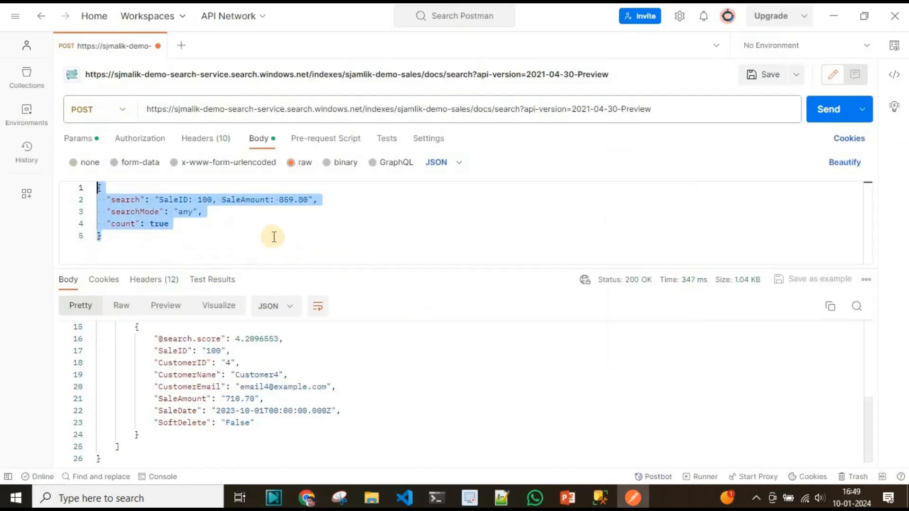
{"action": "left_click", "coordinate": [274, 235]}
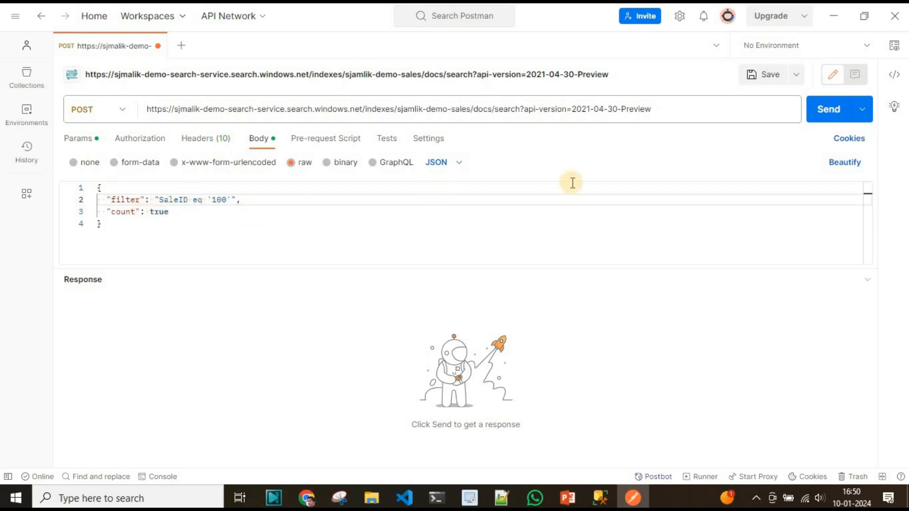
Send the request with the filter "SaleID eq '100'" and review the returned documents
{"action": "left_click", "coordinate": [828, 110]}
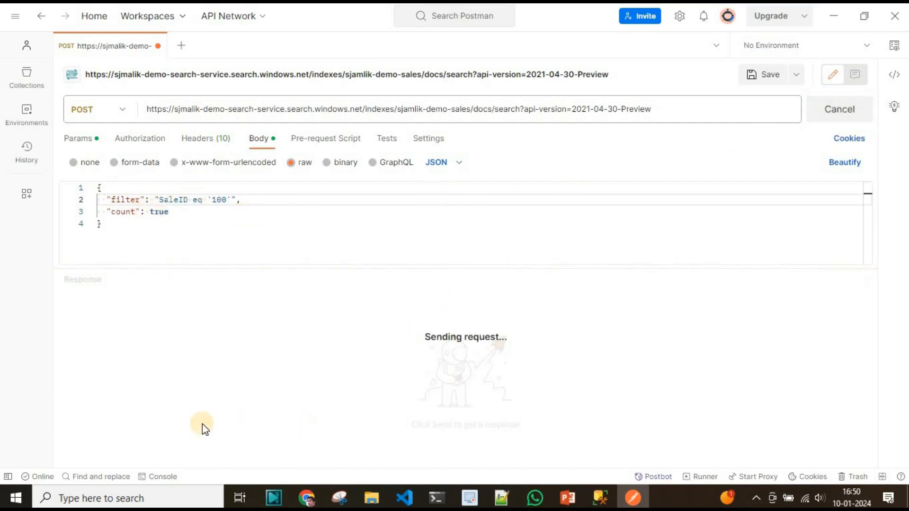
{"action": "scroll", "coordinate": [301, 402], "scroll_direction": "down", "scroll_amount": 2}
{"action": "scroll", "coordinate": [291, 389], "scroll_direction": "up", "scroll_amount": 1}
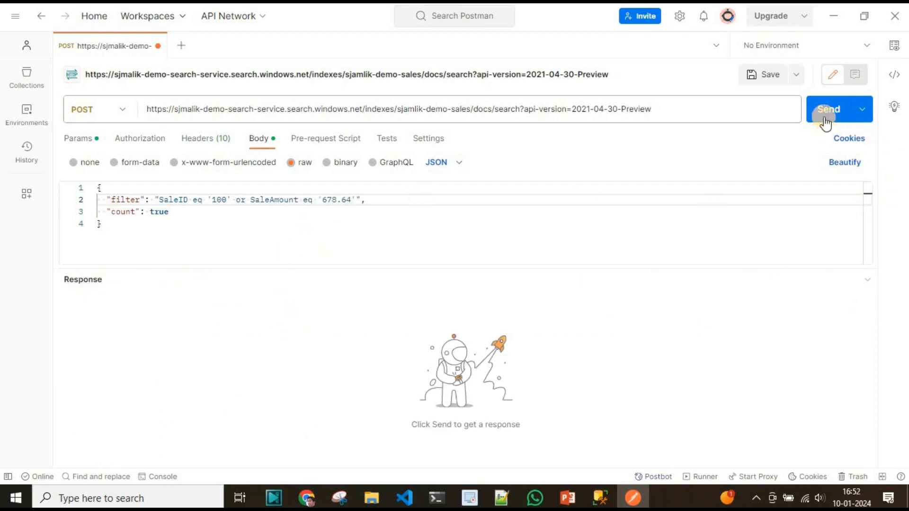
Send the request with the filter "SaleID eq '100' or SaleAmount eq '678.64'" and review the returned documents
{"action": "left_click", "coordinate": [825, 119]}
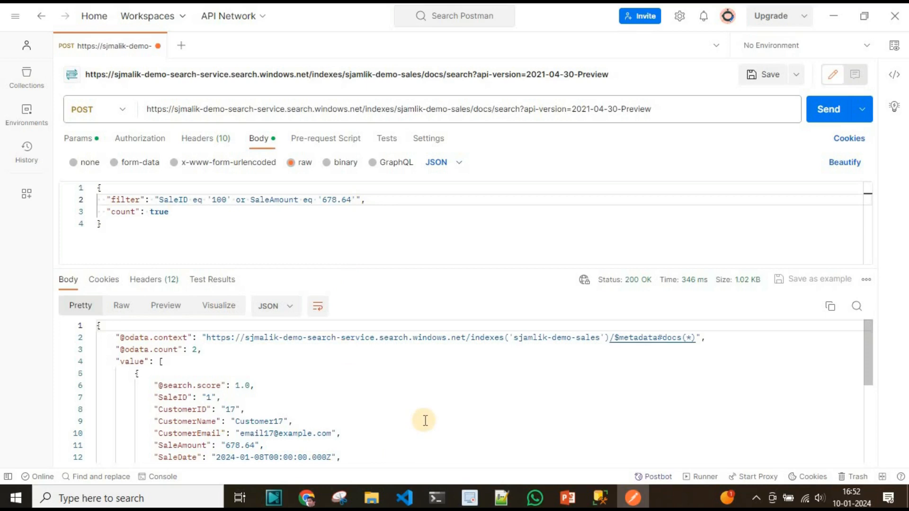
{"action": "scroll", "coordinate": [425, 420], "scroll_direction": "down", "scroll_amount": 4}
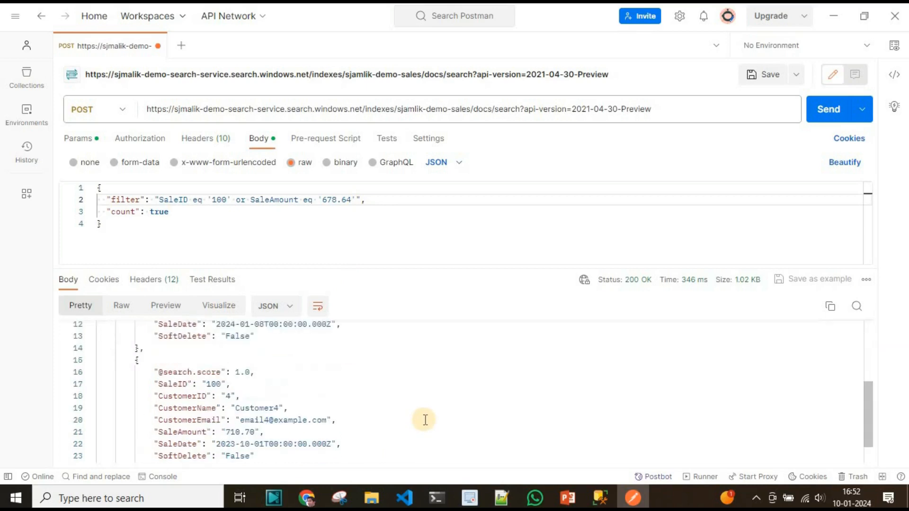
{"action": "scroll", "coordinate": [425, 420], "scroll_direction": "down", "scroll_amount": 1}
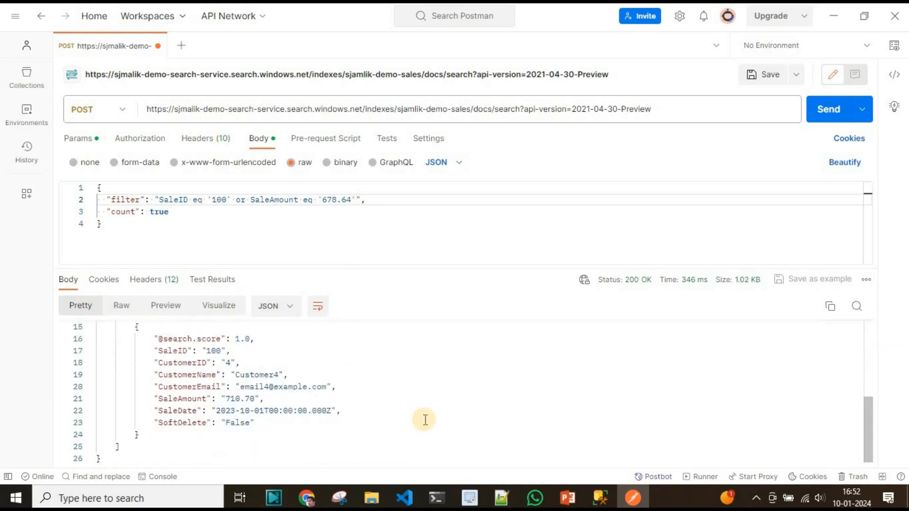
{"action": "scroll", "coordinate": [426, 420], "scroll_direction": "up", "scroll_amount": 3}
{"action": "scroll", "coordinate": [425, 420], "scroll_direction": "down", "scroll_amount": 3}
{"action": "scroll", "coordinate": [425, 419], "scroll_direction": "up", "scroll_amount": 4}
{"action": "left_click_drag", "start_coordinate": [250, 419], "coordinate": [288, 419]}
{"action": "left_click", "coordinate": [348, 408]}
Change the filter's "or" operator to "and" in the request body and send the request
{"action": "left_click", "coordinate": [250, 198]}
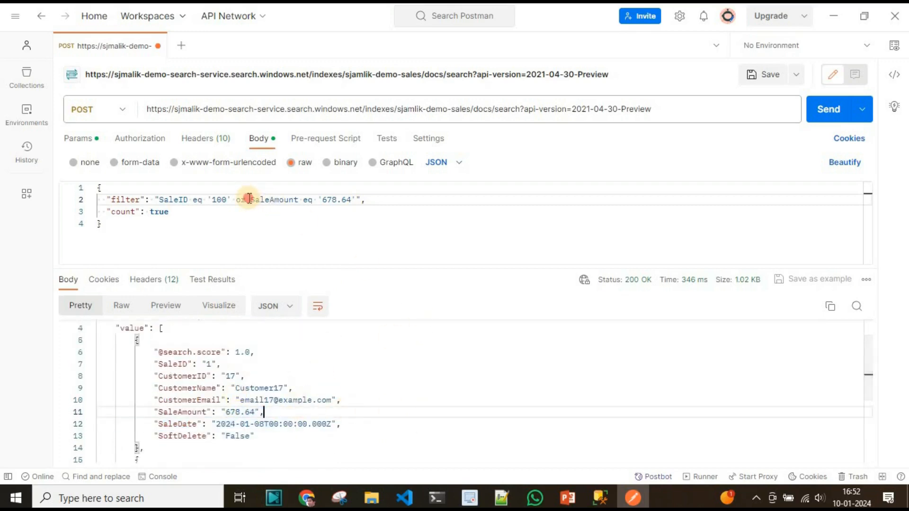
{"action": "key", "text": "Left"}
{"action": "key", "text": "BackSpace"}
{"action": "key", "text": "BackSpace"}
{"action": "type", "text": "and"}
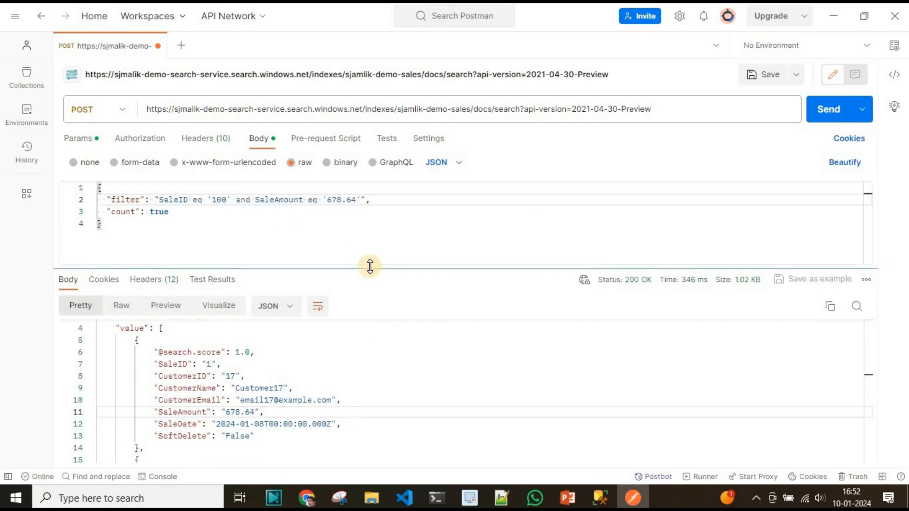
{"action": "left_click", "coordinate": [826, 110]}
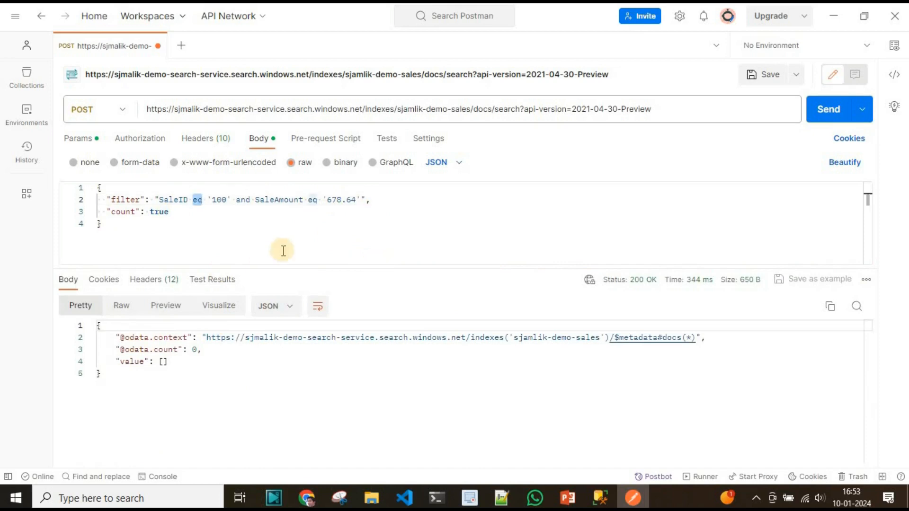
Reduce the filter to "SaleID ne '100'", send the request and review the start of the response
{"action": "type", "text": "ne"}
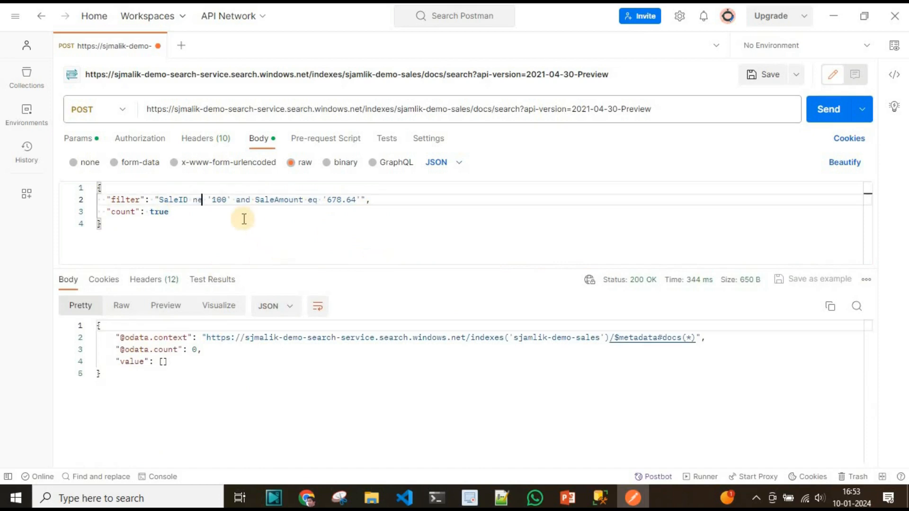
{"action": "left_click_drag", "start_coordinate": [232, 199], "coordinate": [366, 199]}
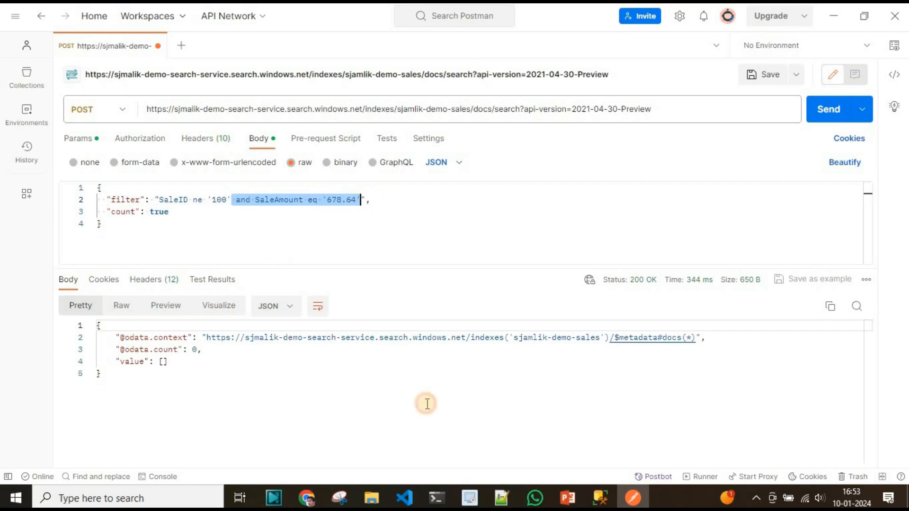
{"action": "key", "text": "BackSpace"}
{"action": "left_click", "coordinate": [852, 118]}
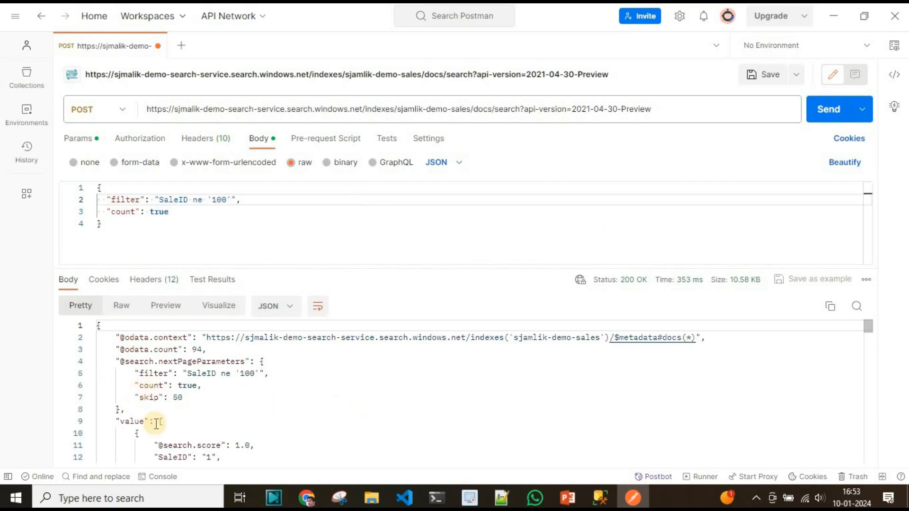
{"action": "scroll", "coordinate": [307, 405], "scroll_direction": "down", "scroll_amount": 1}
{"action": "scroll", "coordinate": [307, 405], "scroll_direction": "down", "scroll_amount": 1}
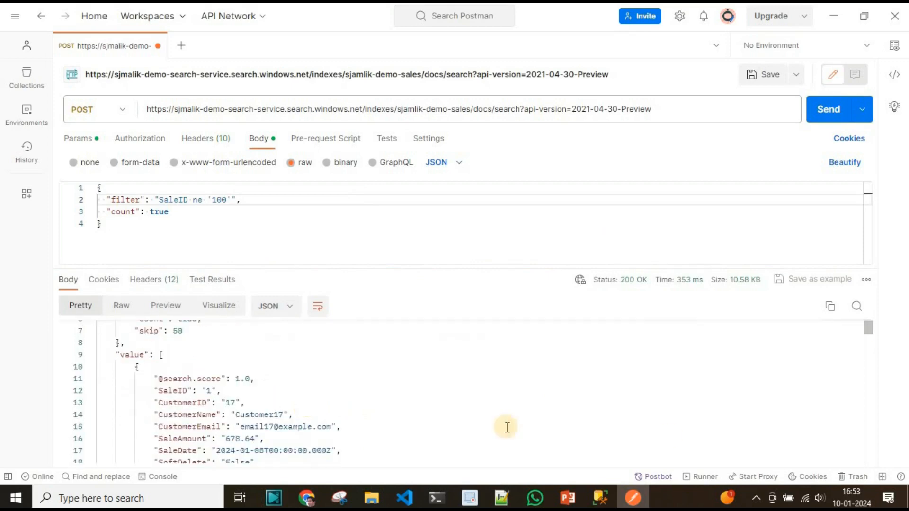
Copy the "SaleID": key from the first document and search the response for it
{"action": "left_click_drag", "start_coordinate": [153, 390], "coordinate": [194, 388]}
{"action": "key", "text": "ctrl+c"}
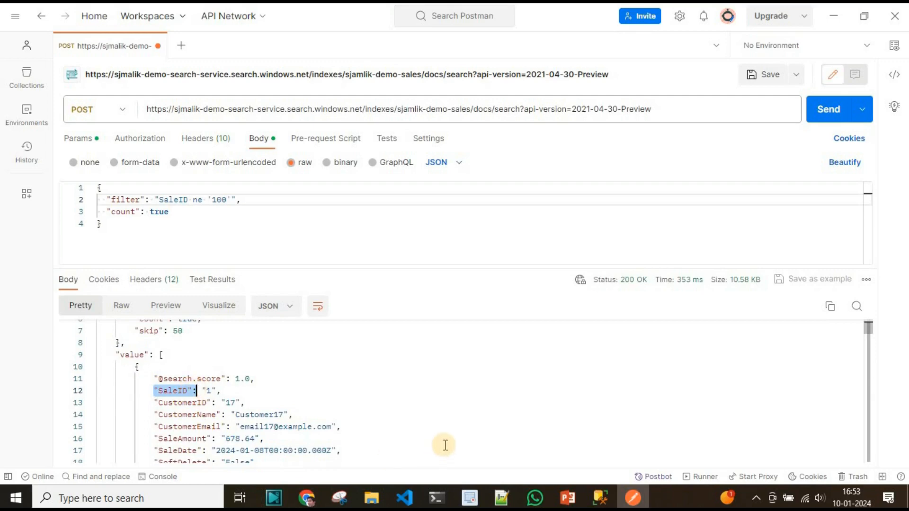
{"action": "left_click", "coordinate": [661, 405]}
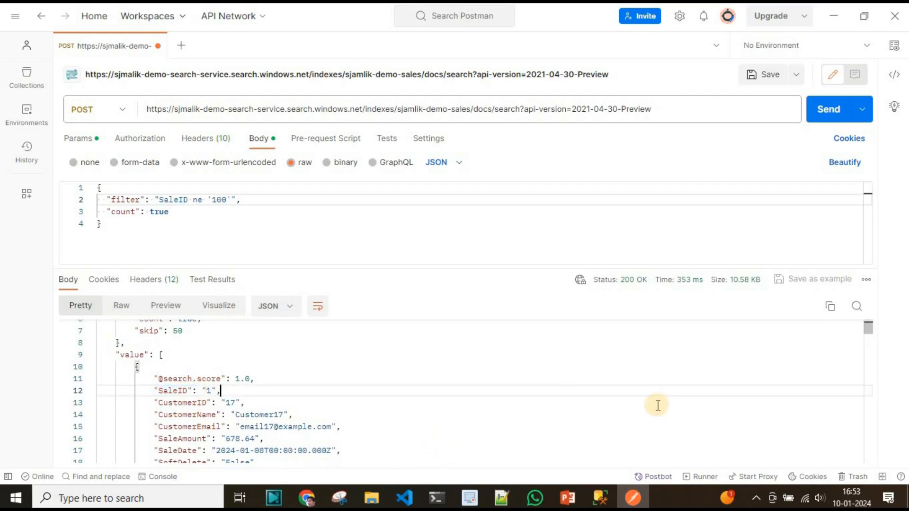
{"action": "key", "text": "ctrl+f"}
{"action": "key", "text": "ctrl+v"}
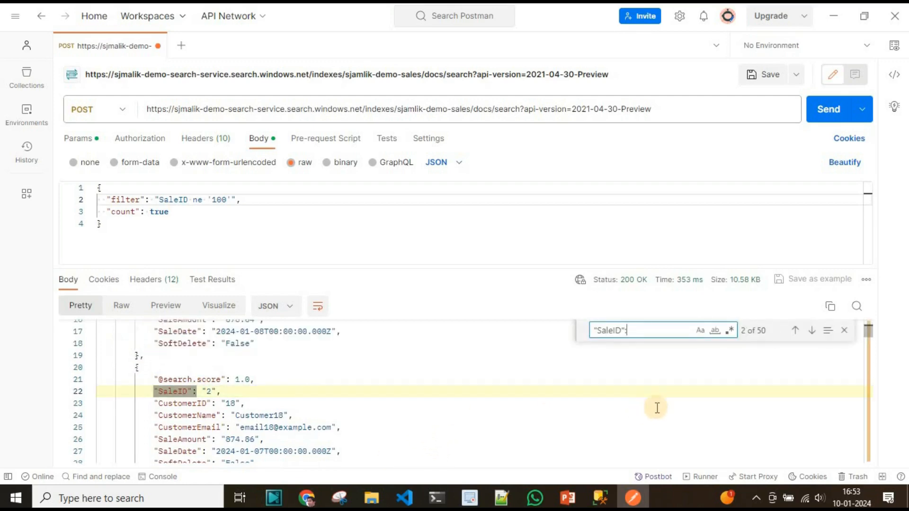
Step through the "SaleID": matches from the first document onward, checking the order of the sale IDs
{"action": "left_click", "coordinate": [795, 331]}
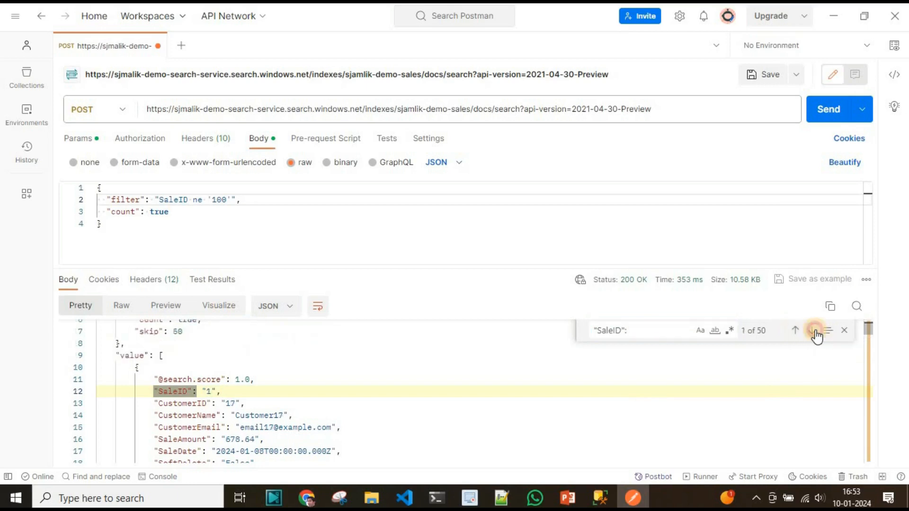
{"action": "left_click", "coordinate": [814, 331]}
{"action": "left_click", "coordinate": [812, 331]}
{"action": "left_click", "coordinate": [813, 331]}
{"action": "left_click", "coordinate": [813, 331]}
{"action": "left_click", "coordinate": [811, 331]}
{"action": "left_click", "coordinate": [810, 331]}
{"action": "left_click", "coordinate": [810, 330]}
{"action": "left_click", "coordinate": [811, 331]}
{"action": "left_click", "coordinate": [810, 331]}
{"action": "left_click", "coordinate": [809, 331]}
{"action": "left_click", "coordinate": [809, 331]}
{"action": "left_click", "coordinate": [808, 331]}
{"action": "left_click", "coordinate": [809, 331]}
{"action": "left_click", "coordinate": [808, 331]}
{"action": "left_click", "coordinate": [808, 330]}
{"action": "left_click", "coordinate": [806, 331]}
{"action": "left_click", "coordinate": [806, 331]}
{"action": "left_click", "coordinate": [805, 331]}
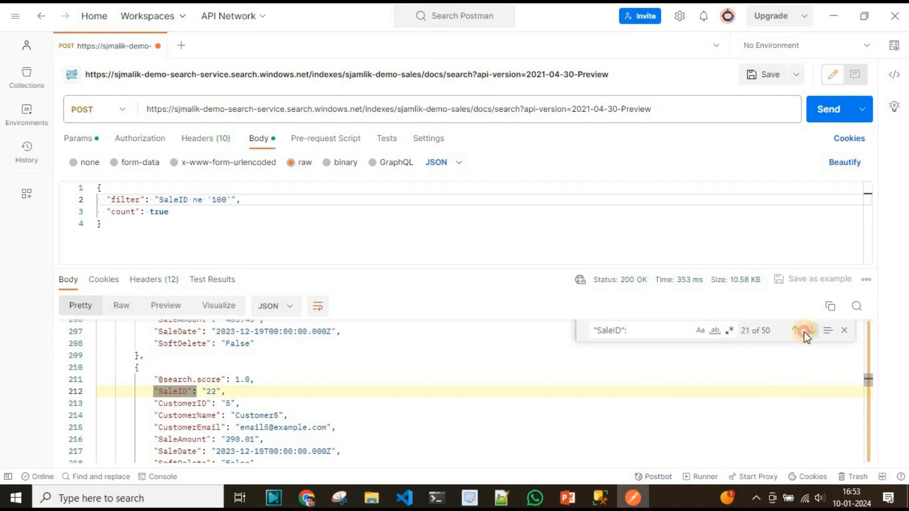
{"action": "left_click", "coordinate": [804, 333]}
{"action": "left_click", "coordinate": [805, 333]}
{"action": "left_click", "coordinate": [805, 333]}
{"action": "left_click", "coordinate": [805, 332]}
{"action": "left_click", "coordinate": [805, 333]}
{"action": "left_click", "coordinate": [804, 332]}
{"action": "left_click", "coordinate": [807, 333]}
{"action": "left_click", "coordinate": [806, 332]}
{"action": "left_click", "coordinate": [808, 332]}
{"action": "left_click", "coordinate": [807, 331]}
{"action": "left_click", "coordinate": [807, 332]}
{"action": "left_click", "coordinate": [807, 332]}
{"action": "left_click", "coordinate": [807, 331]}
{"action": "left_click", "coordinate": [807, 331]}
{"action": "left_click", "coordinate": [808, 331]}
{"action": "left_click", "coordinate": [808, 331]}
{"action": "left_click", "coordinate": [807, 331]}
{"action": "left_click", "coordinate": [808, 331]}
{"action": "left_click_drag", "start_coordinate": [867, 435], "coordinate": [867, 459]}
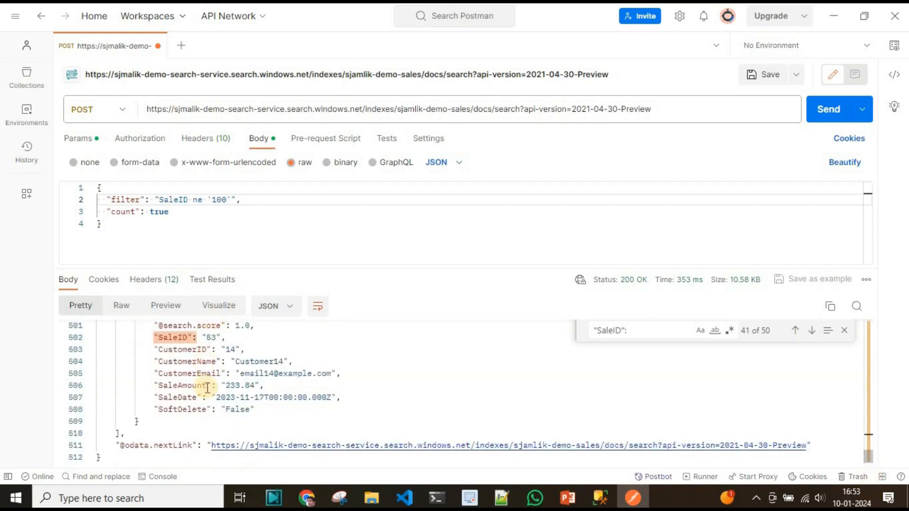
{"action": "scroll", "coordinate": [208, 388], "scroll_direction": "up", "scroll_amount": 2}
{"action": "scroll", "coordinate": [208, 386], "scroll_direction": "down", "scroll_amount": 2}
{"action": "scroll", "coordinate": [209, 384], "scroll_direction": "up", "scroll_amount": 1}
{"action": "scroll", "coordinate": [208, 384], "scroll_direction": "down", "scroll_amount": 1}
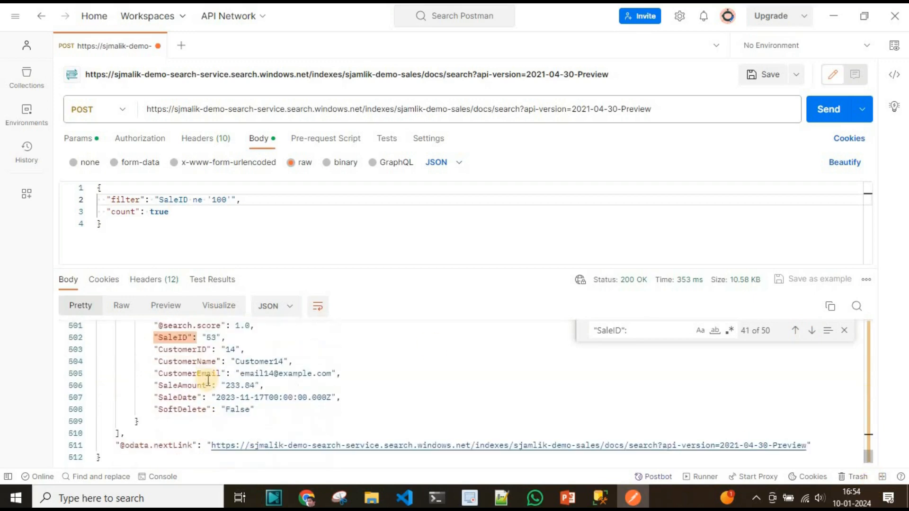
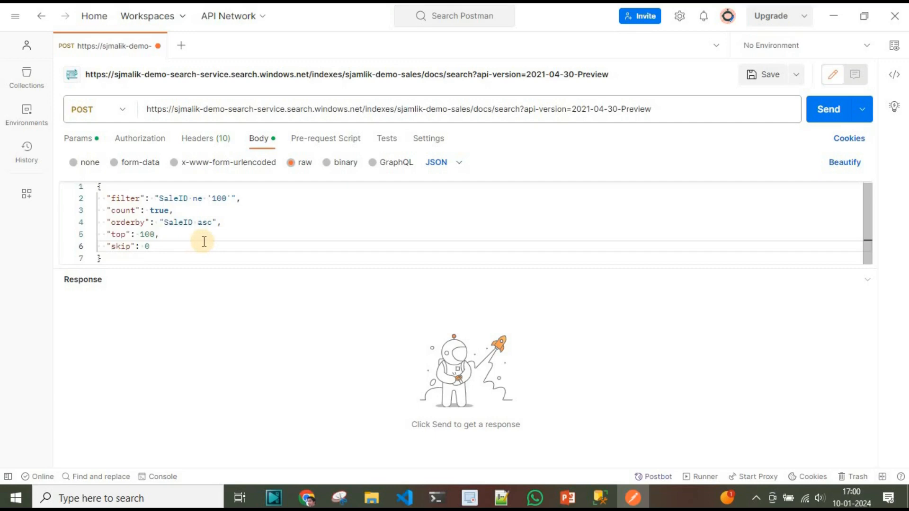
Send the request with filter "SaleID ne '100'", orderby "SaleID asc", top 100 and skip 0, and review the order of the documents
{"action": "left_click", "coordinate": [823, 116]}
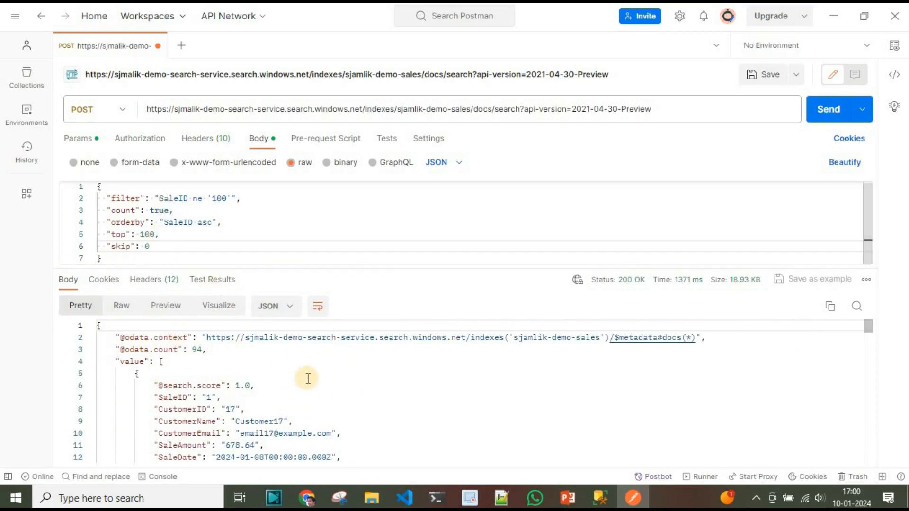
{"action": "scroll", "coordinate": [387, 407], "scroll_direction": "down", "scroll_amount": 1}
{"action": "scroll", "coordinate": [386, 407], "scroll_direction": "up", "scroll_amount": 1}
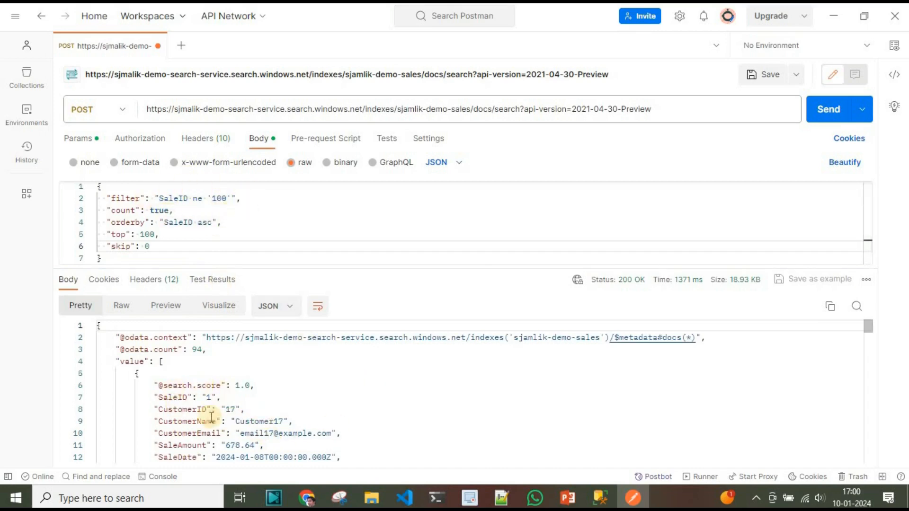
{"action": "scroll", "coordinate": [395, 423], "scroll_direction": "down", "scroll_amount": 3}
{"action": "scroll", "coordinate": [395, 426], "scroll_direction": "up", "scroll_amount": 3}
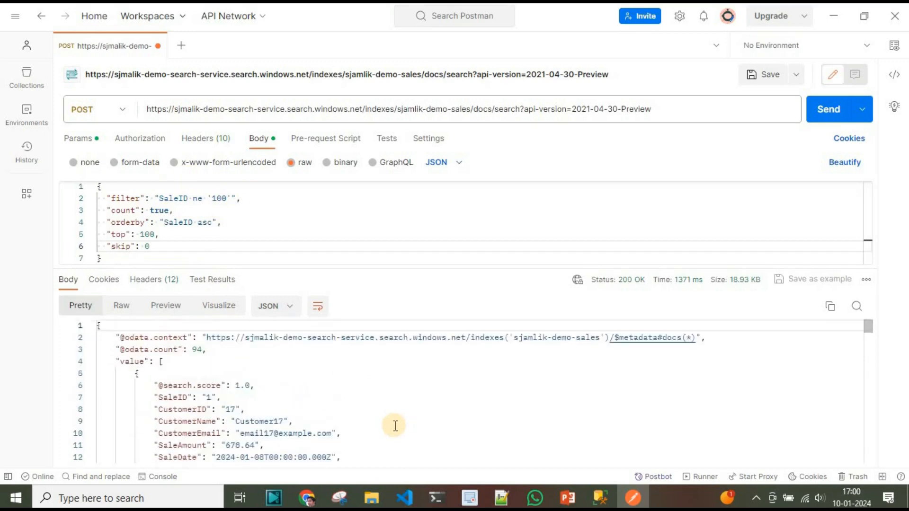
{"action": "scroll", "coordinate": [396, 426], "scroll_direction": "down", "scroll_amount": 7}
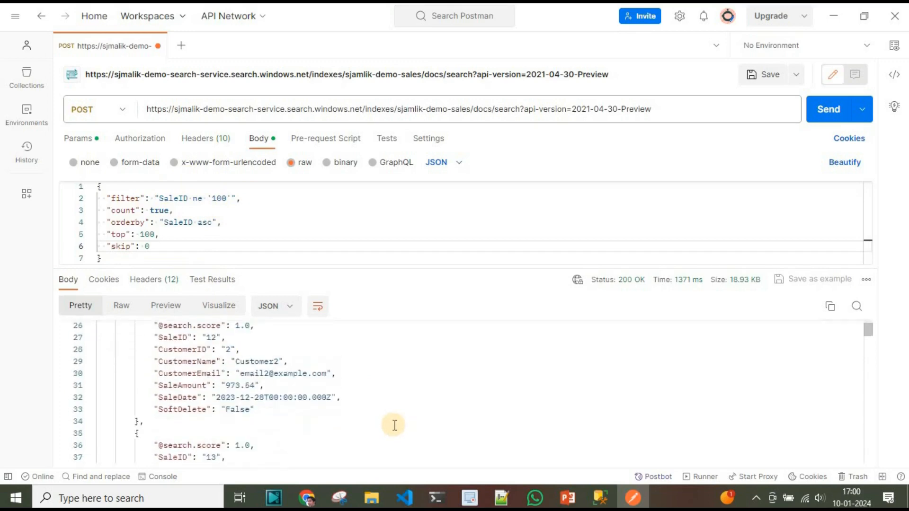
{"action": "scroll", "coordinate": [394, 425], "scroll_direction": "up", "scroll_amount": 7}
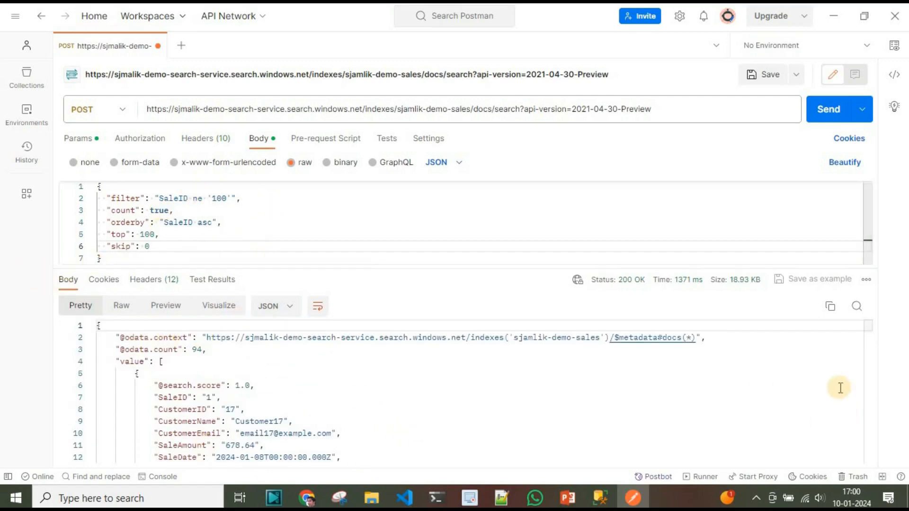
{"action": "left_click_drag", "start_coordinate": [871, 385], "coordinate": [871, 466]}
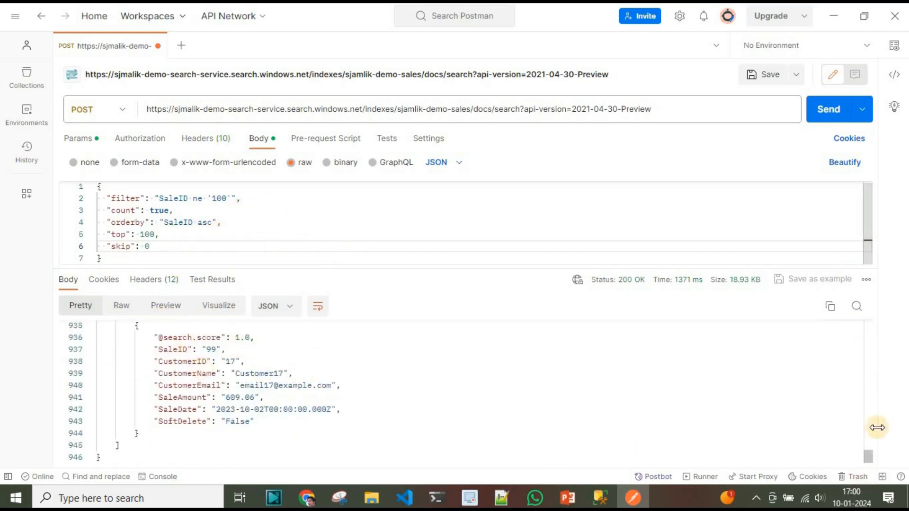
{"action": "left_click_drag", "start_coordinate": [869, 457], "coordinate": [798, 329]}
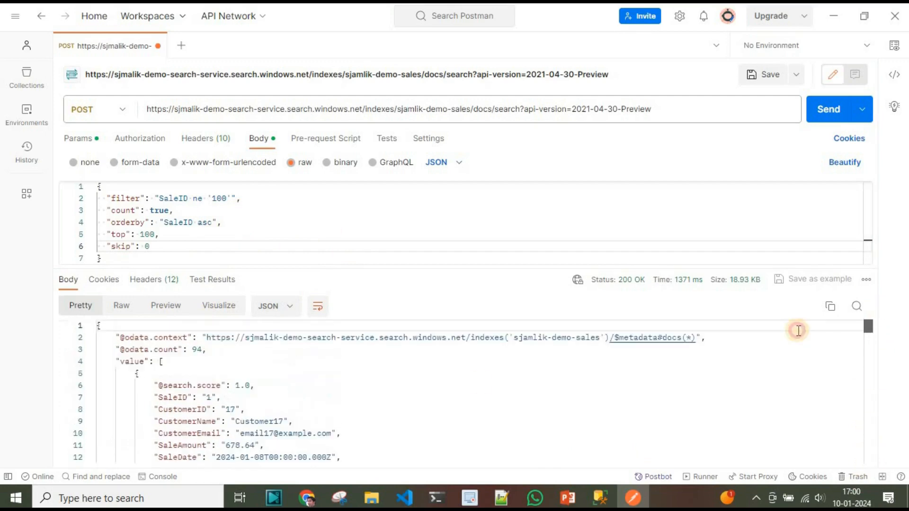
Try CustomerName as the orderby field in the request body, and undo the replacement
{"action": "scroll", "coordinate": [178, 394], "scroll_direction": "down", "scroll_amount": 1}
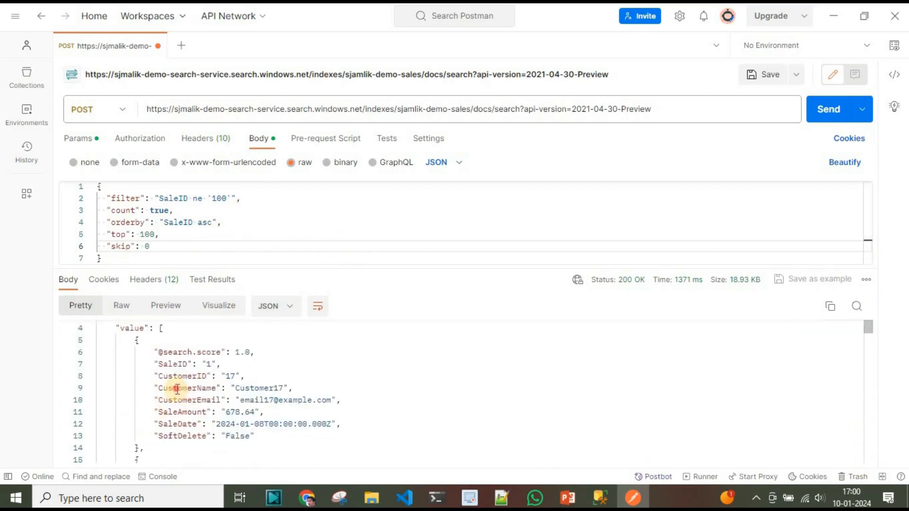
{"action": "double_click", "coordinate": [177, 388]}
{"action": "key", "text": "ctrl+c"}
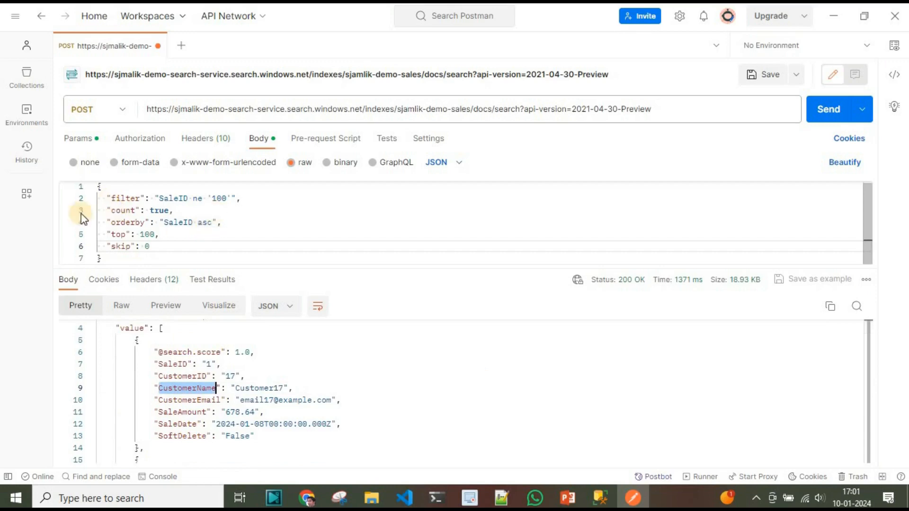
{"action": "double_click", "coordinate": [176, 222]}
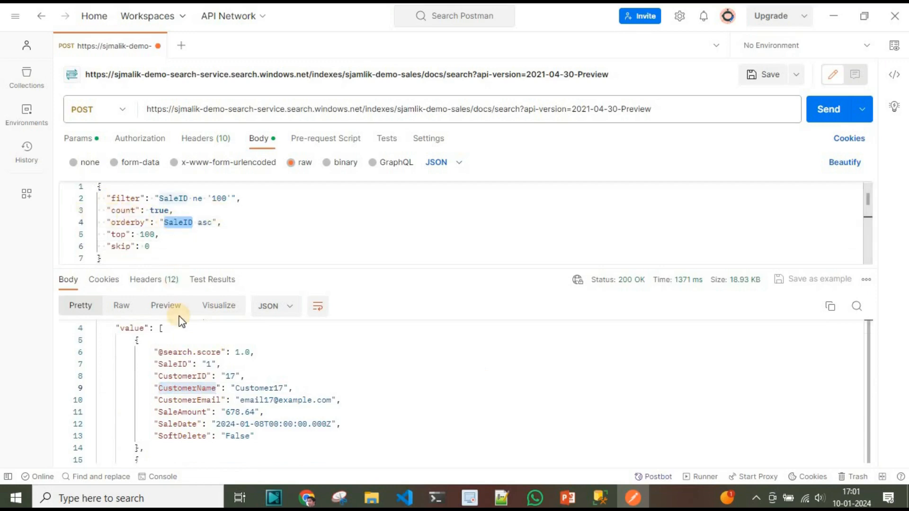
{"action": "key", "text": "ctrl+v"}
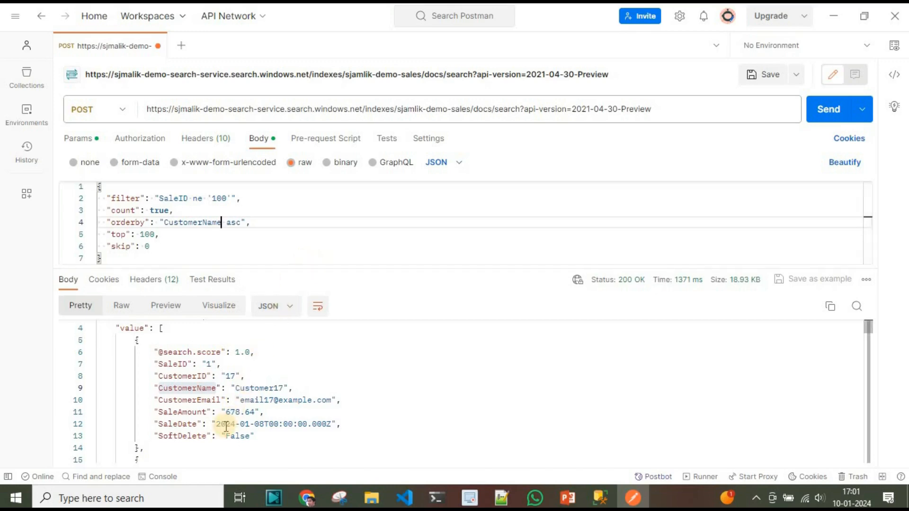
{"action": "scroll", "coordinate": [226, 426], "scroll_direction": "up", "scroll_amount": 1}
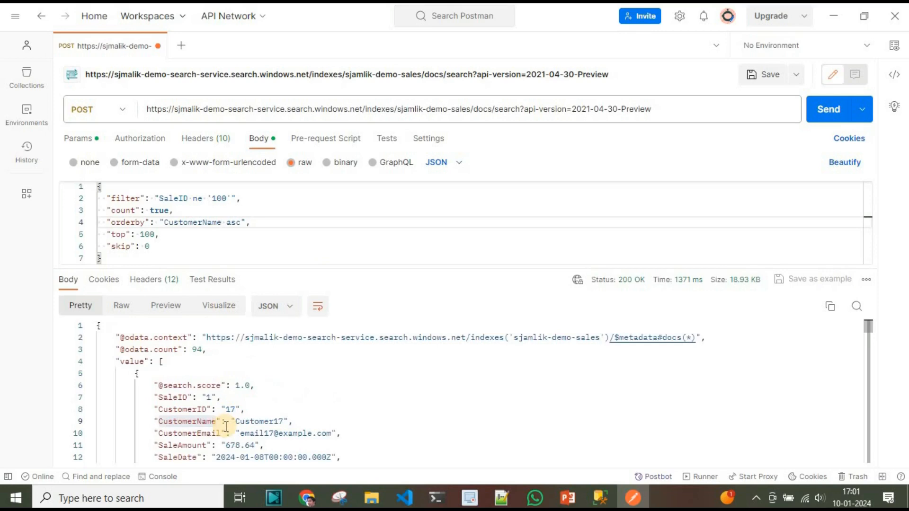
{"action": "key", "text": "ctrl+z"}
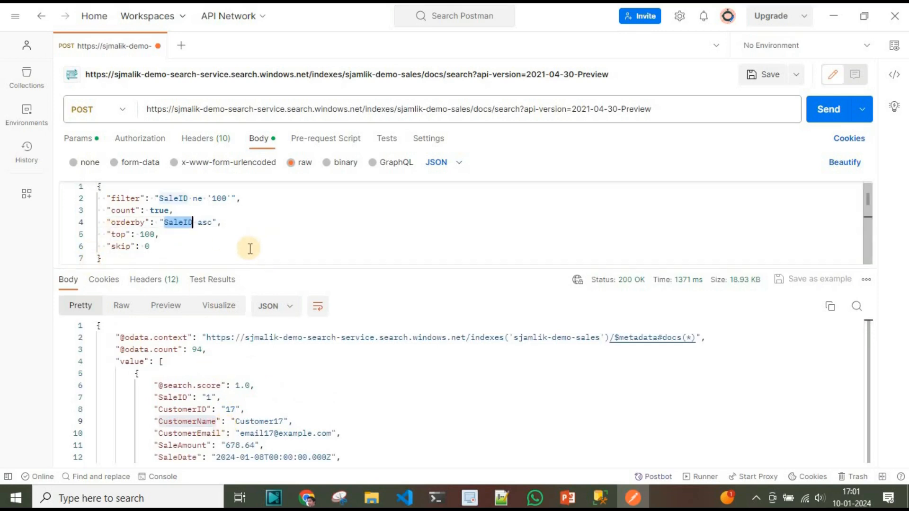
Set the orderby direction for SaleID to desc in the request body
{"action": "double_click", "coordinate": [205, 222]}
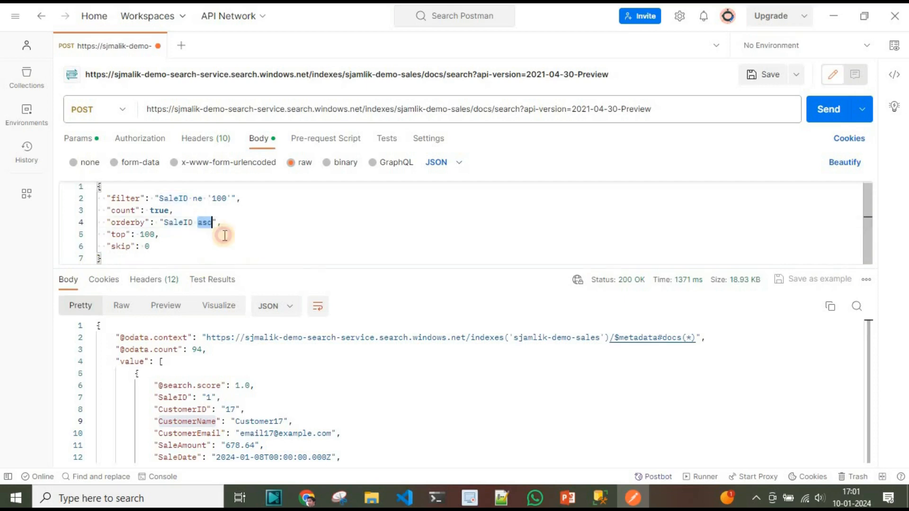
{"action": "type", "text": "desc"}
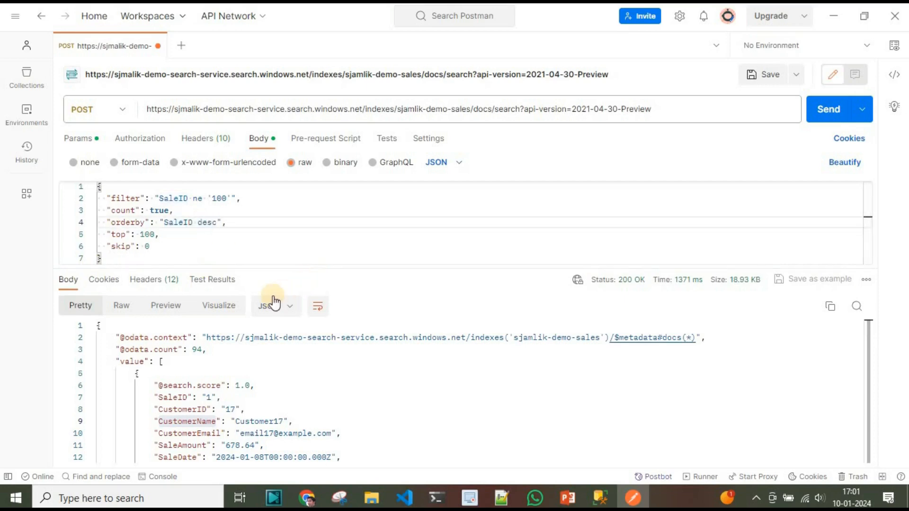
Send the request with orderby "SaleID desc" and review the order of the first returned documents
{"action": "left_click", "coordinate": [828, 111]}
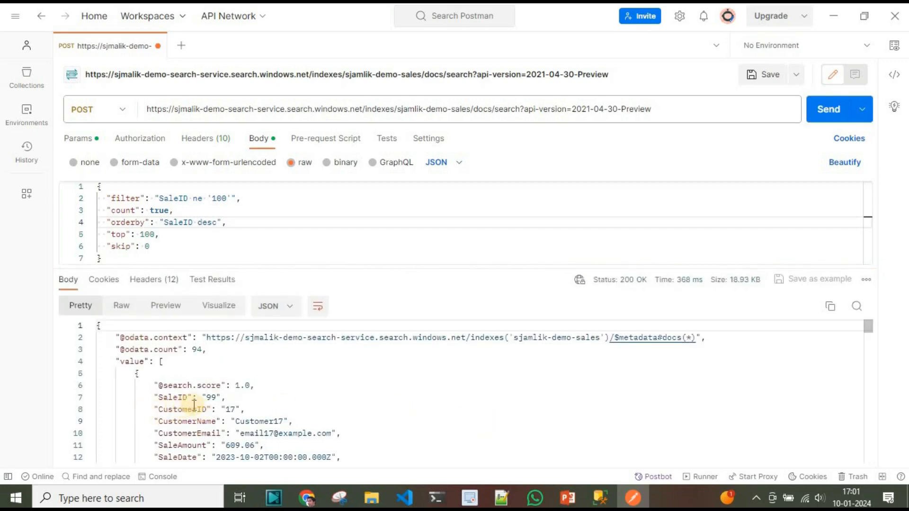
{"action": "left_click_drag", "start_coordinate": [152, 398], "coordinate": [321, 399]}
{"action": "left_click", "coordinate": [296, 398]}
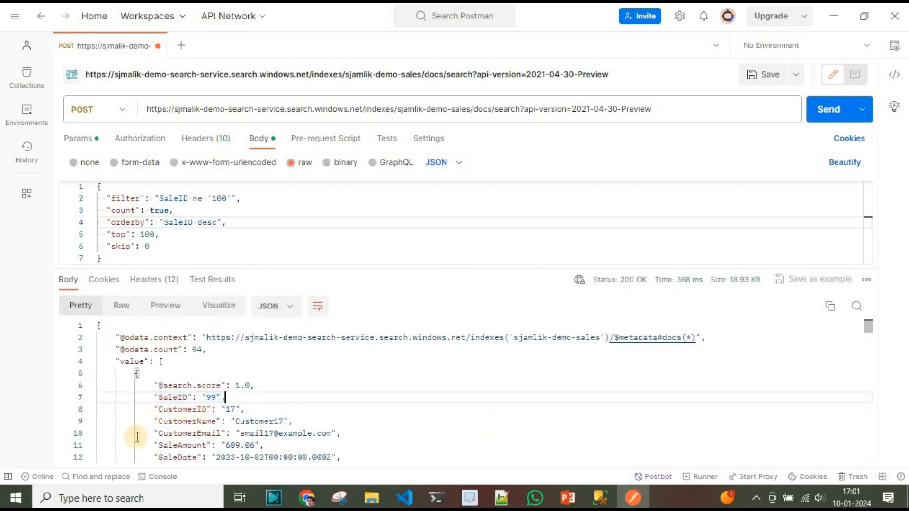
{"action": "scroll", "coordinate": [368, 420], "scroll_direction": "down", "scroll_amount": 1}
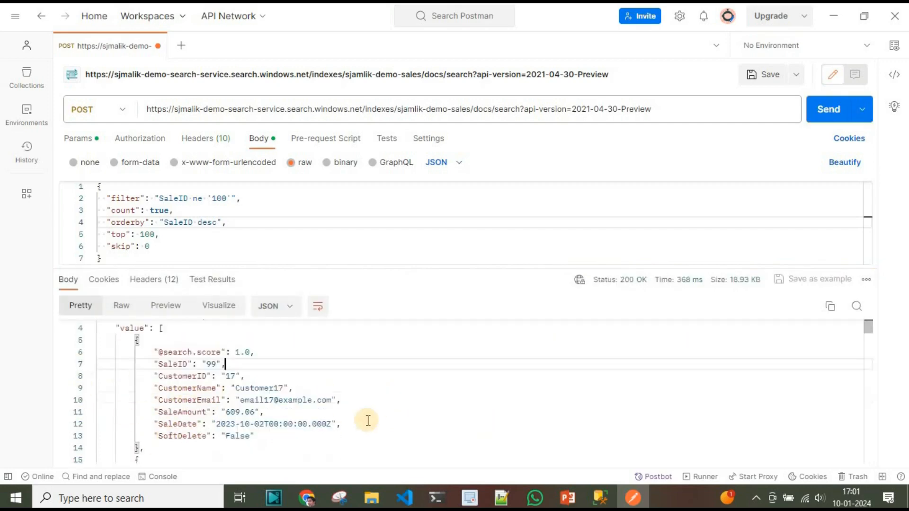
{"action": "scroll", "coordinate": [368, 420], "scroll_direction": "down", "scroll_amount": 1}
{"action": "scroll", "coordinate": [367, 420], "scroll_direction": "up", "scroll_amount": 1}
{"action": "scroll", "coordinate": [368, 420], "scroll_direction": "down", "scroll_amount": 3}
{"action": "scroll", "coordinate": [367, 420], "scroll_direction": "up", "scroll_amount": 4}
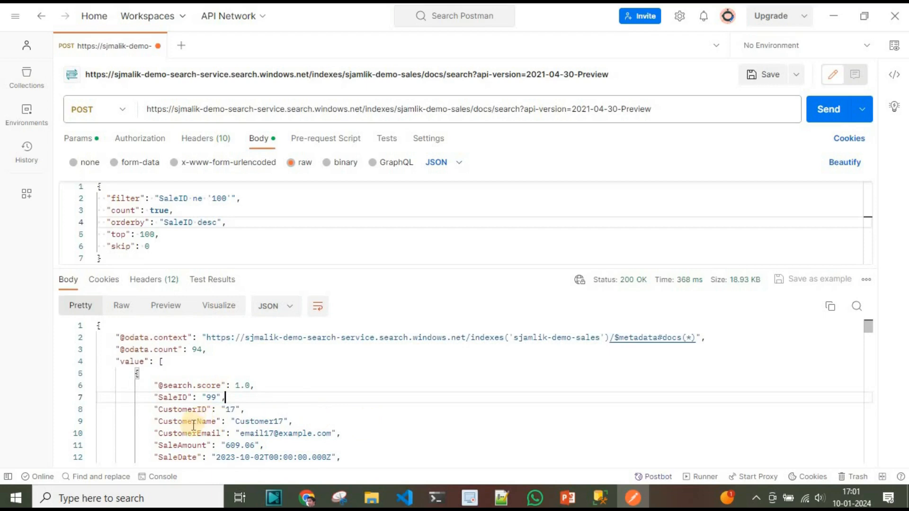
Replace SaleID with CustomerName as the orderby field in the request body, using the field name copied from the response
{"action": "double_click", "coordinate": [212, 425]}
{"action": "key", "text": "ctrl+c"}
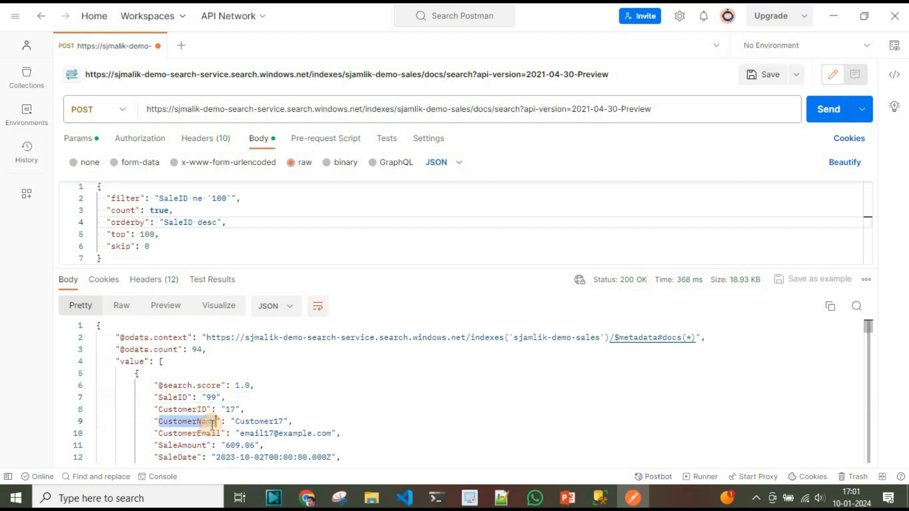
{"action": "left_click", "coordinate": [178, 222]}
{"action": "double_click", "coordinate": [177, 222]}
{"action": "key", "text": "ctrl+v"}
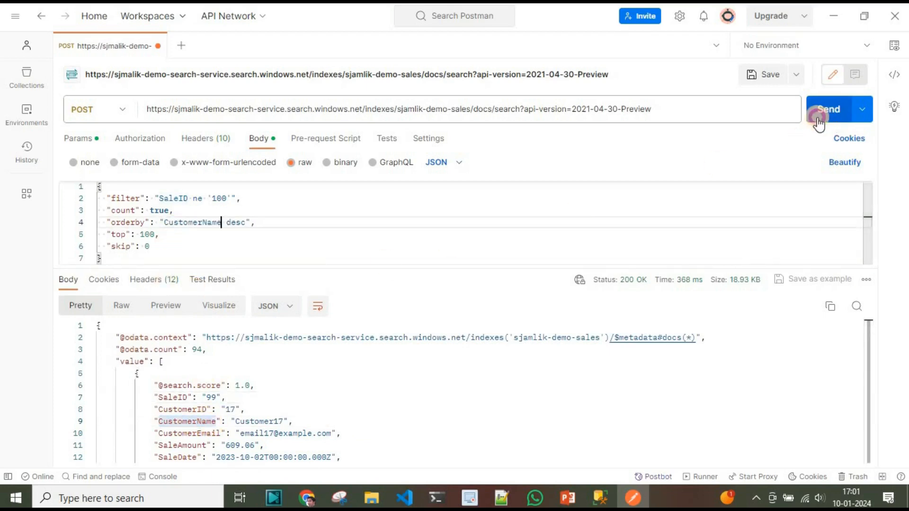
Send the request with orderby "CustomerName desc" and review the order of customer names in the returned documents
{"action": "left_click", "coordinate": [820, 110]}
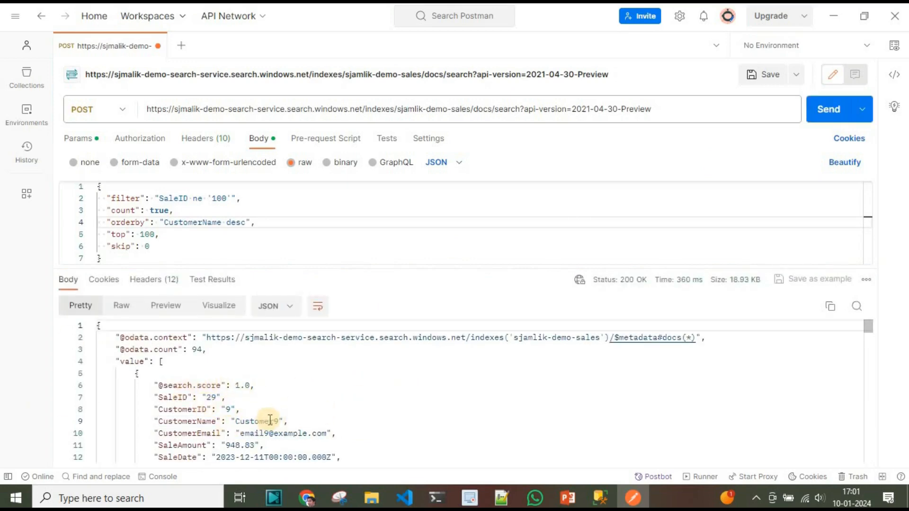
{"action": "scroll", "coordinate": [431, 434], "scroll_direction": "down", "scroll_amount": 3}
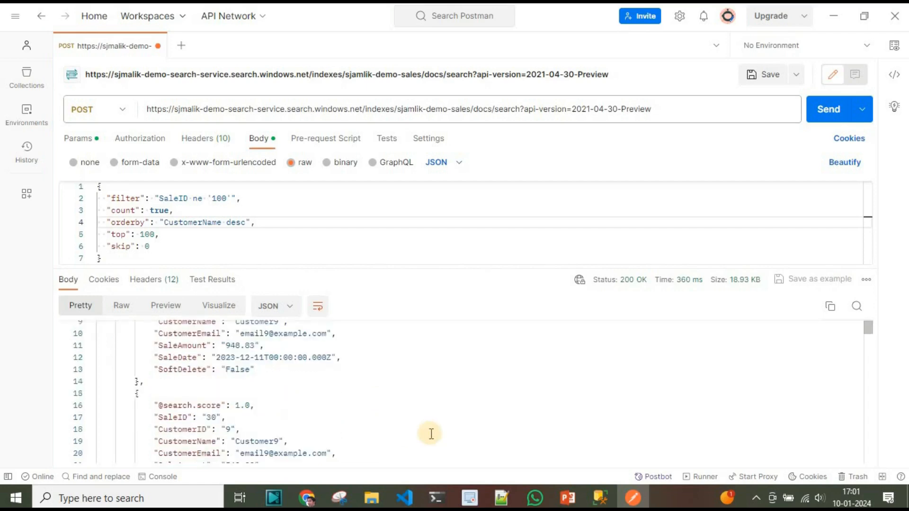
{"action": "scroll", "coordinate": [431, 434], "scroll_direction": "down", "scroll_amount": 6}
{"action": "scroll", "coordinate": [431, 434], "scroll_direction": "down", "scroll_amount": 9}
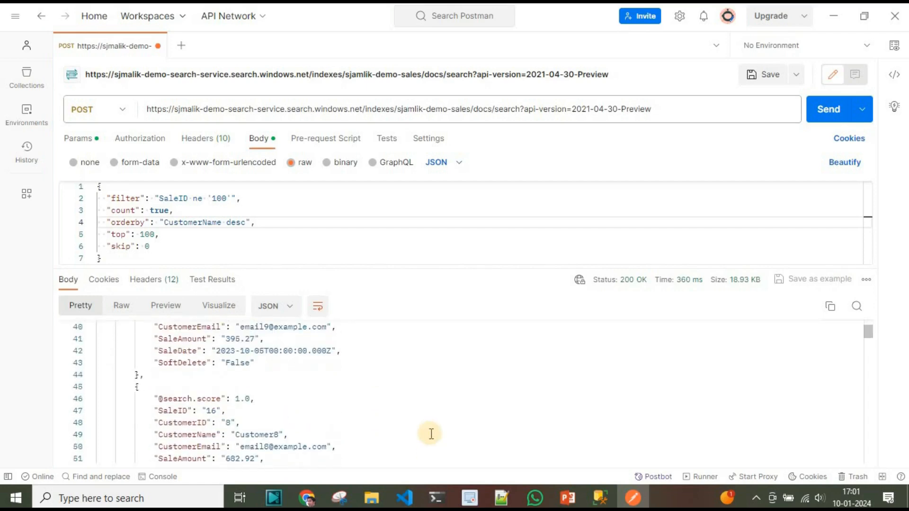
{"action": "scroll", "coordinate": [429, 422], "scroll_direction": "up", "scroll_amount": 18}
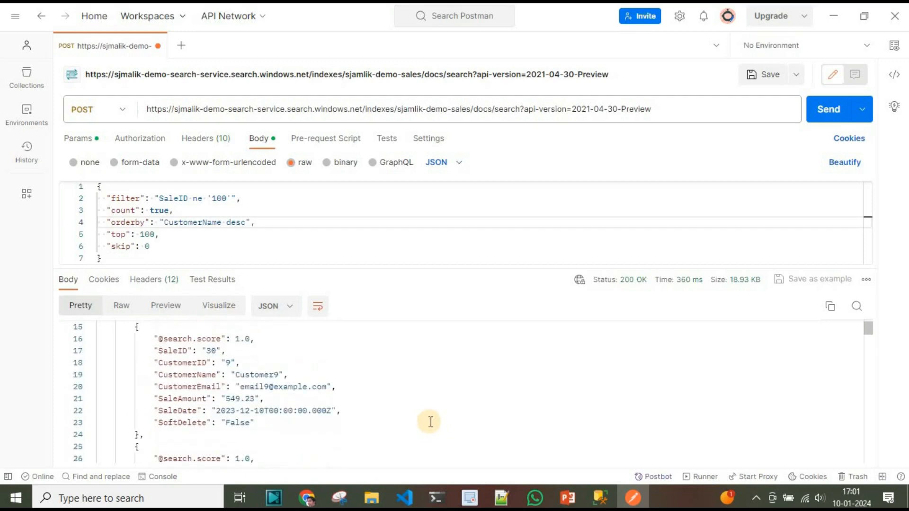
Set the orderby direction for CustomerName to asc and send the request
{"action": "double_click", "coordinate": [234, 222]}
{"action": "type", "text": "asc"}
{"action": "left_click", "coordinate": [826, 109]}
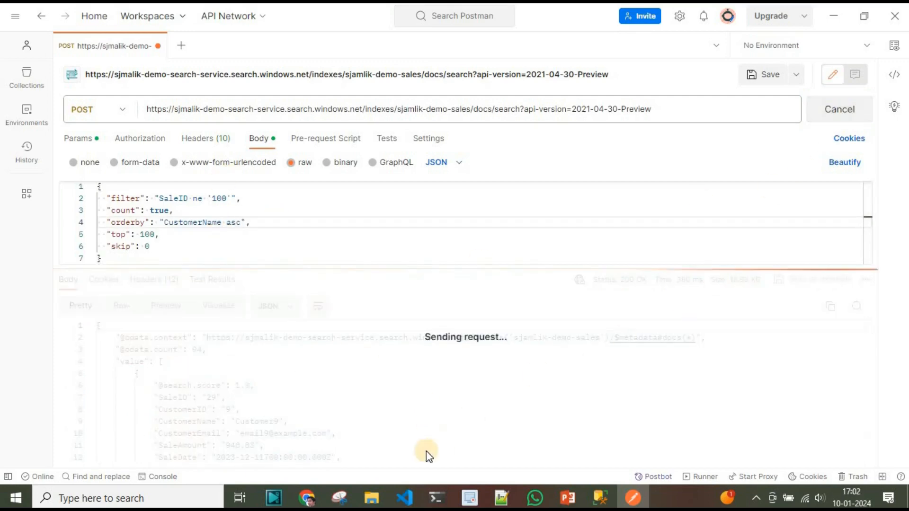
Set skip to 1 in the request body, send the request, and compare the first documents with the previous response
{"action": "left_click", "coordinate": [151, 246]}
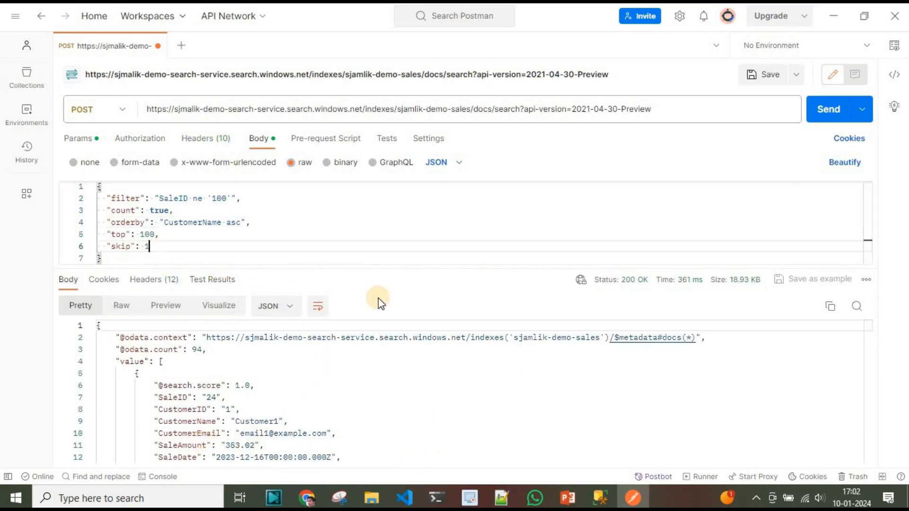
{"action": "scroll", "coordinate": [362, 408], "scroll_direction": "down", "scroll_amount": 3}
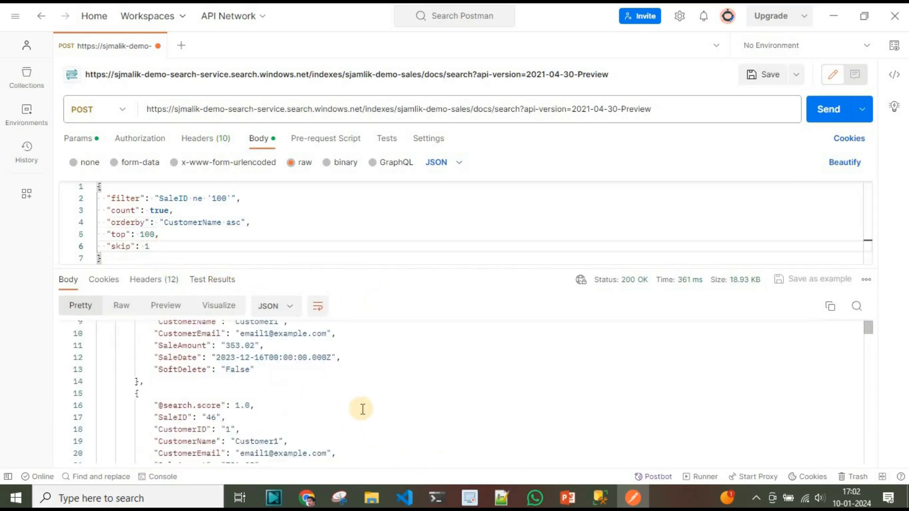
{"action": "scroll", "coordinate": [374, 405], "scroll_direction": "up", "scroll_amount": 3}
{"action": "left_click", "coordinate": [828, 110]}
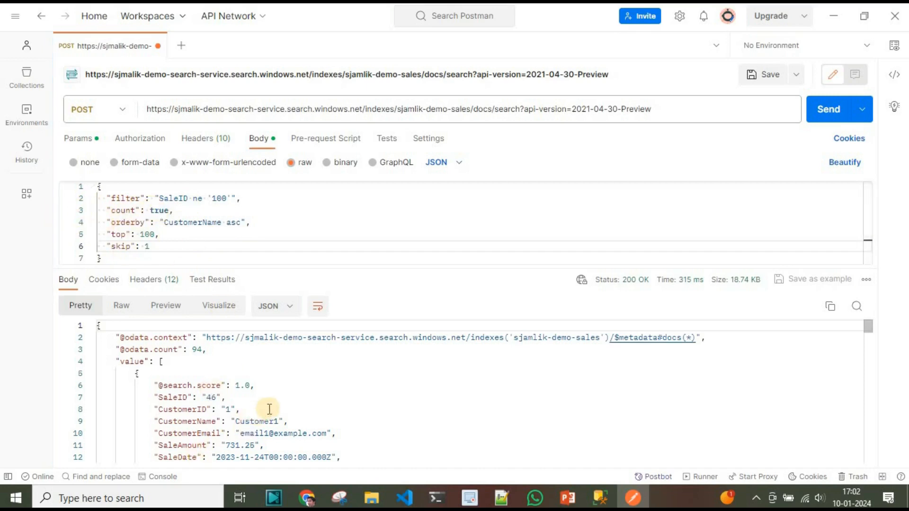
{"action": "scroll", "coordinate": [498, 428], "scroll_direction": "down", "scroll_amount": 3}
{"action": "scroll", "coordinate": [498, 428], "scroll_direction": "up", "scroll_amount": 3}
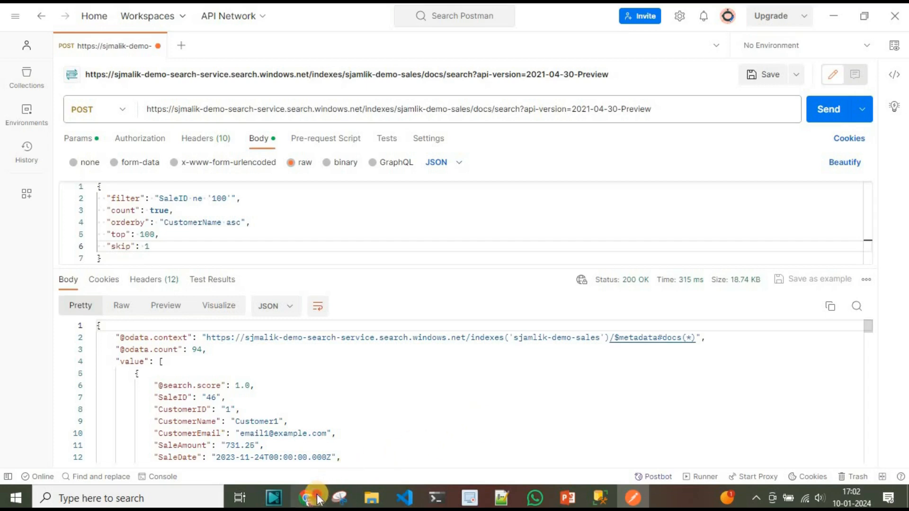
Switch to the Azure portal in Chrome and return from the search service's indexes to the portal home page
{"action": "left_click", "coordinate": [371, 438]}
{"action": "left_click", "coordinate": [195, 97]}
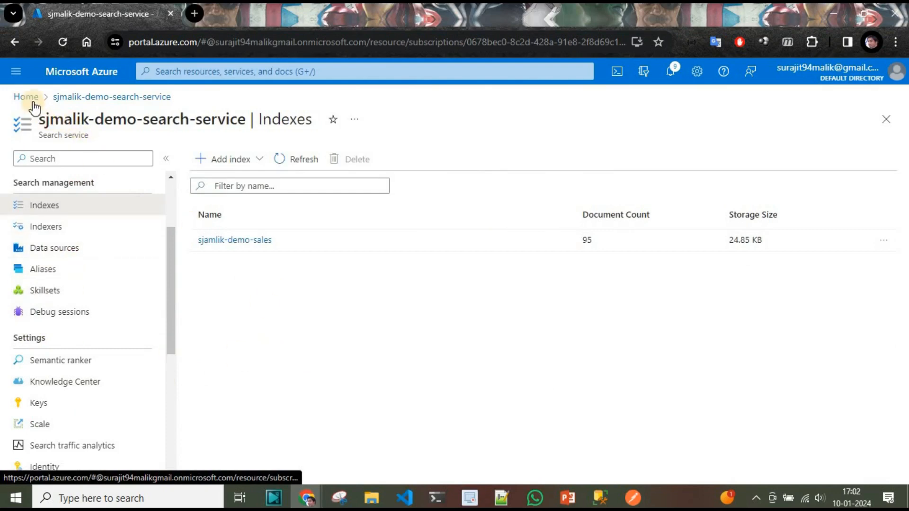
{"action": "left_click", "coordinate": [28, 97]}
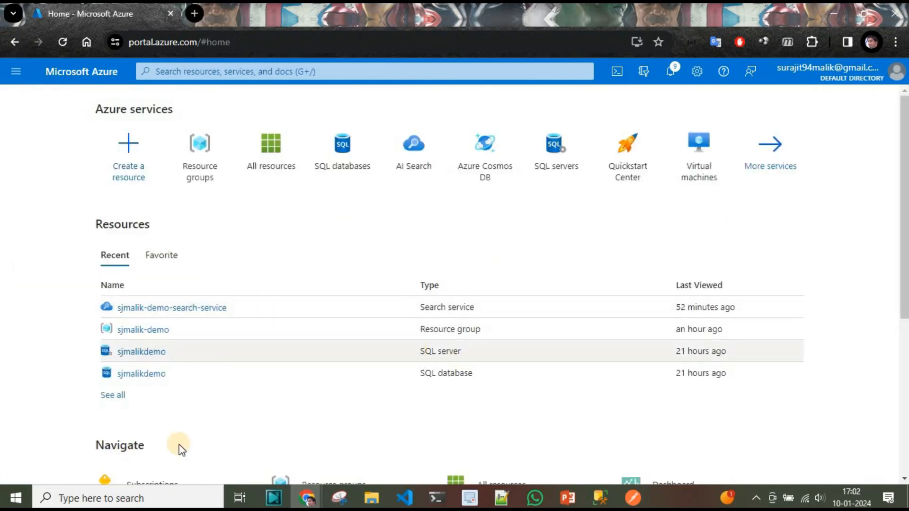